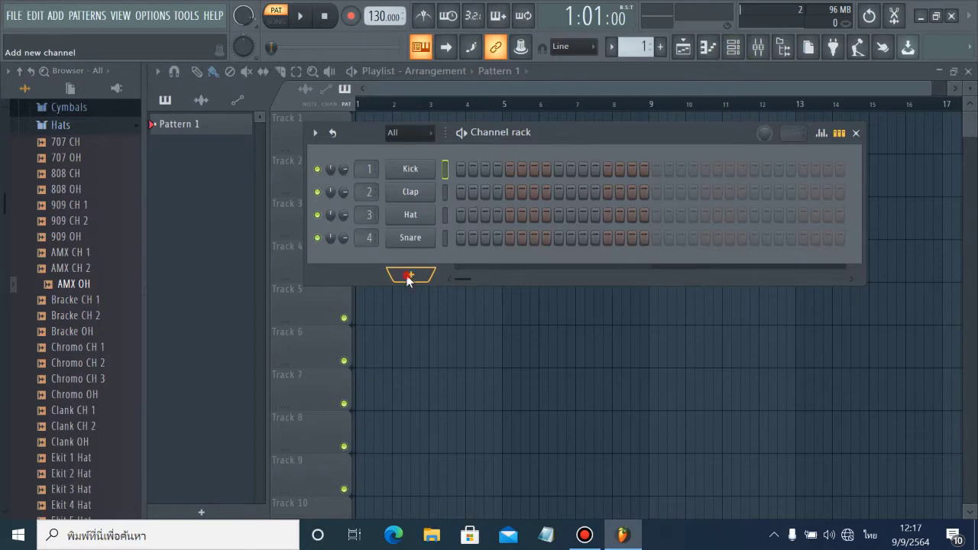
Add an EZdrummer channel to the channel rack and move its plugin window up so the whole interface fits on screen.
click(409, 277)
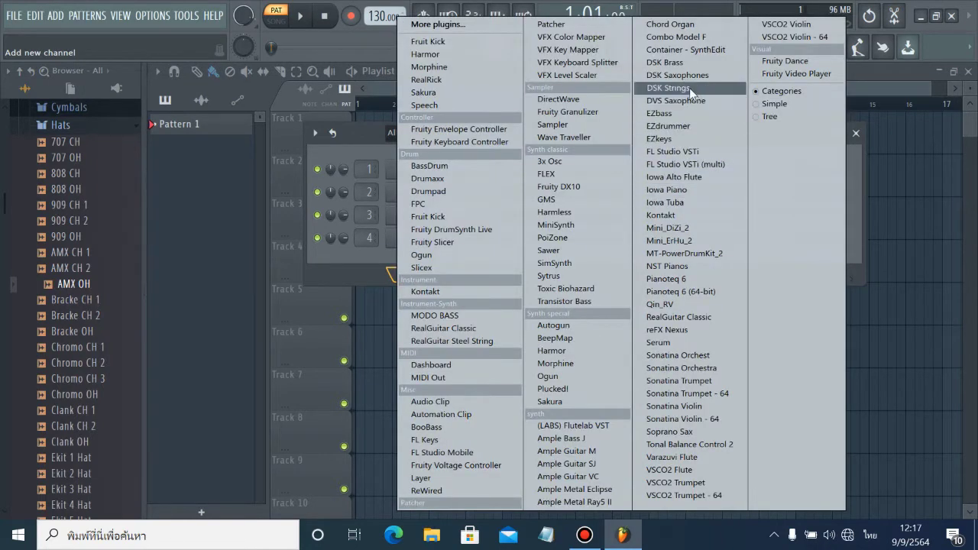
click(658, 126)
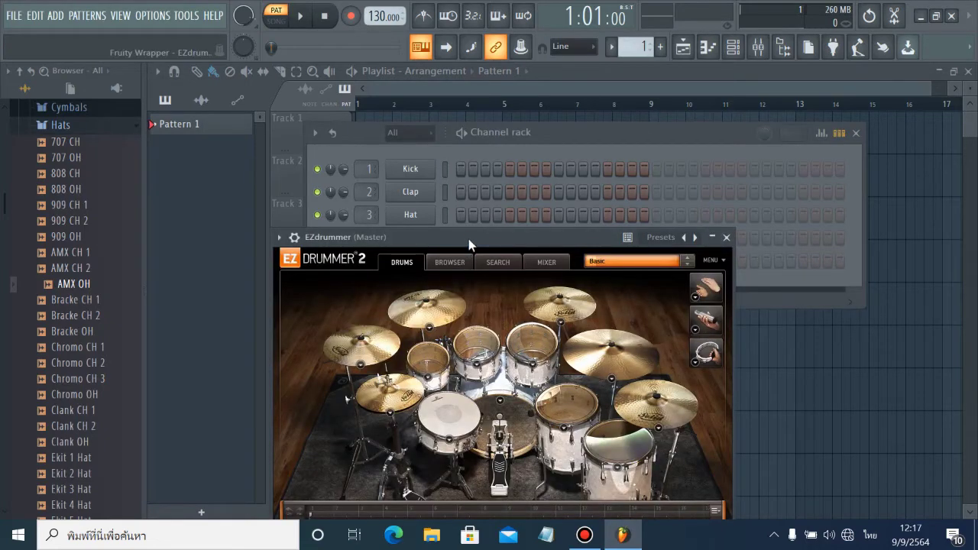
drag(469, 242, 501, 138)
Audition the snare, kick, floor tom, a cymbal and a rack tom on the EZdrummer kit.
click(480, 320)
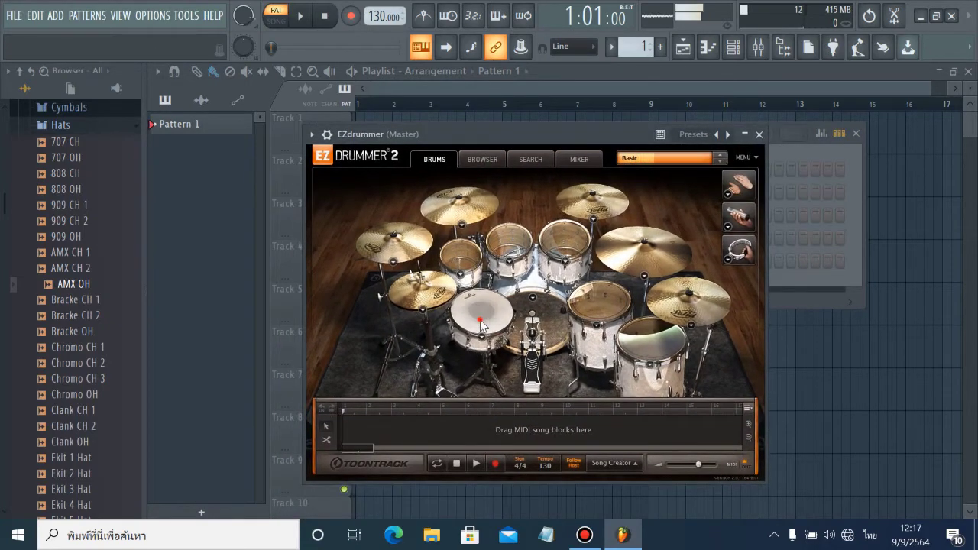
click(535, 317)
click(613, 305)
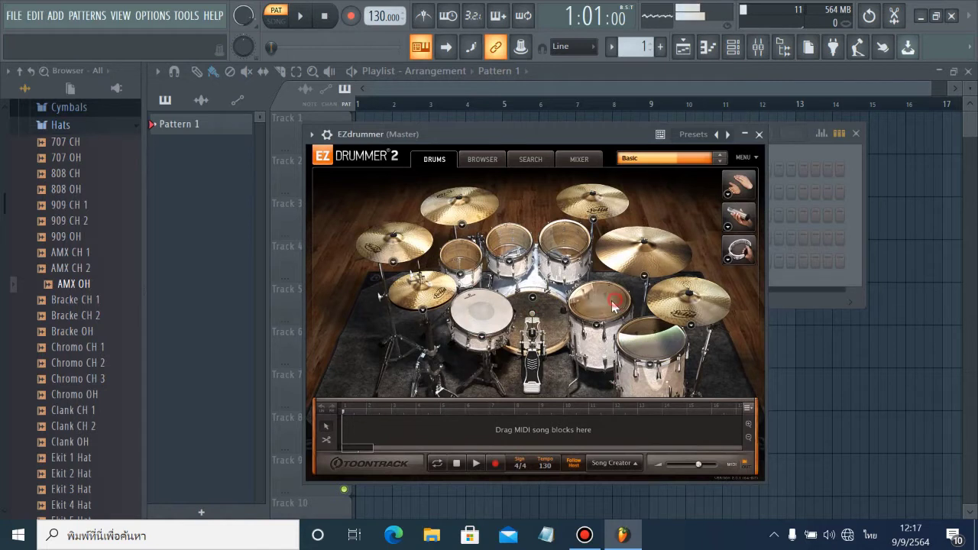
click(629, 265)
click(582, 252)
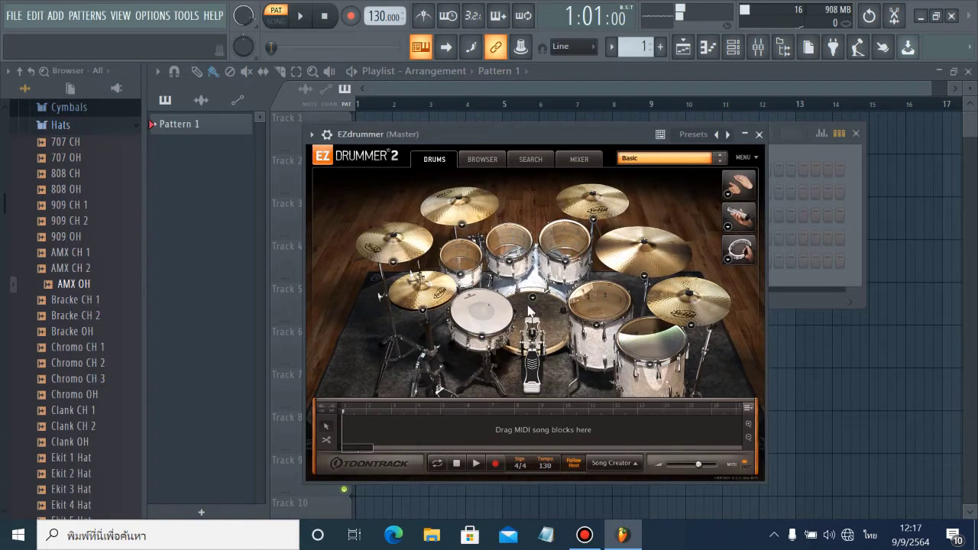
Audition the alternative kick drums and choose the 24" DW Collector's Maple without the plastic beater.
click(532, 298)
click(509, 398)
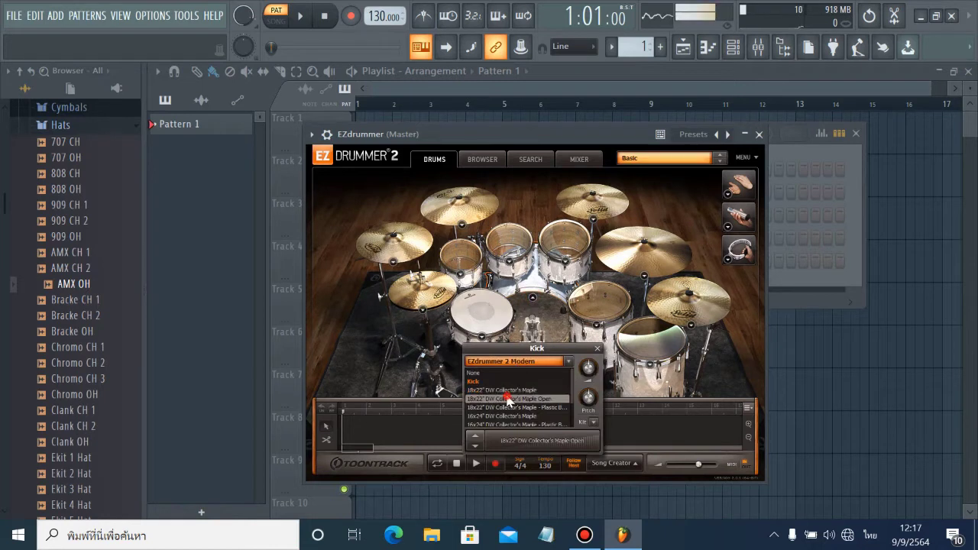
click(505, 408)
click(503, 416)
click(503, 424)
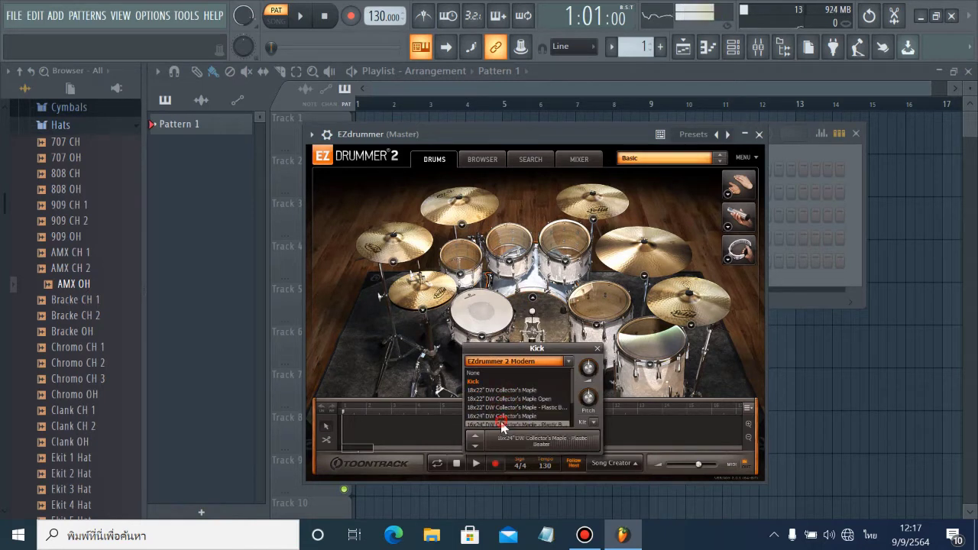
scroll(502, 412, down, 1)
click(505, 397)
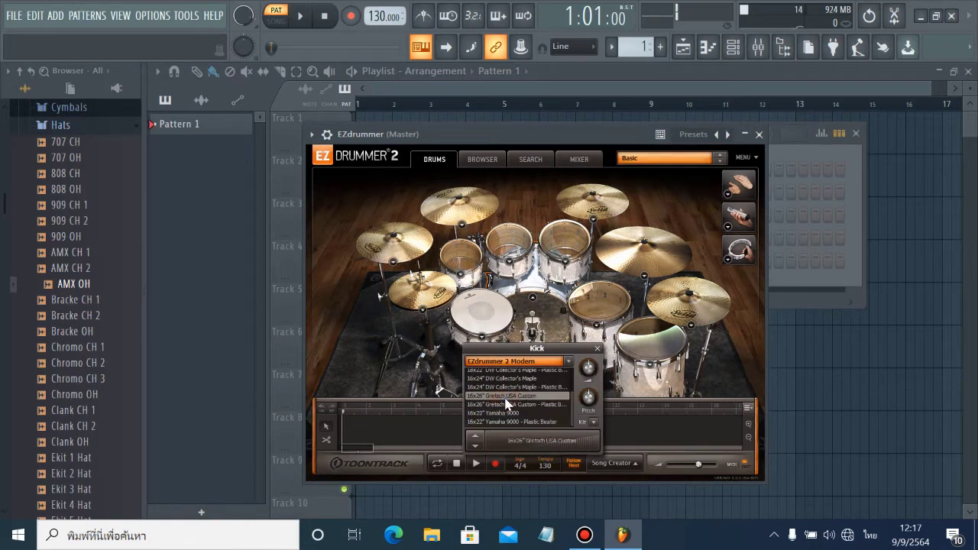
click(507, 419)
click(508, 387)
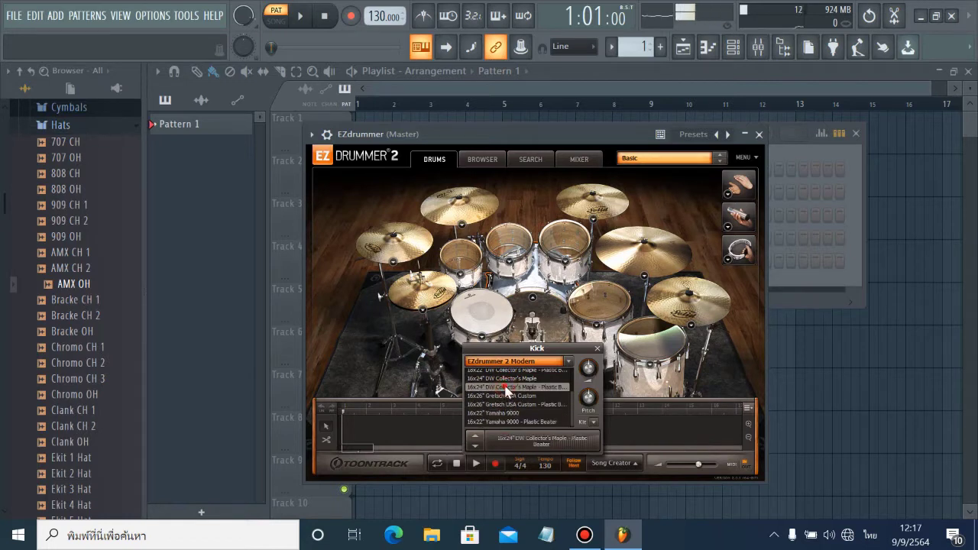
click(508, 378)
click(484, 337)
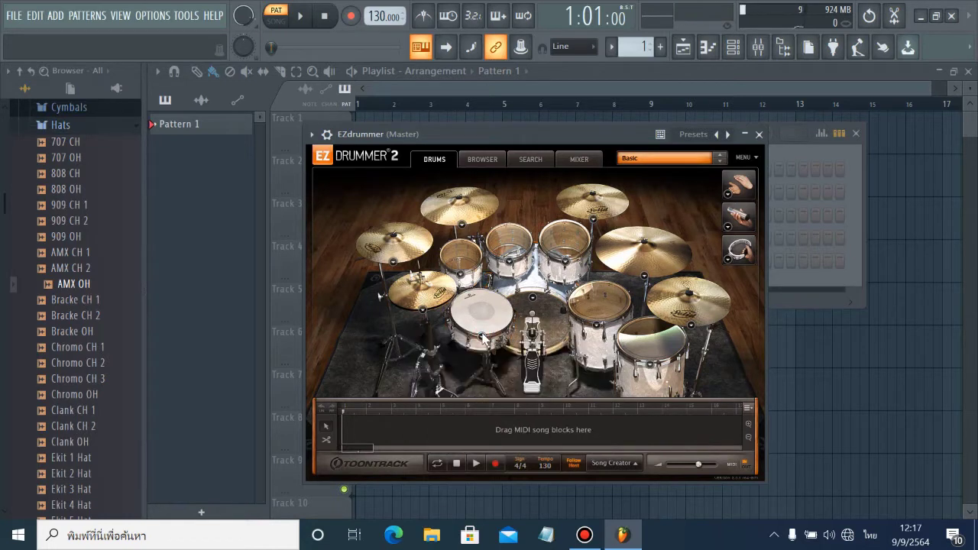
Compare several snare models and choose the 6x14" Gretsch USA Custom Chrome over Brass.
click(483, 338)
click(466, 413)
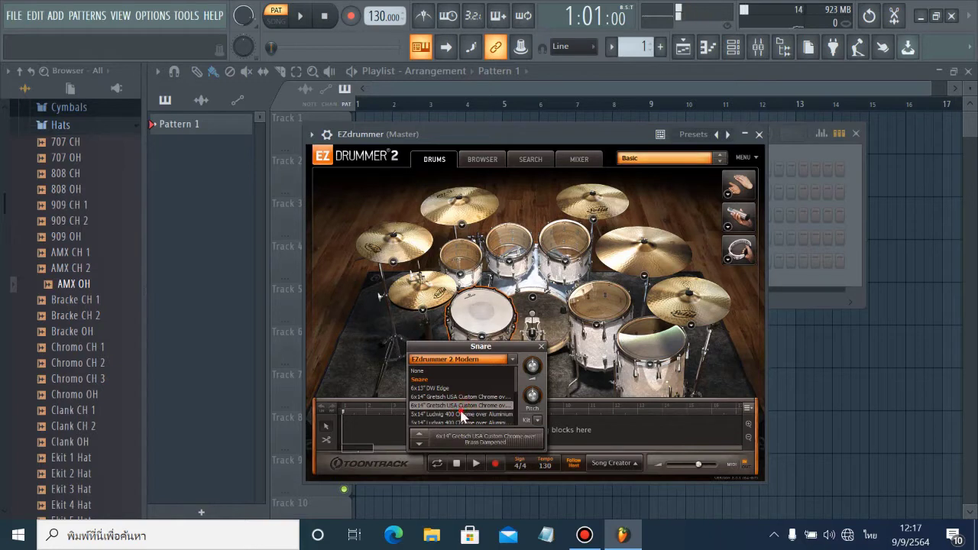
click(460, 422)
click(451, 398)
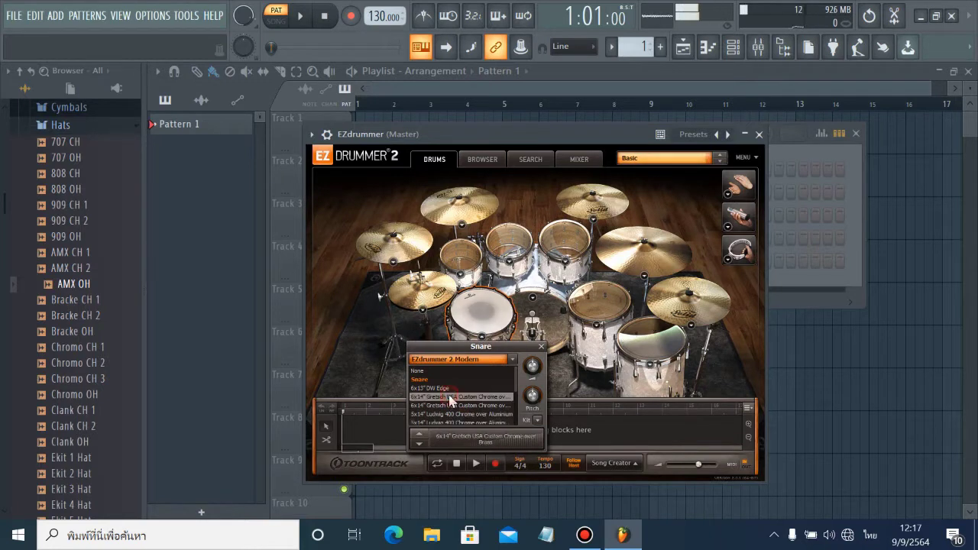
click(540, 347)
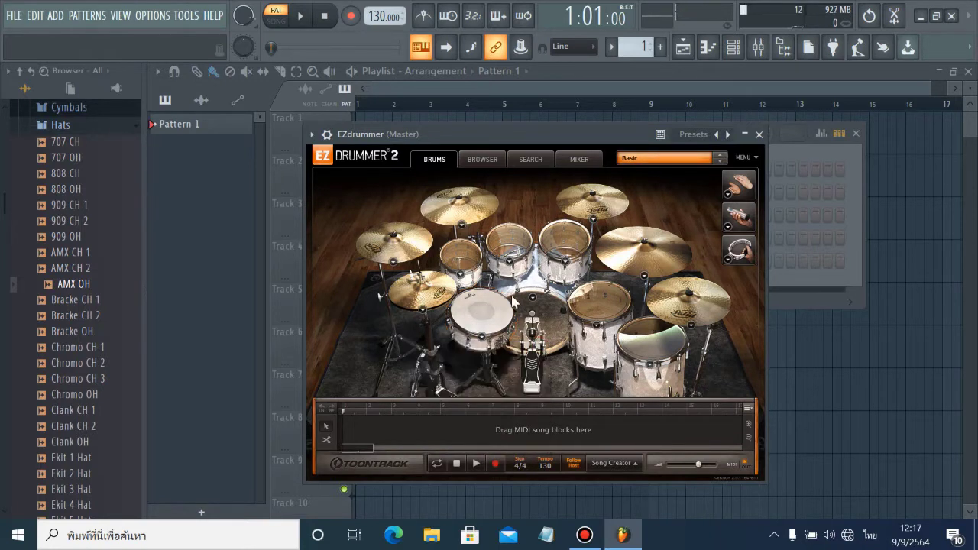
Compare crash models for Cymbal 2 and choose the 16" Sabian HHX Evolution Crash.
click(460, 225)
click(435, 302)
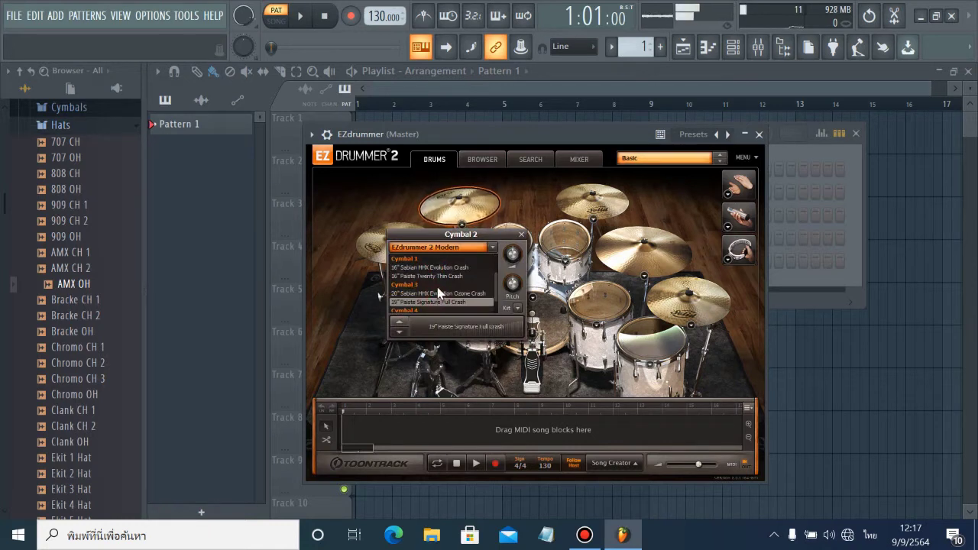
click(447, 275)
click(447, 268)
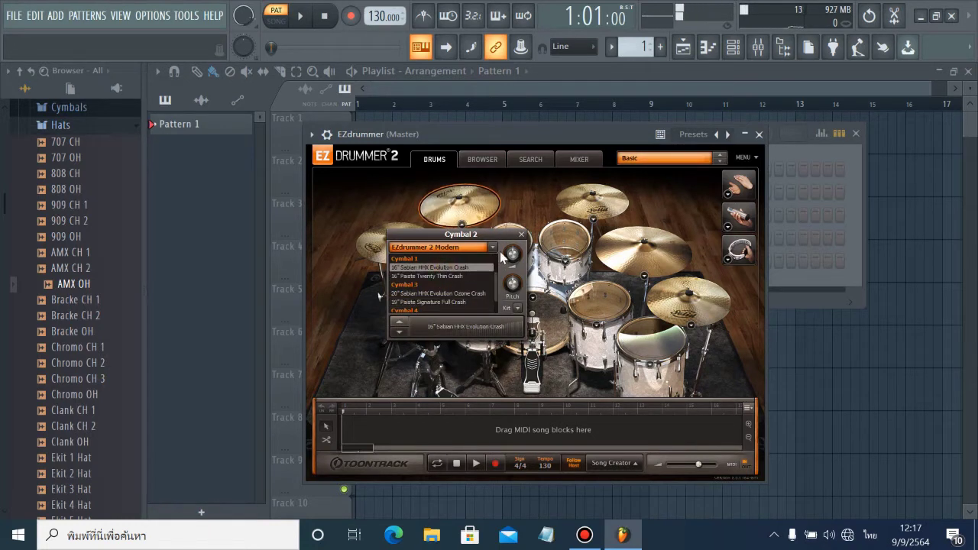
click(522, 234)
Look at the instrument options available for Cymbal 3 and Floortom 2.
click(593, 220)
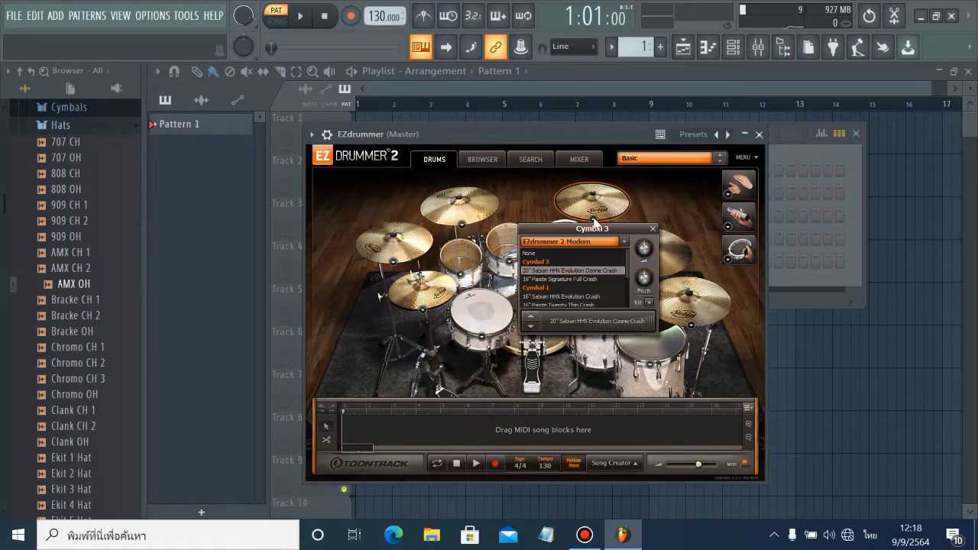
click(640, 277)
click(651, 364)
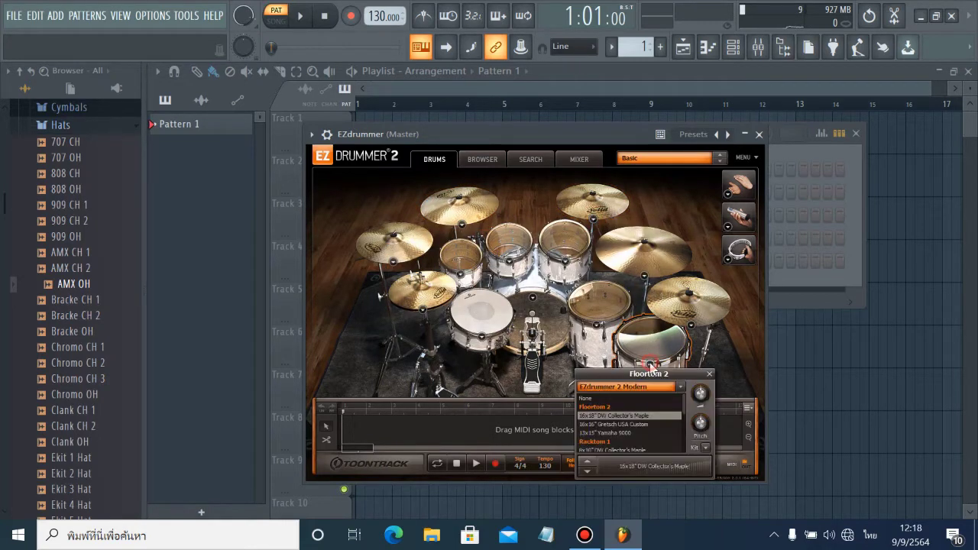
click(643, 374)
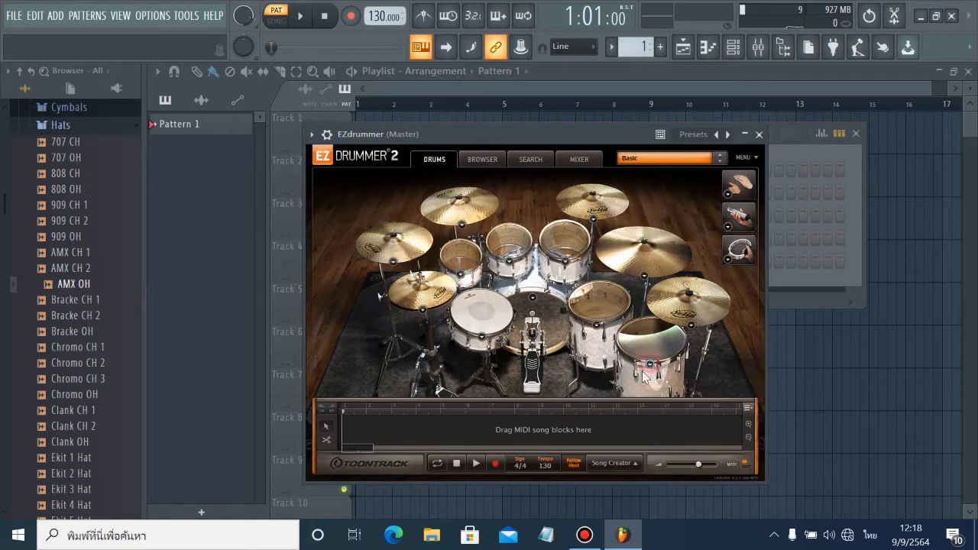
Browse the EZdrummer 2 Modern/Vintage groove library to the Ballad Straight 6/8 folder.
click(479, 162)
click(357, 197)
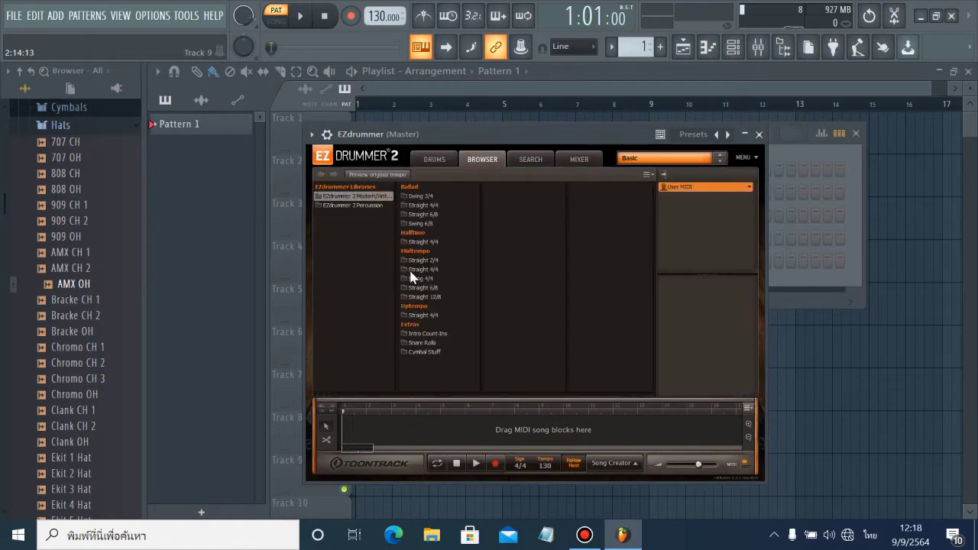
click(425, 215)
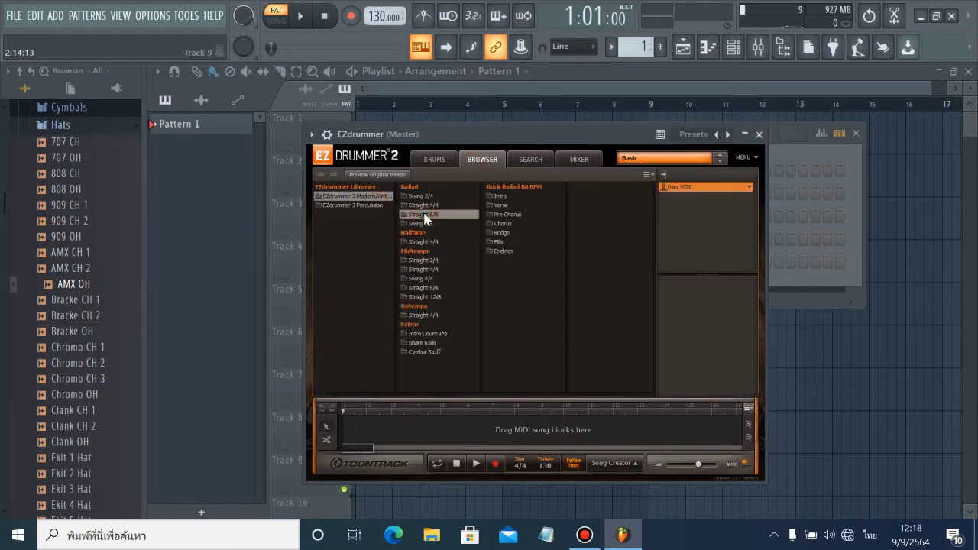
Set the project time signature to 6/8, with numerator 6 and denominator 8.
click(149, 17)
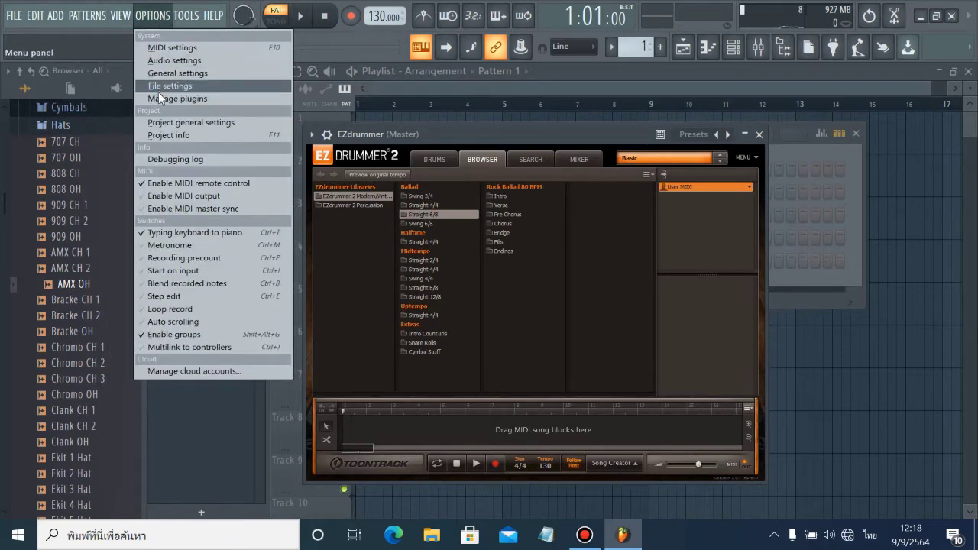
click(170, 74)
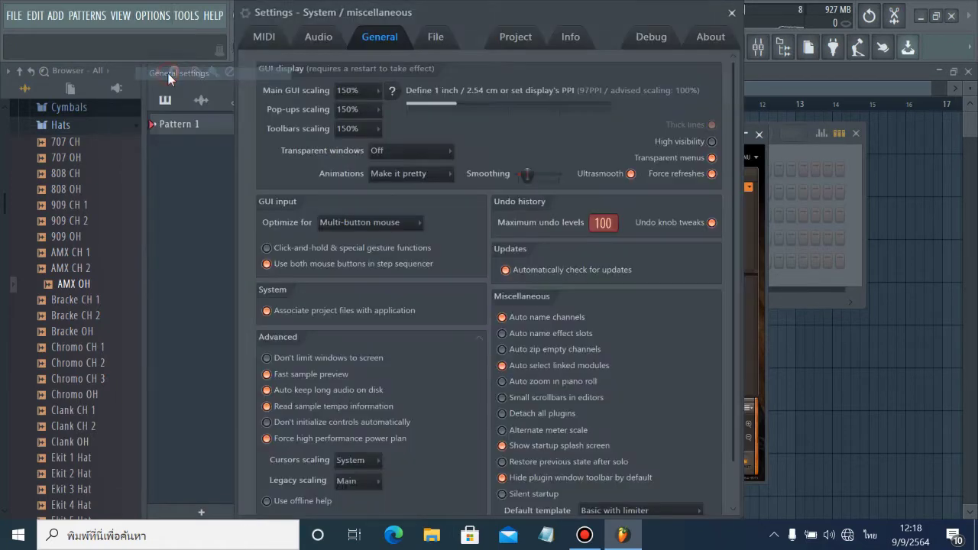
click(517, 40)
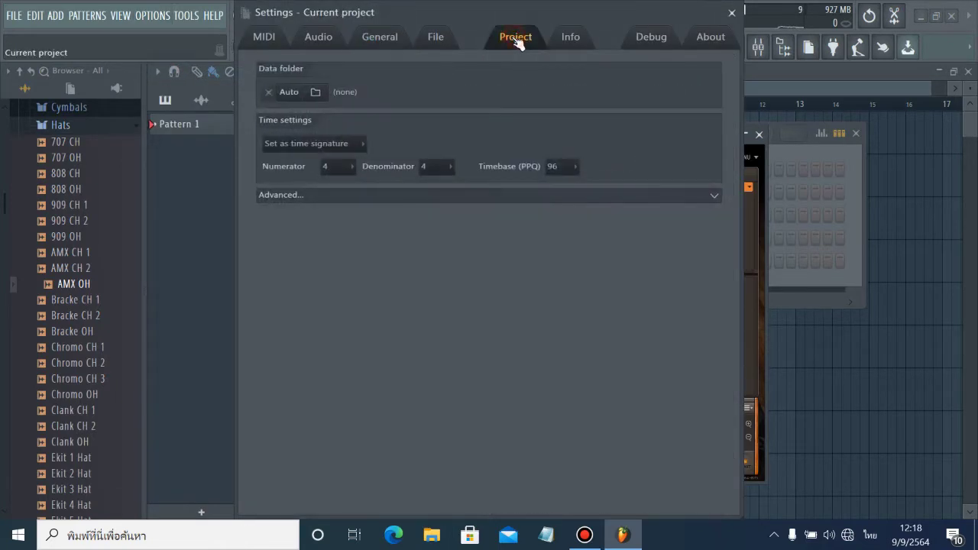
click(333, 168)
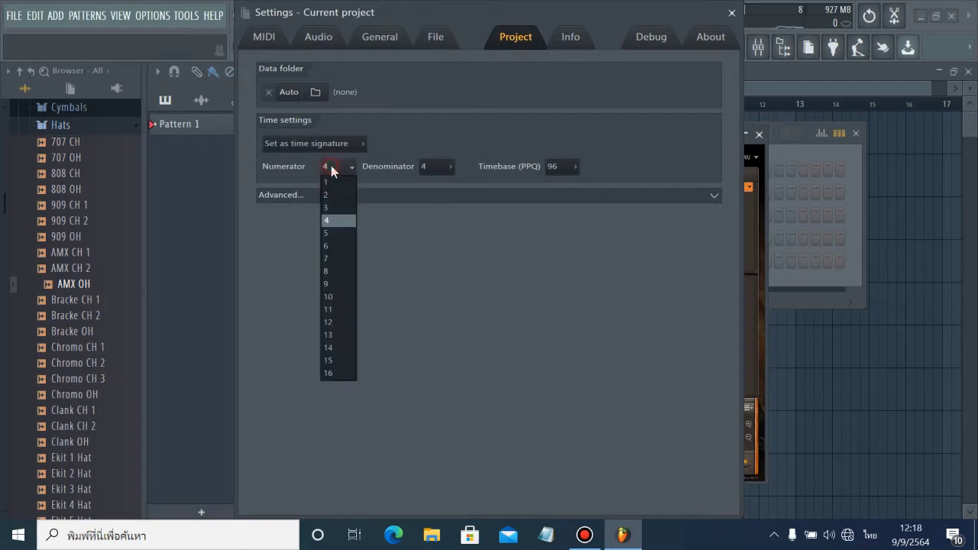
click(331, 246)
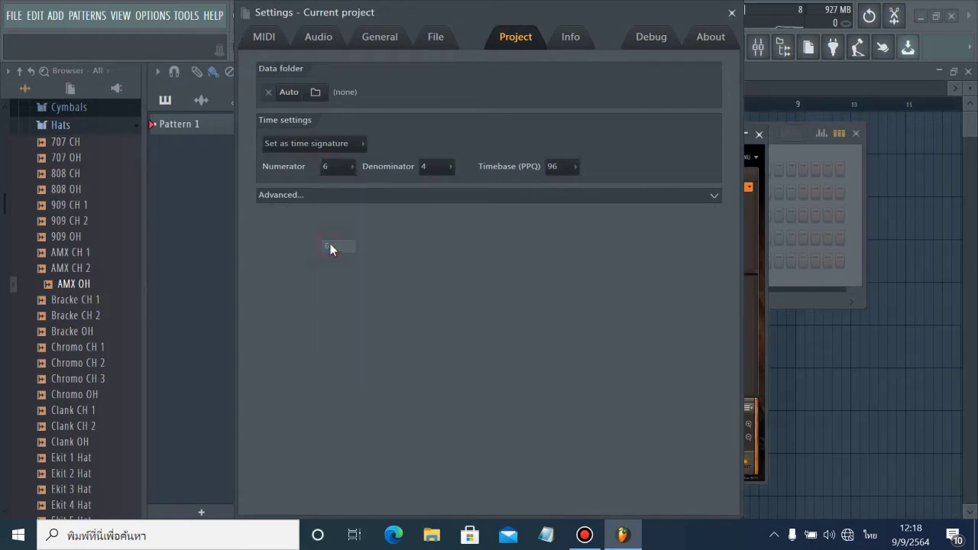
click(430, 170)
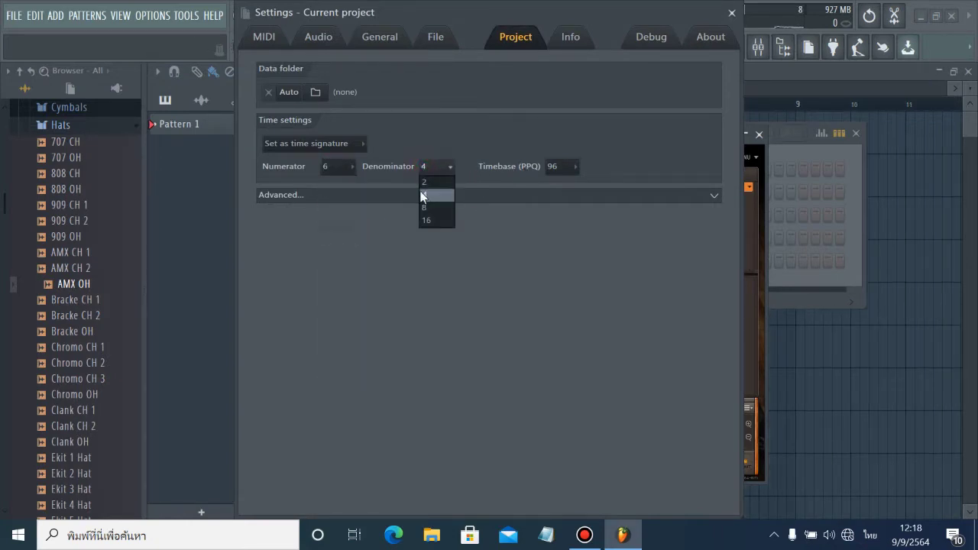
click(422, 208)
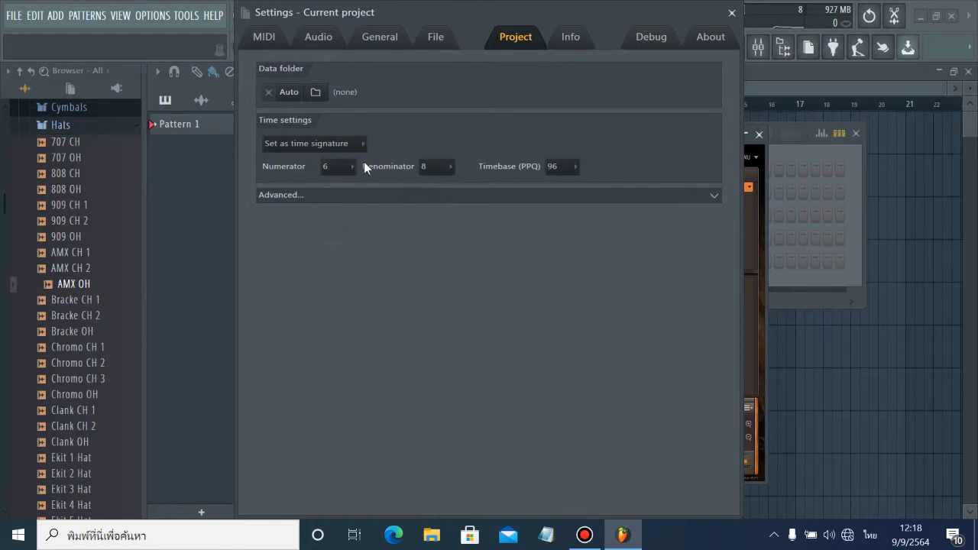
click(731, 13)
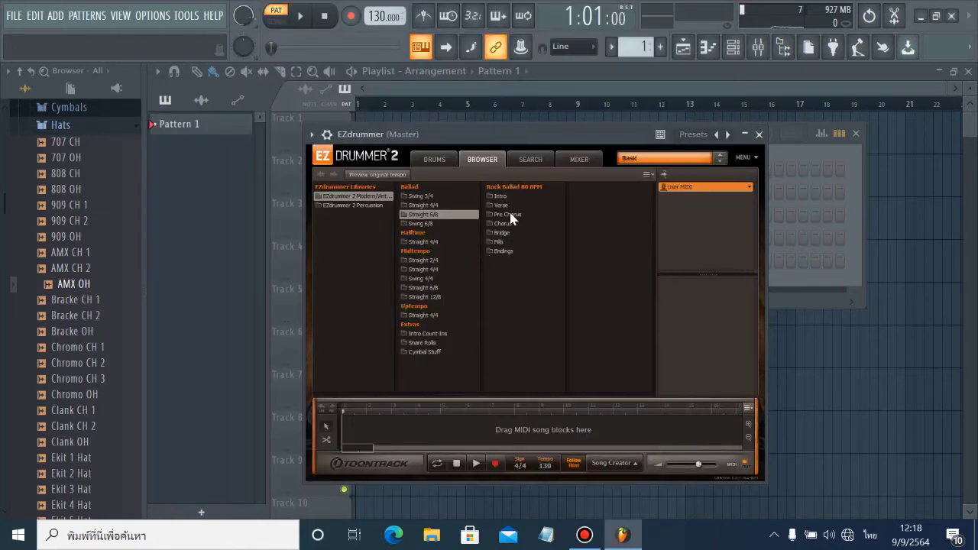
Preview Variation 02 of the Rock Ballad 80 BPM verse and place it at the start of the EZdrummer song track.
click(583, 197)
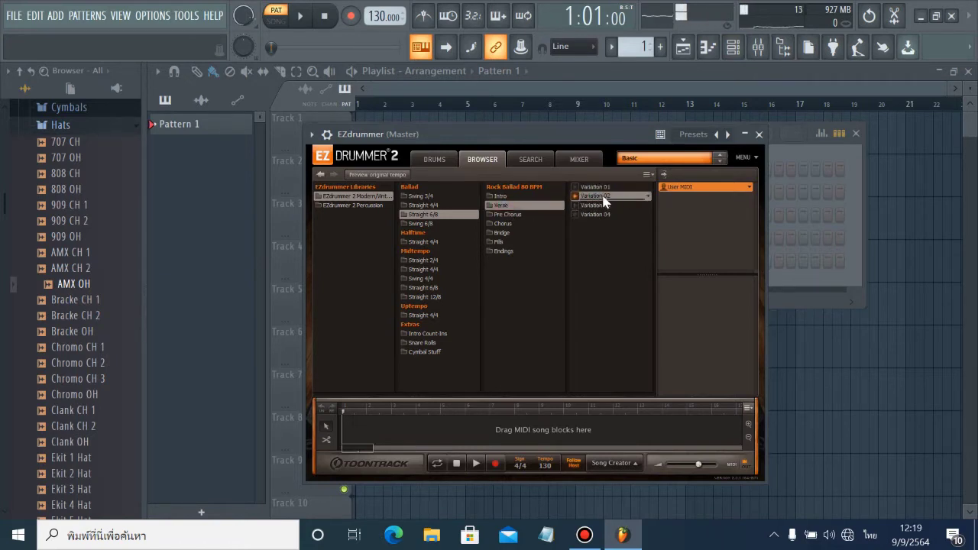
drag(397, 415, 342, 436)
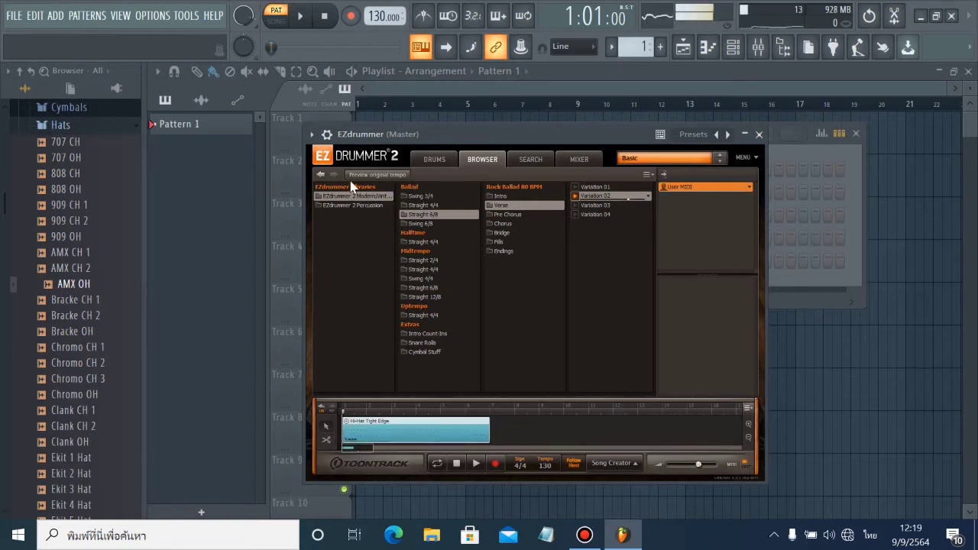
Try several EZdrummer 2 Modern snares and settle on the 6.5x14" Sonor Cast Bronze Dampened for the kit.
click(435, 158)
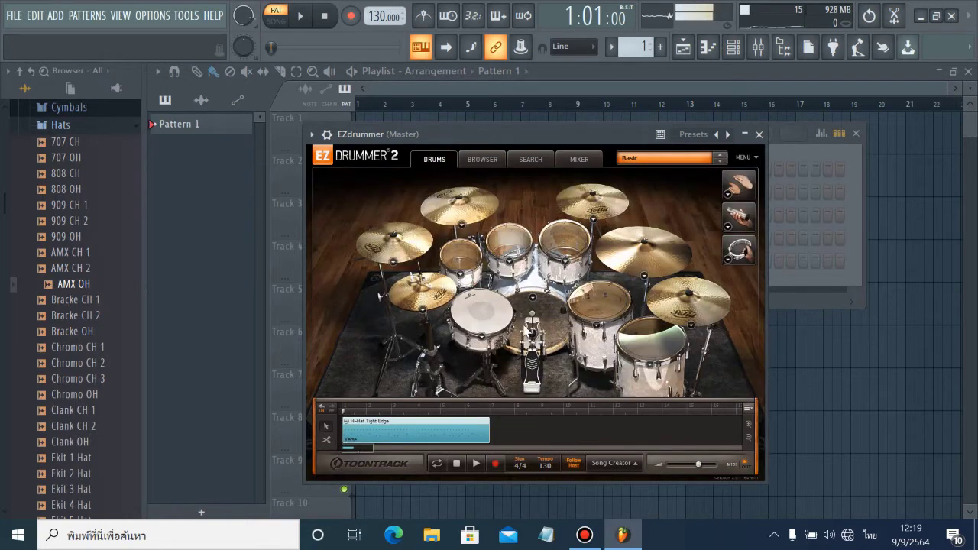
click(482, 337)
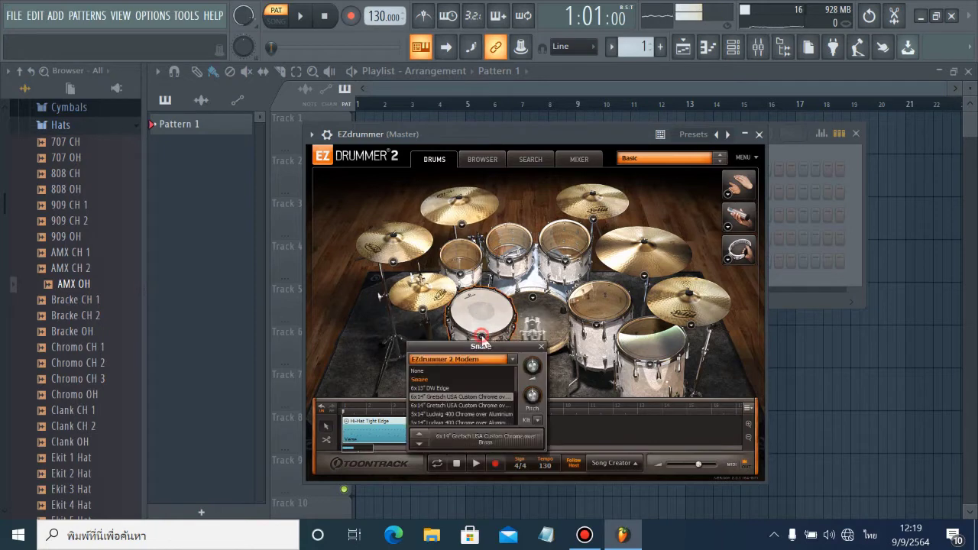
click(459, 414)
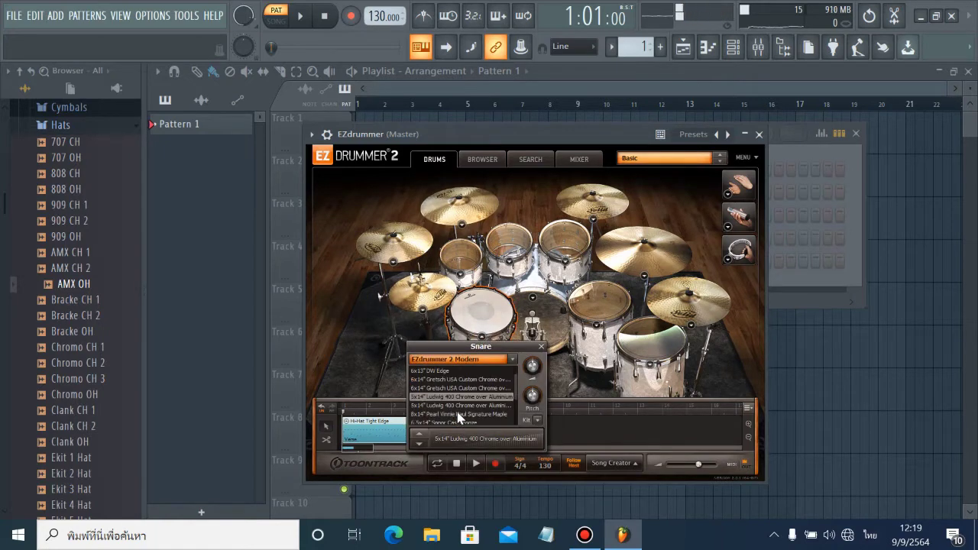
click(459, 405)
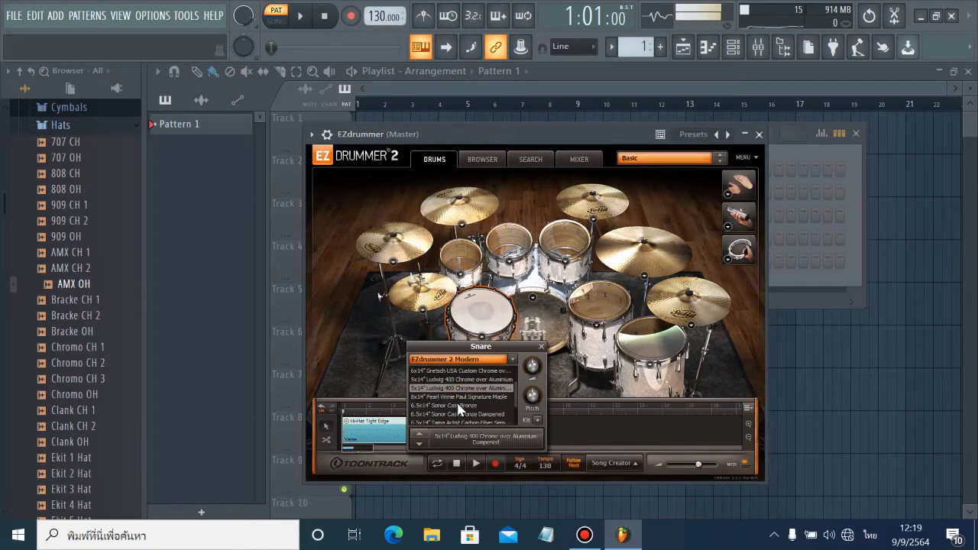
click(462, 398)
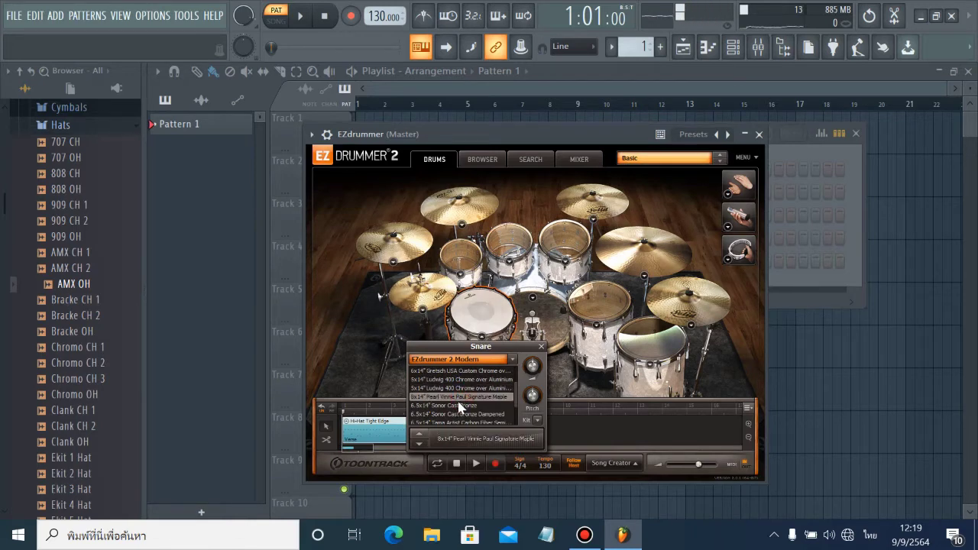
click(458, 413)
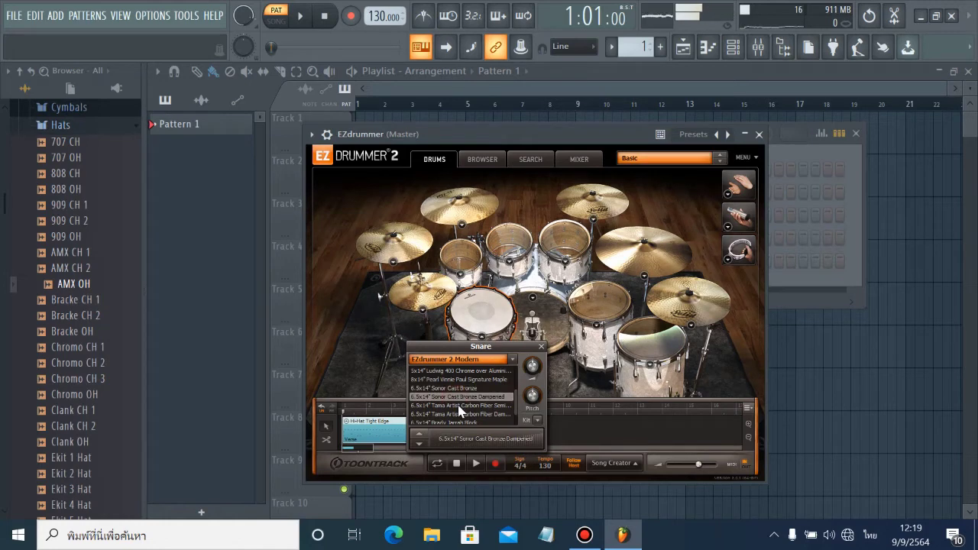
click(542, 348)
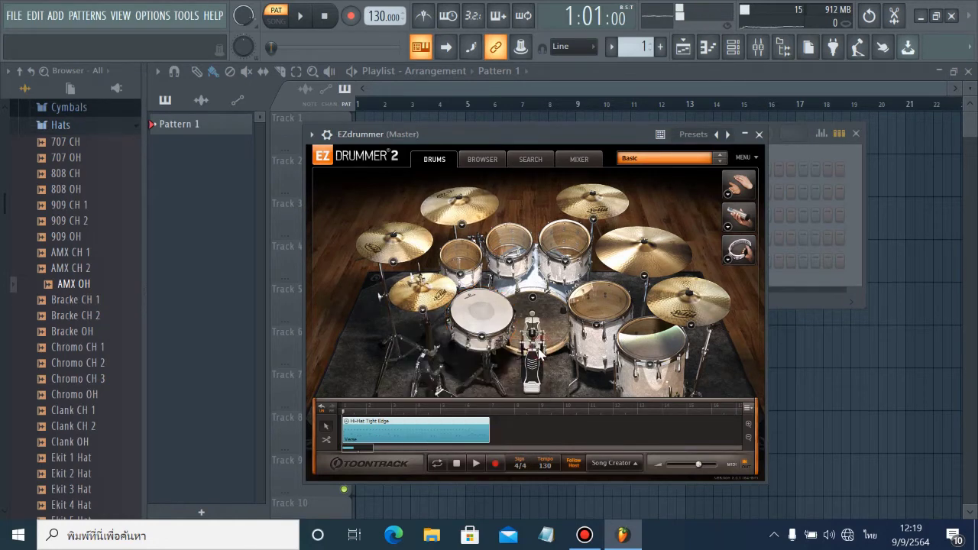
Compare the two EZdrummer 2 Modern hi-hats and choose the 14" Paiste Giant Beat.
click(421, 313)
click(382, 371)
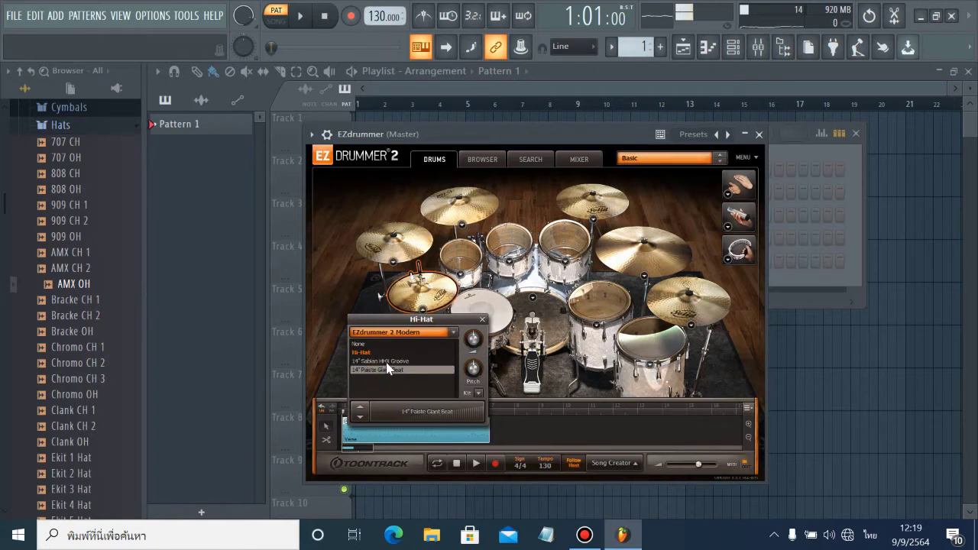
click(387, 361)
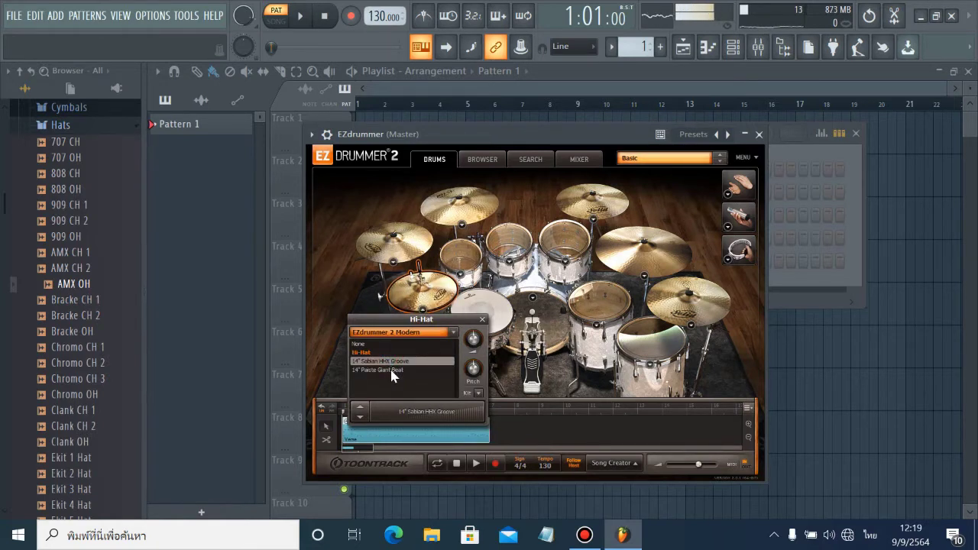
click(391, 372)
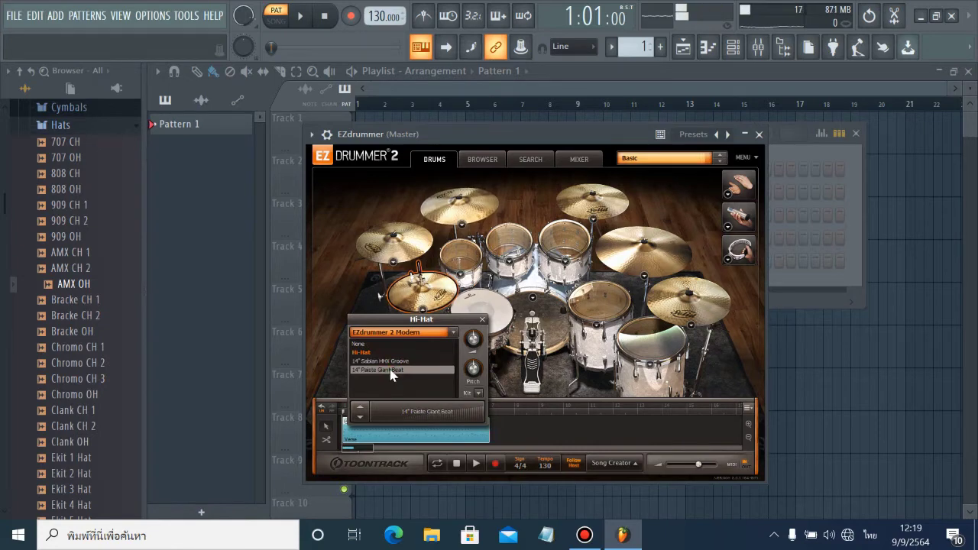
click(482, 320)
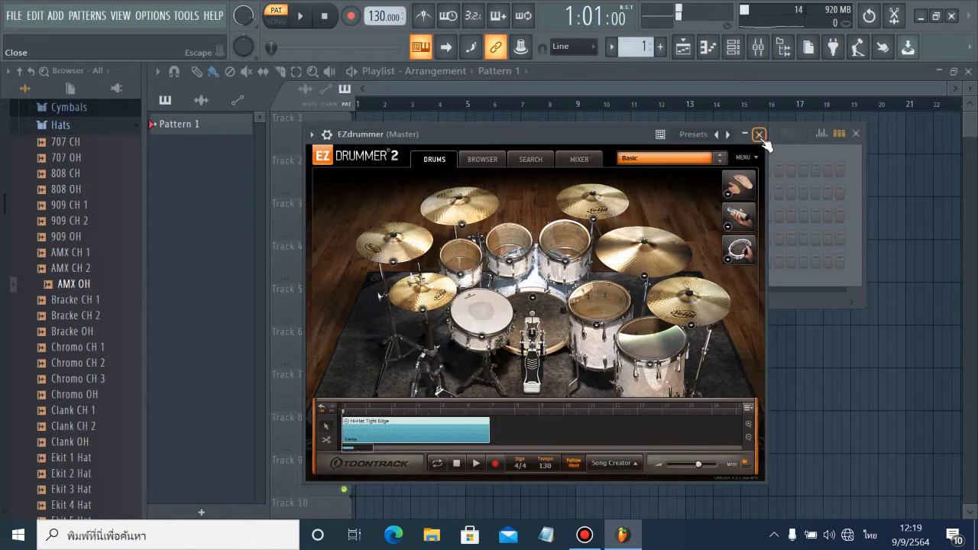
Arrange the EZdrummer channel's piano roll beside the plugin and copy the verse groove from the song track into it.
drag(603, 142, 713, 135)
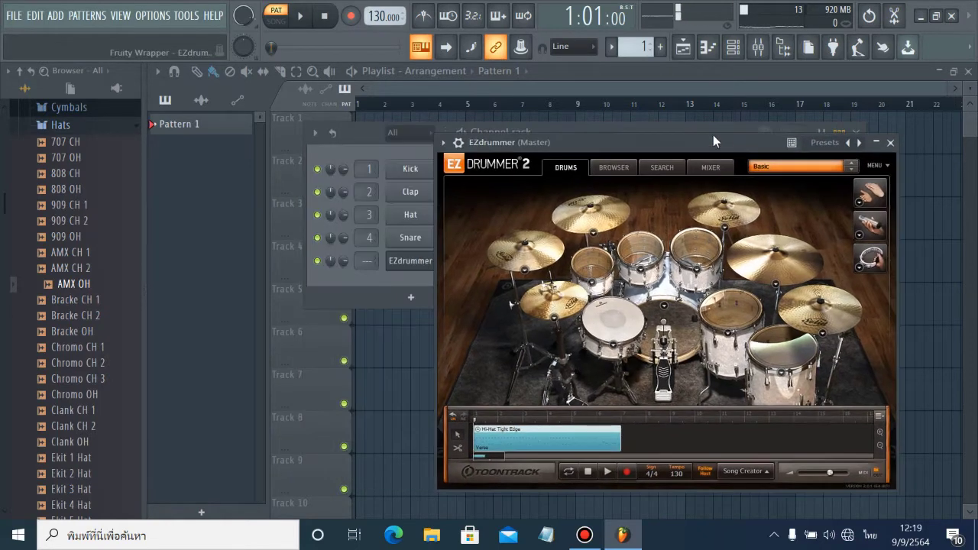
click(708, 46)
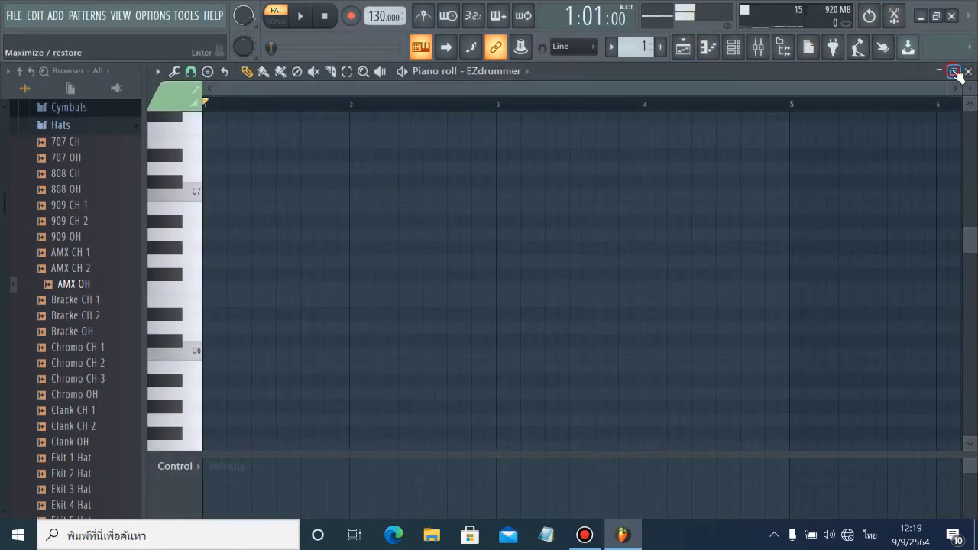
click(953, 71)
drag(709, 94, 460, 74)
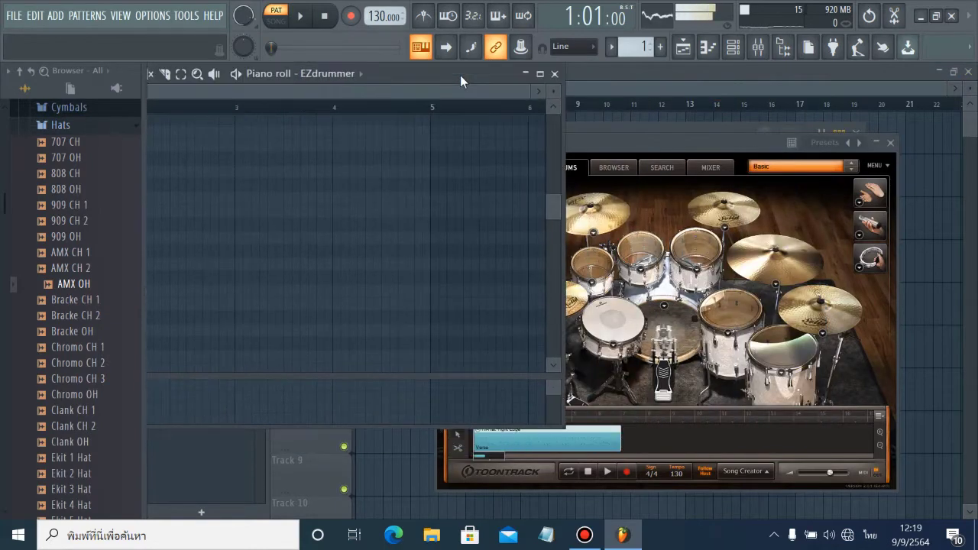
click(586, 428)
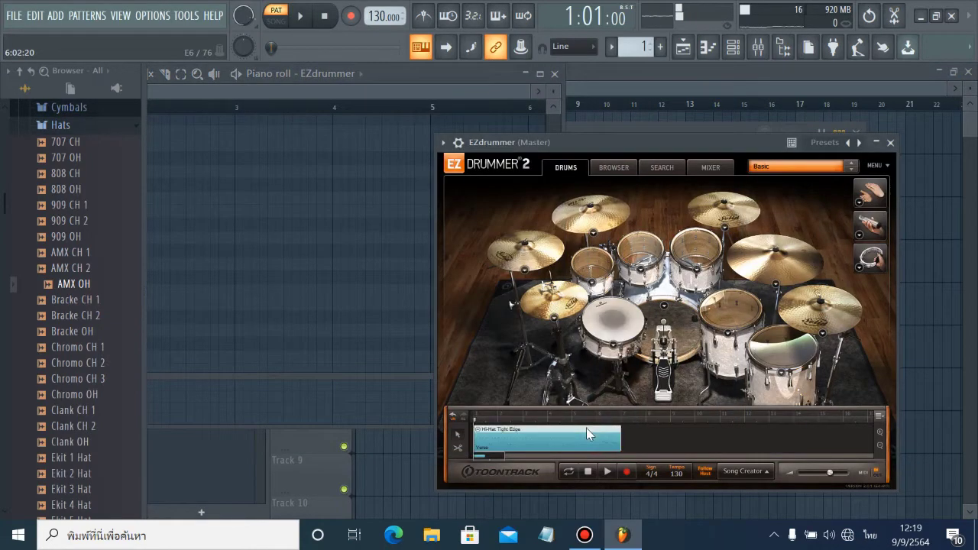
drag(587, 432, 377, 348)
drag(264, 286, 265, 286)
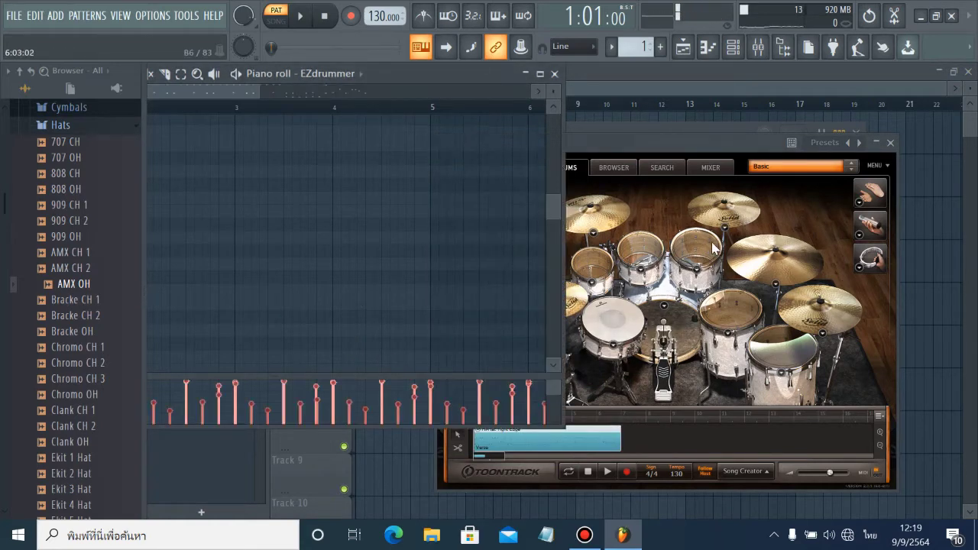
Remove the verse groove block from the EZdrummer song track and close the plugin window.
right_click(595, 446)
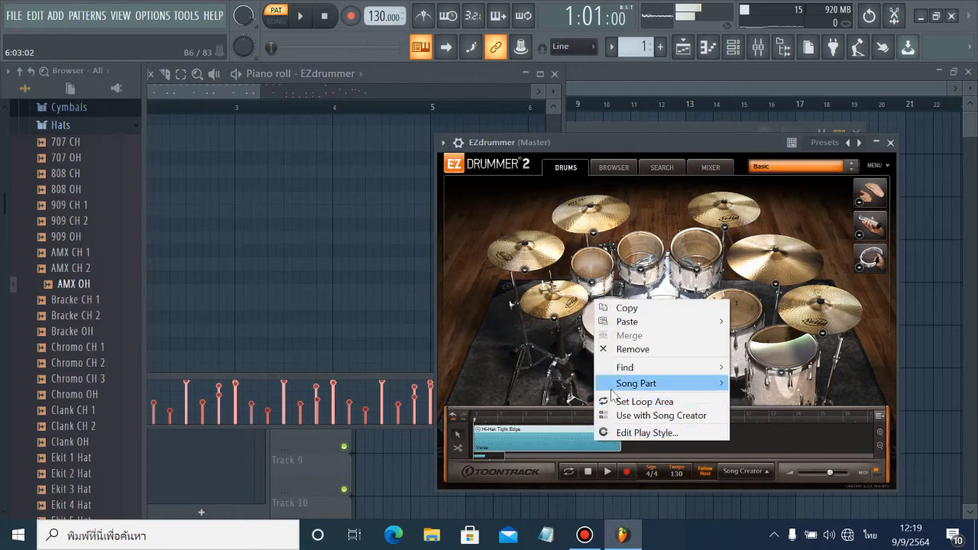
click(632, 349)
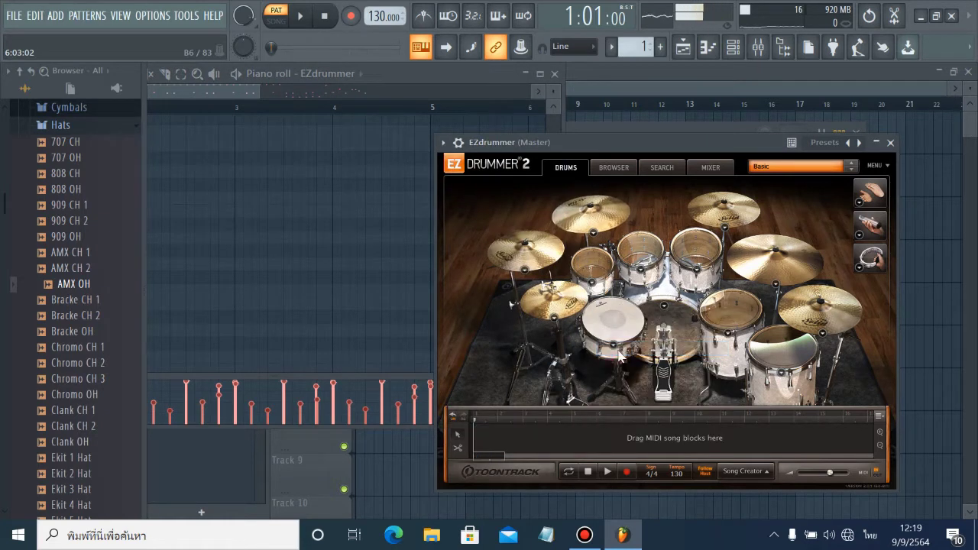
click(596, 168)
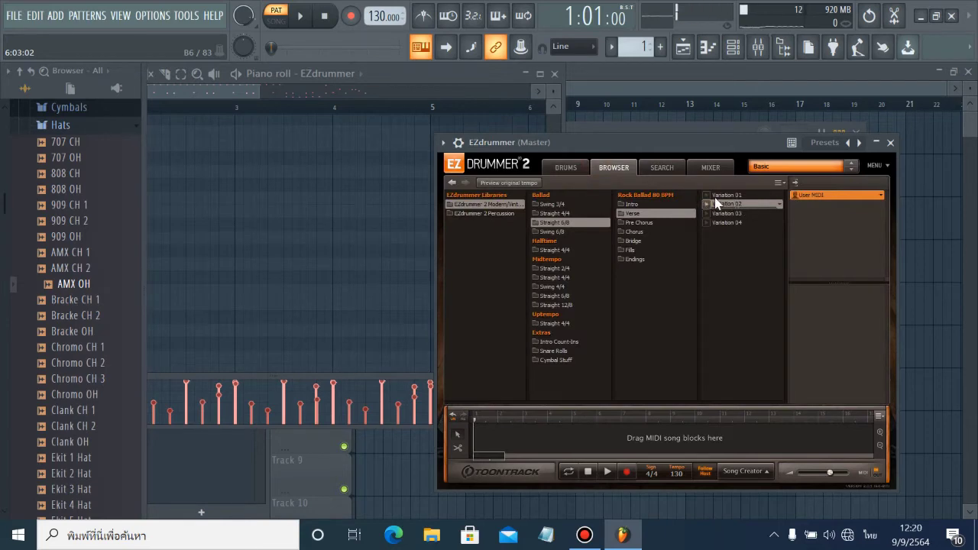
click(891, 143)
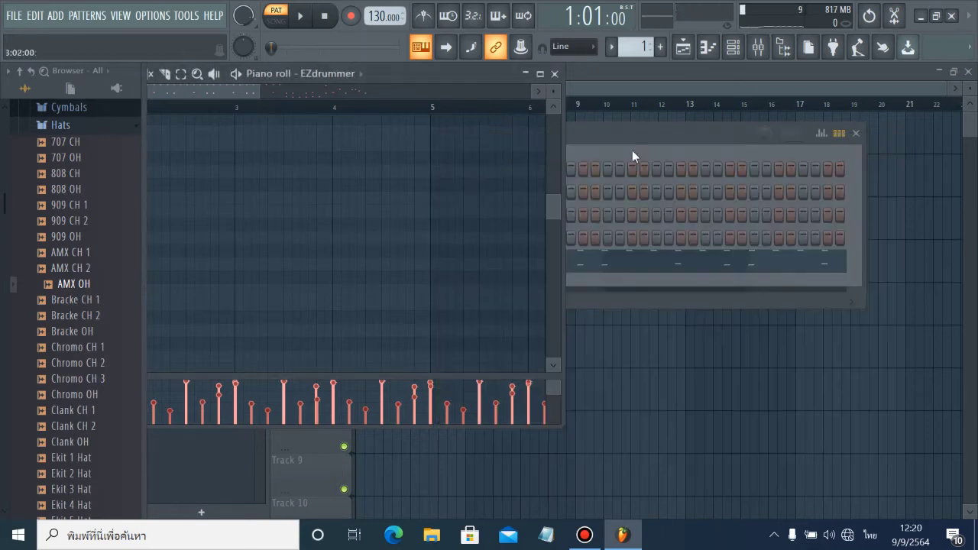
Select the row of hi-hat notes just above C5 in the piano roll, from the start through bar 6.
drag(448, 76, 713, 127)
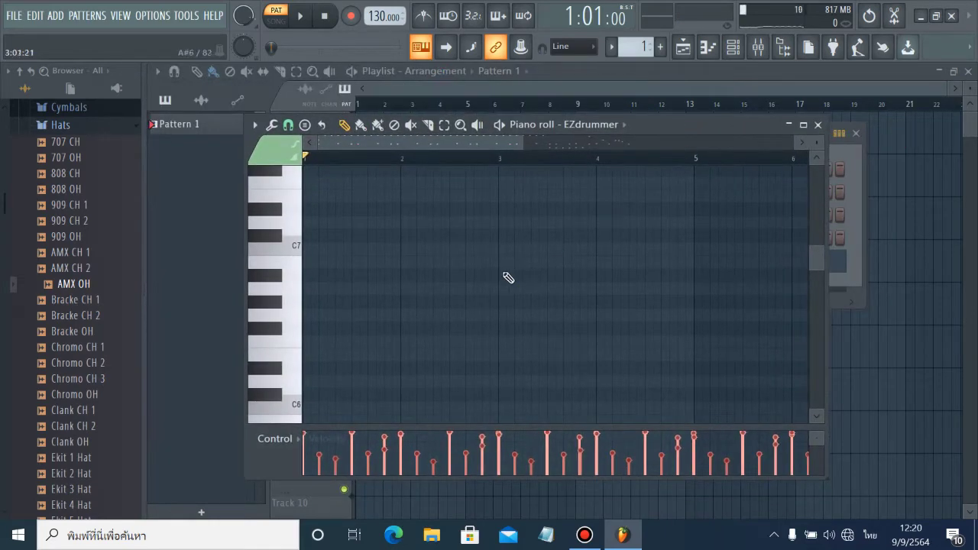
scroll(501, 276, down, 6)
scroll(503, 280, down, 1)
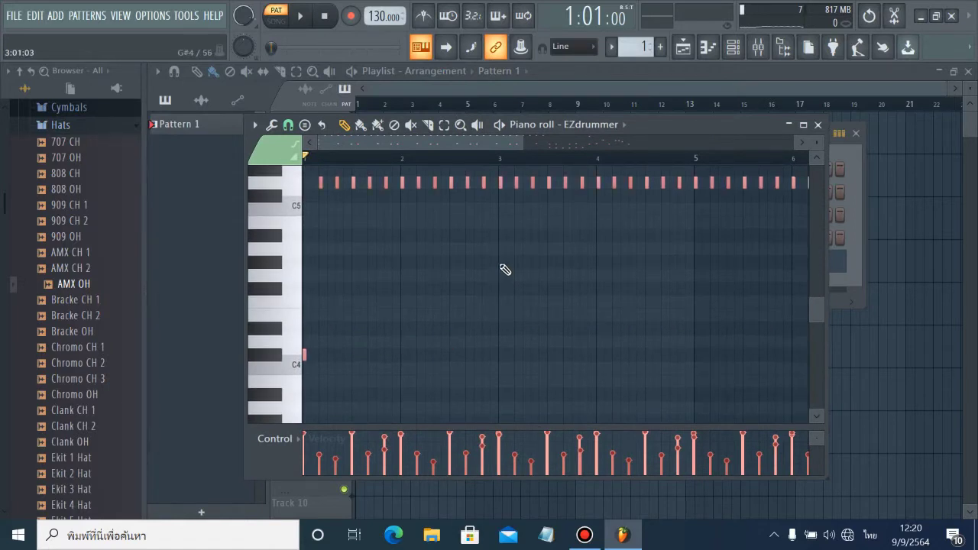
scroll(505, 270, down, 3)
right_click(529, 221)
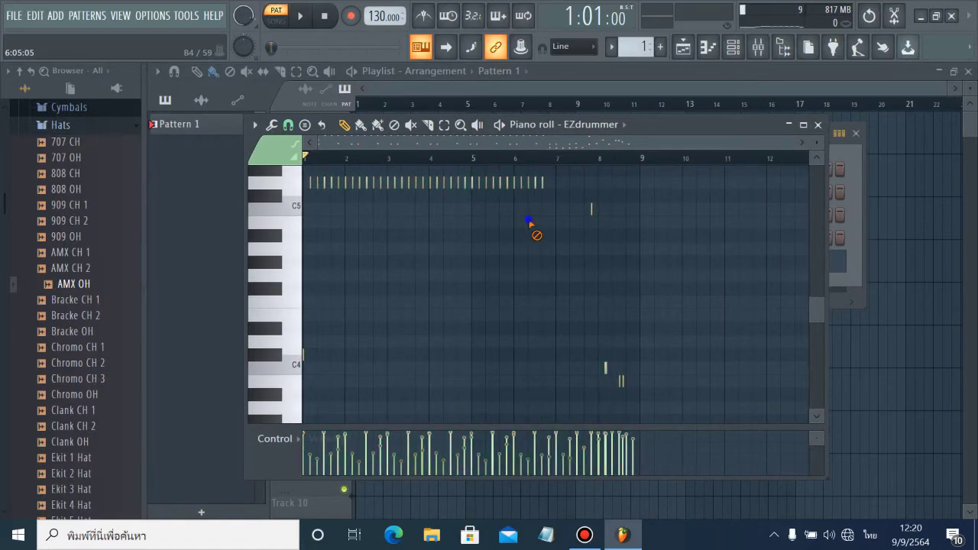
drag(566, 213, 321, 107)
Play the pattern and raise the project tempo to 190 BPM.
click(298, 17)
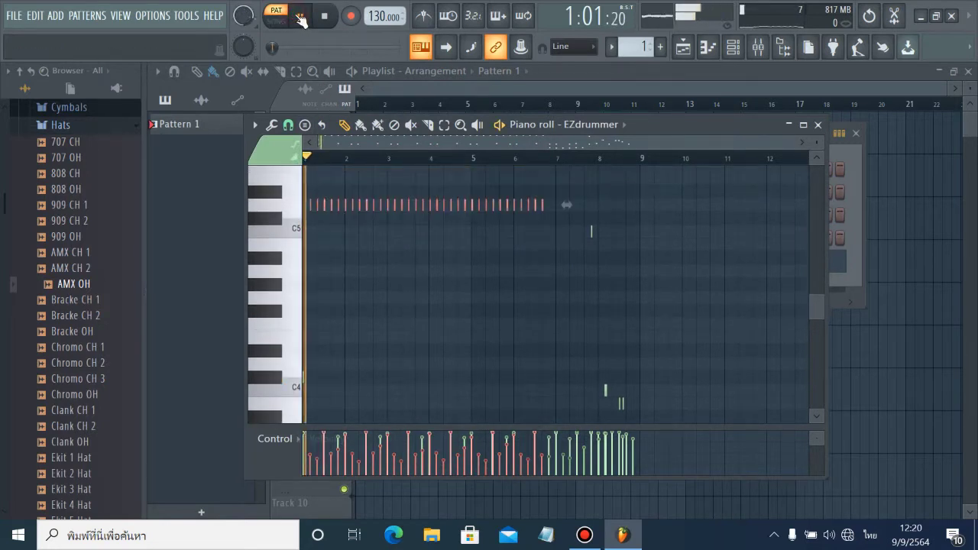
scroll(424, 294, down, 2)
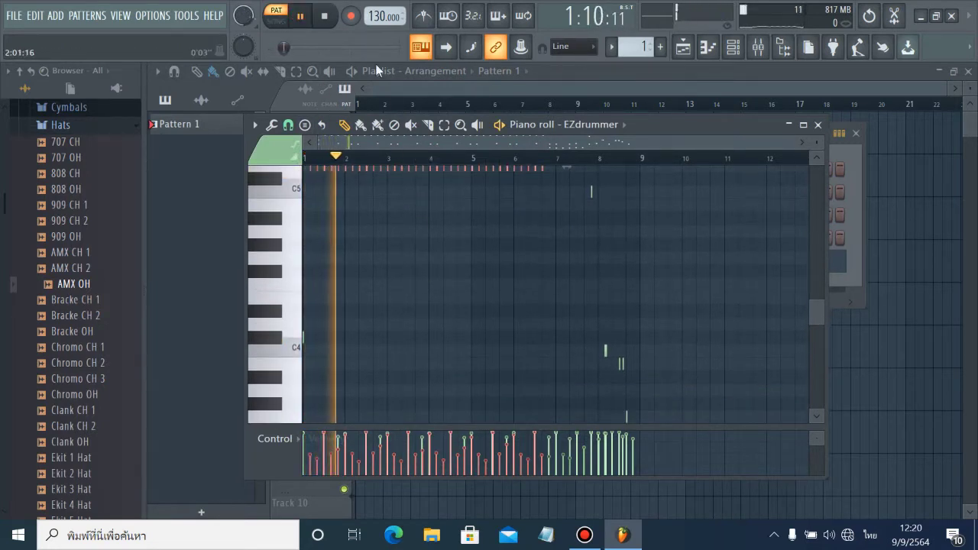
scroll(377, 15, up, 20)
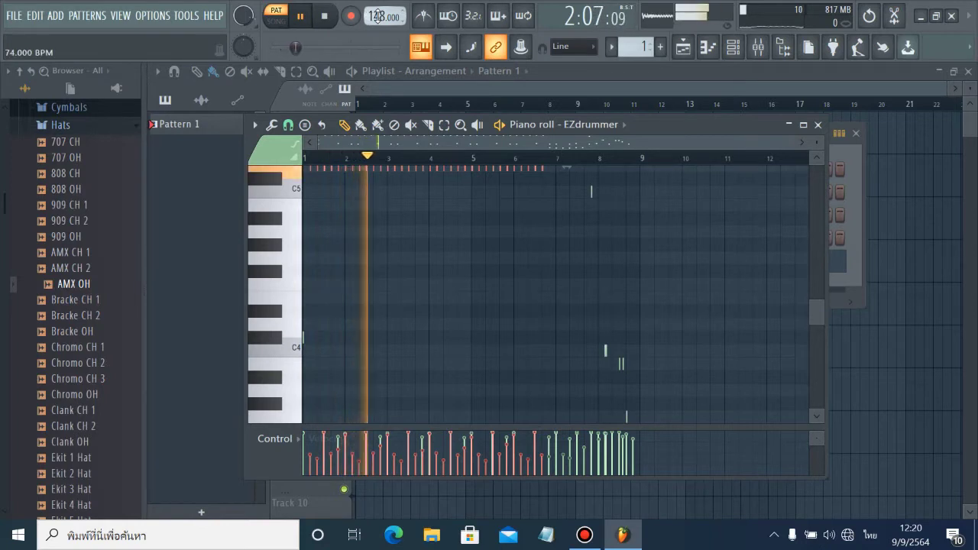
scroll(377, 14, up, 14)
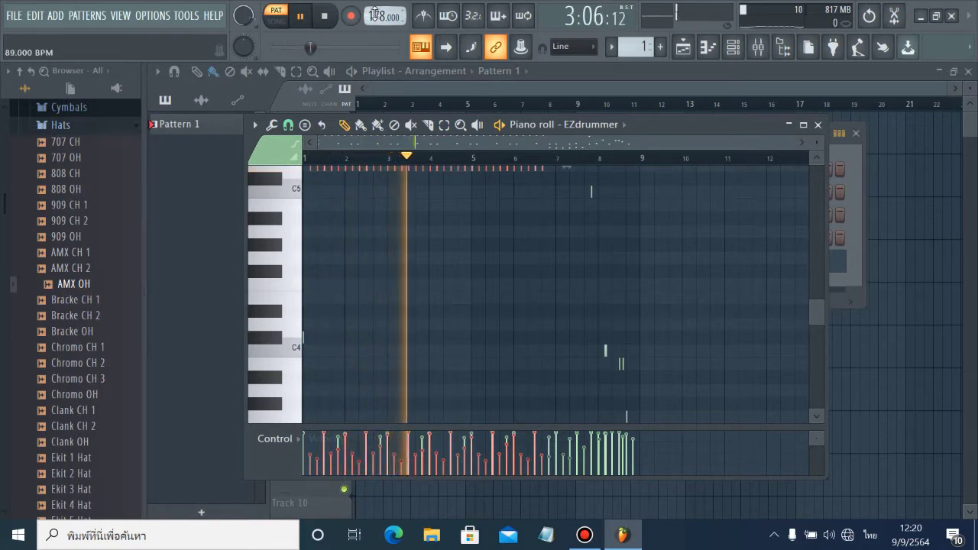
scroll(377, 17, up, 5)
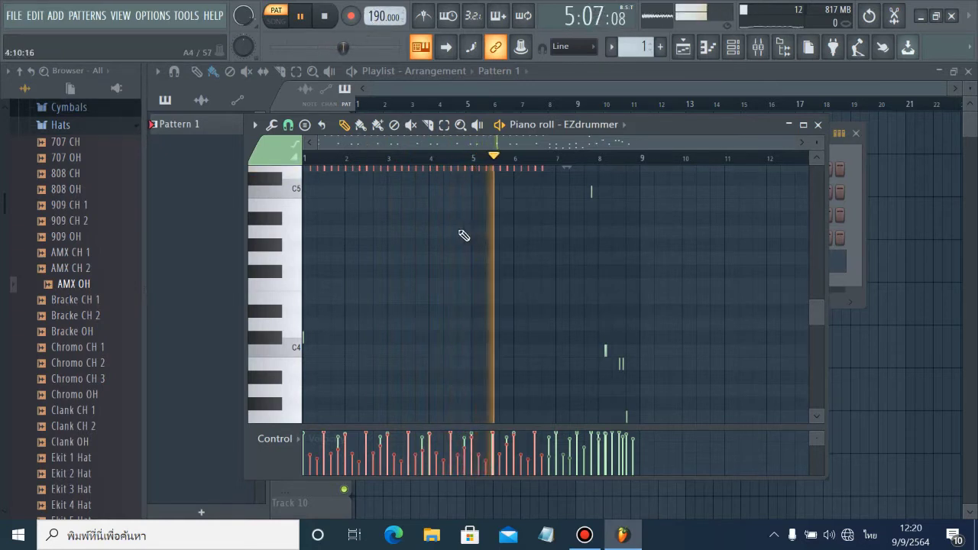
Raise the velocities of the selected hi-hat notes to a nearly uniform high level.
mouse_move(334, 443)
mouse_down()
mouse_move(306, 448)
mouse_move(451, 457)
mouse_move(559, 450)
mouse_move(304, 446)
mouse_move(545, 448)
mouse_up()
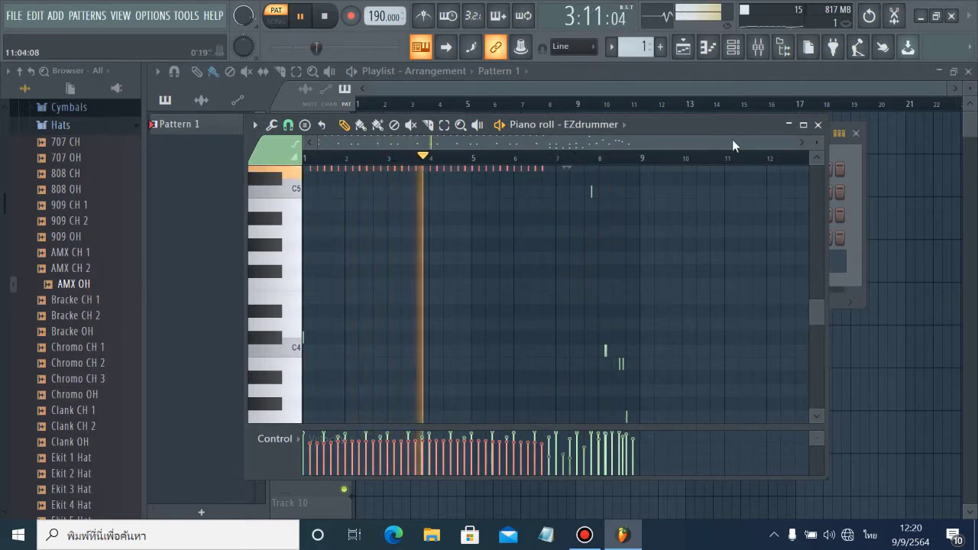
In the EZdrummer mixer, raise the Kick volume to 12.0 and pan the Kick to the right.
drag(772, 127, 721, 180)
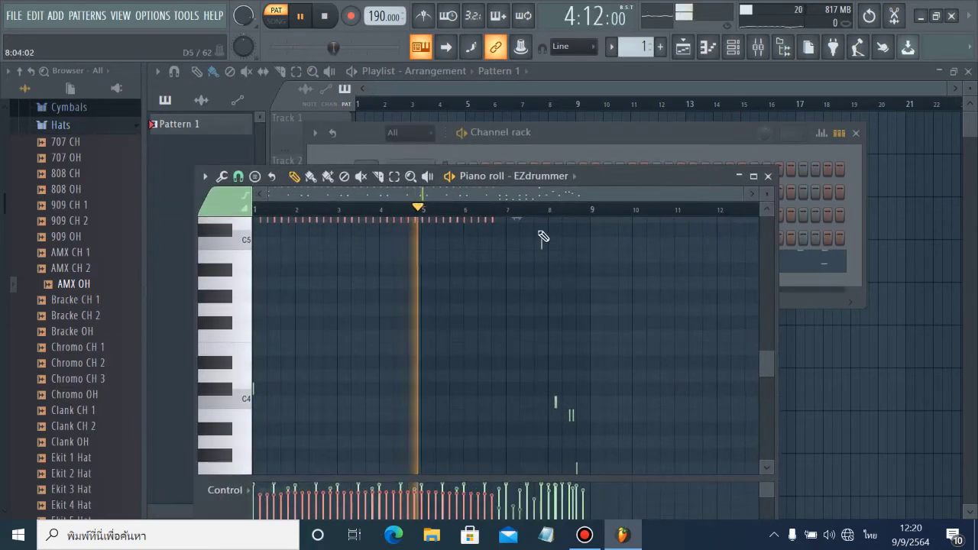
click(658, 138)
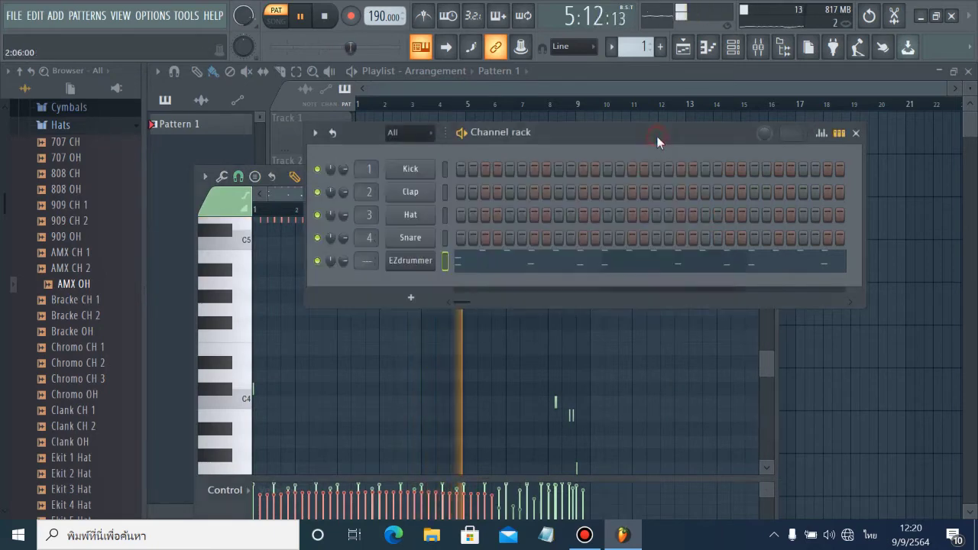
click(412, 261)
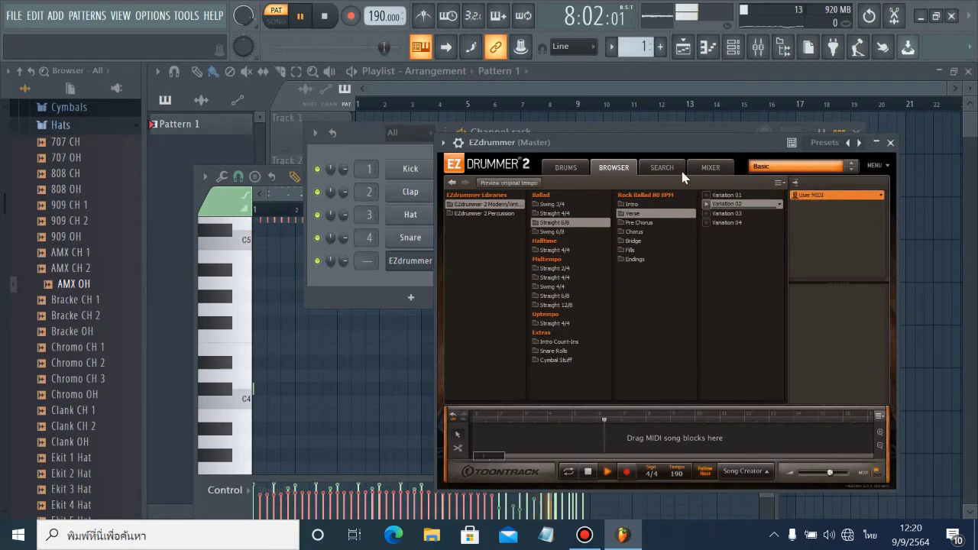
click(711, 167)
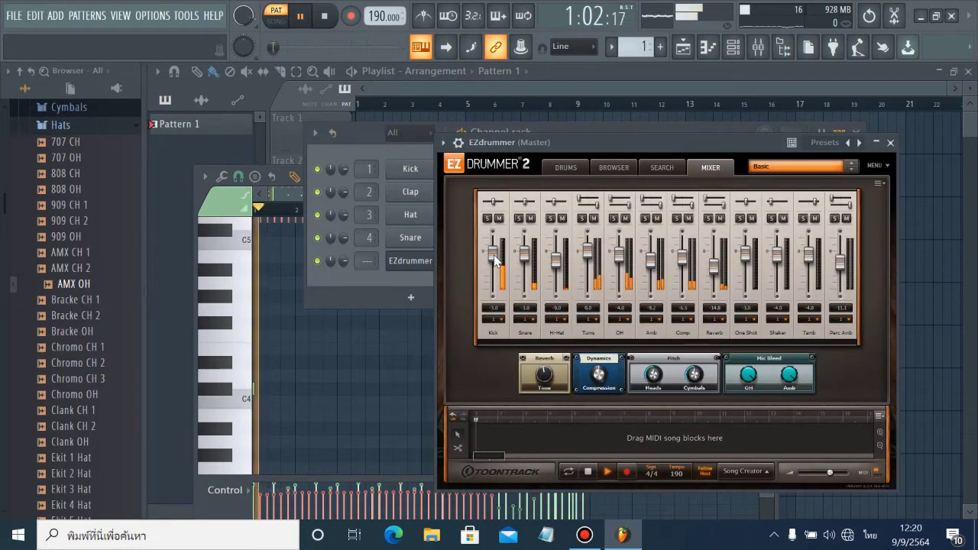
drag(493, 254, 441, 199)
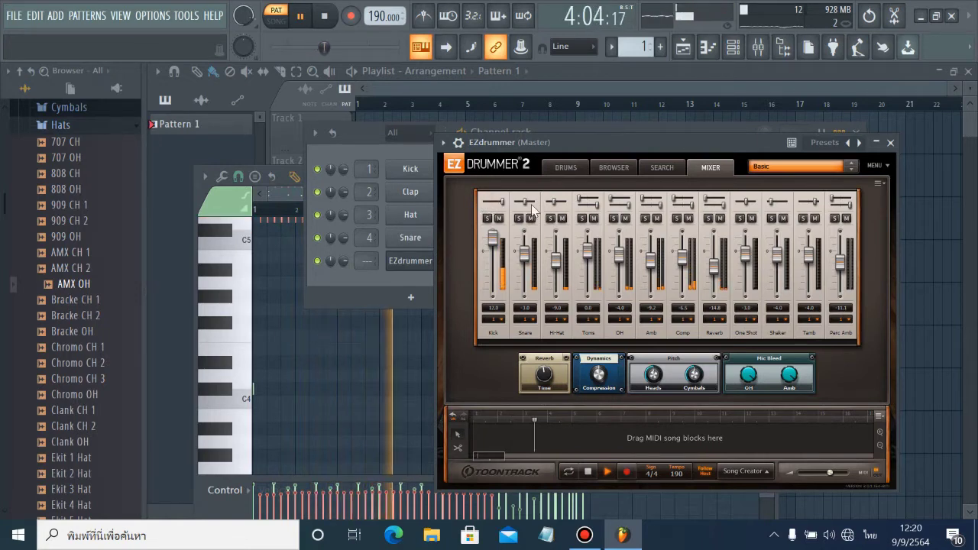
drag(483, 201, 504, 200)
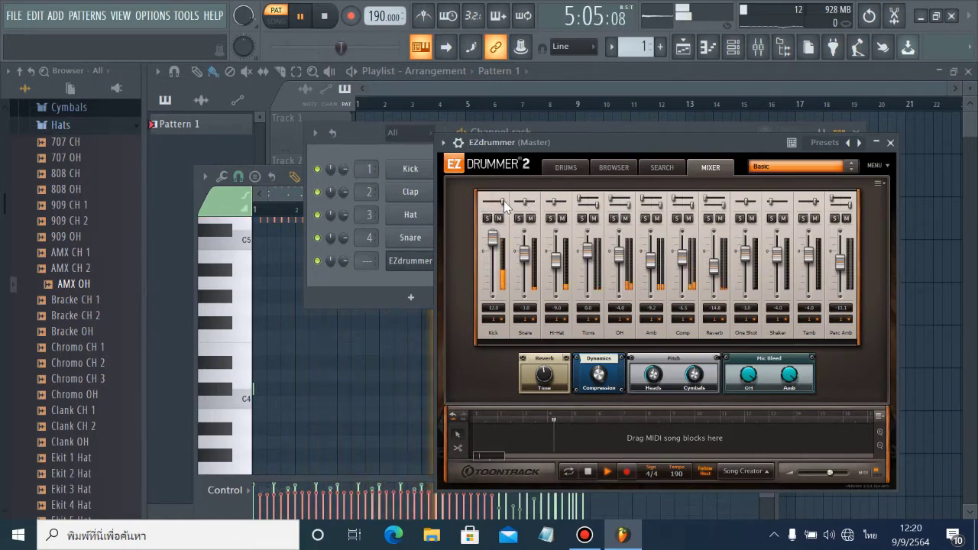
Re-centre the Kick and Snare pans, then set the Kick volume to -6.5 and the Snare volume to -2.3.
drag(504, 200, 498, 204)
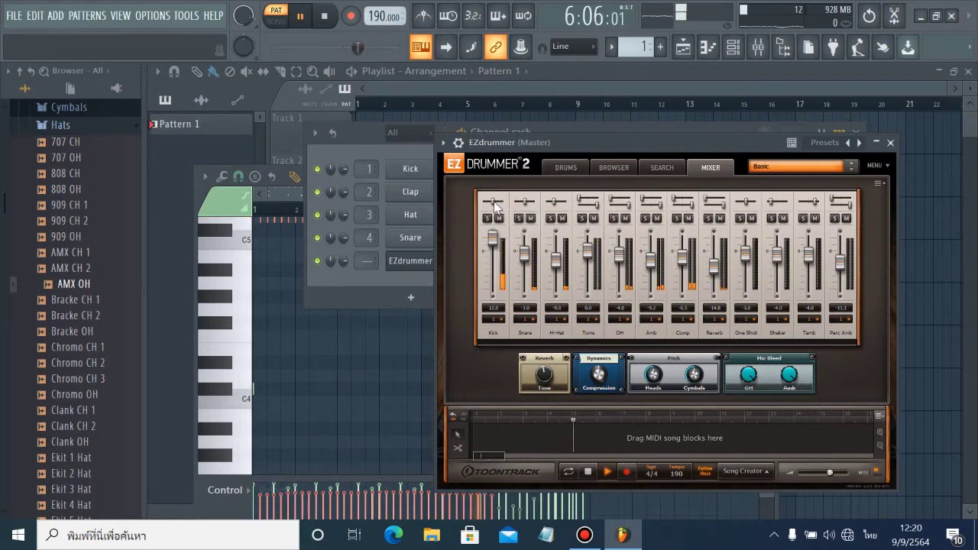
drag(493, 239, 526, 233)
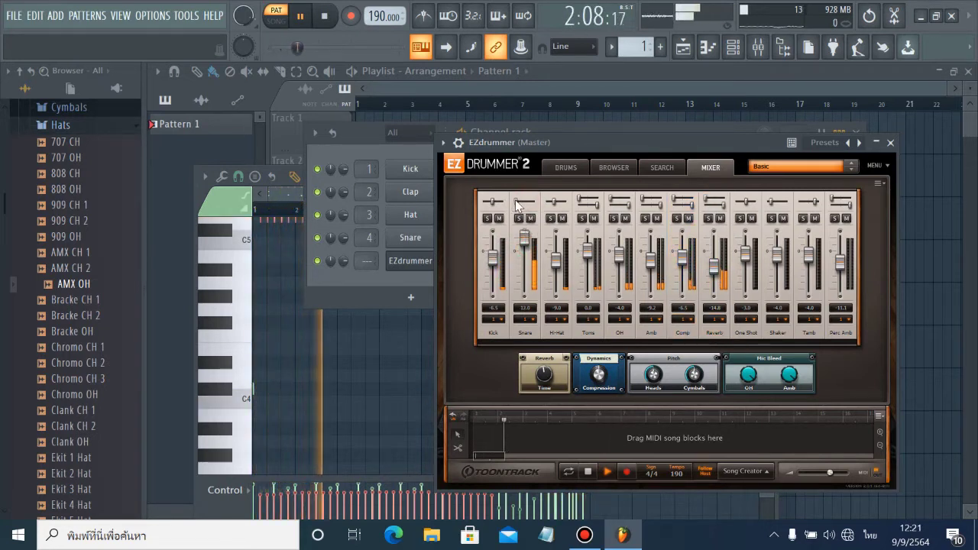
drag(515, 201, 531, 202)
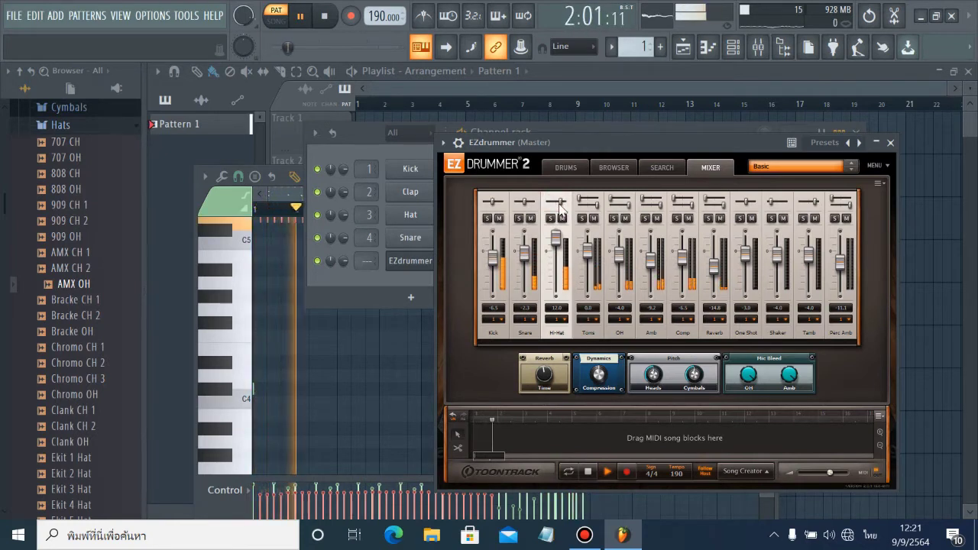
Set the H-Hat volume to 0.8, nudge the Toms volume, and close EZdrummer and the channel rack.
drag(556, 238, 555, 253)
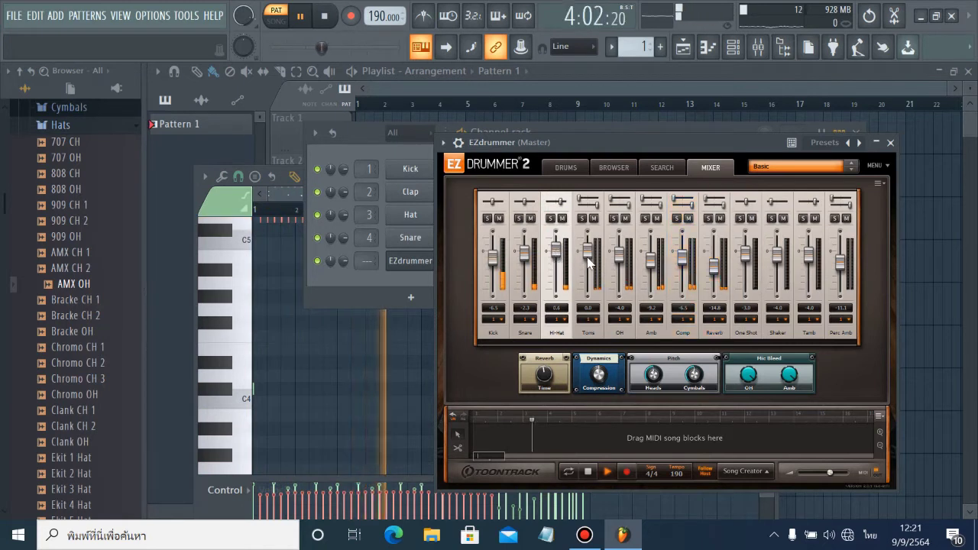
click(587, 256)
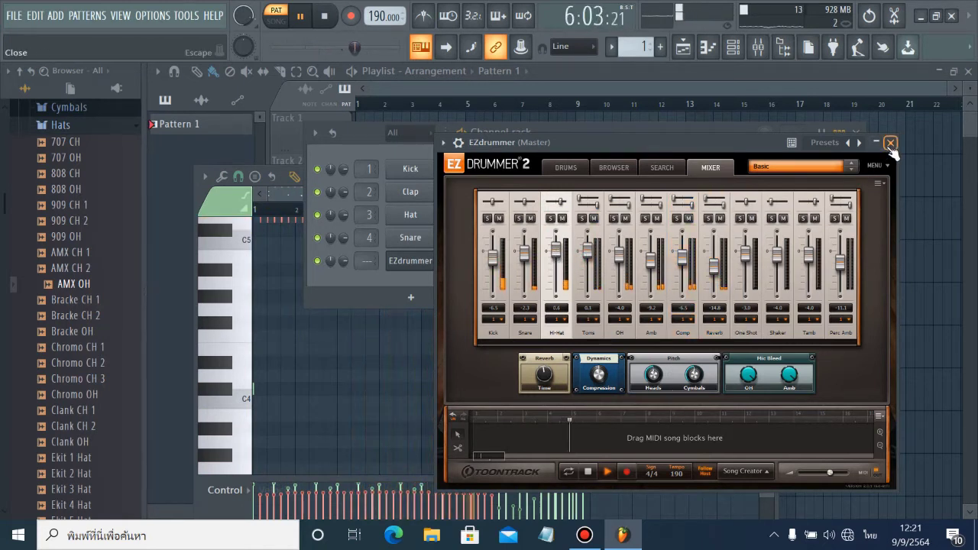
click(891, 144)
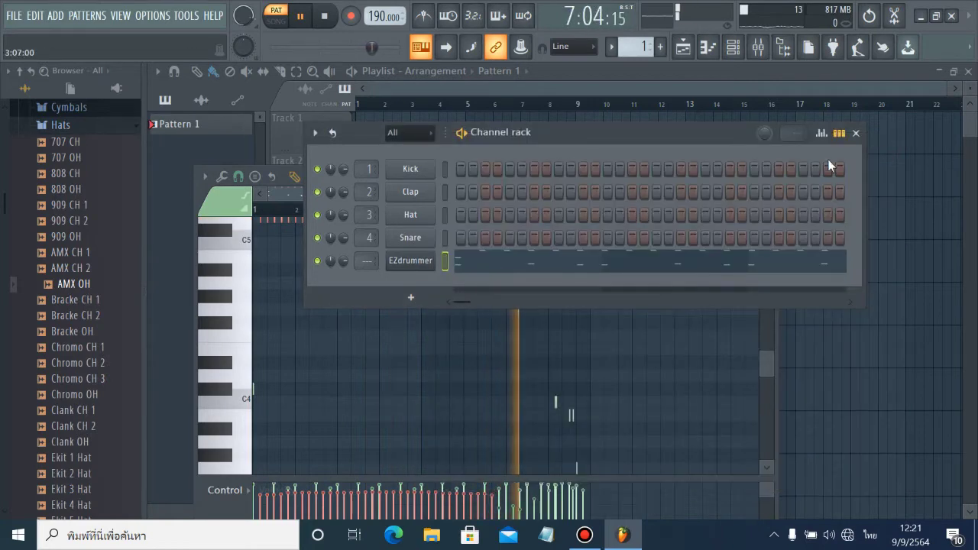
click(856, 133)
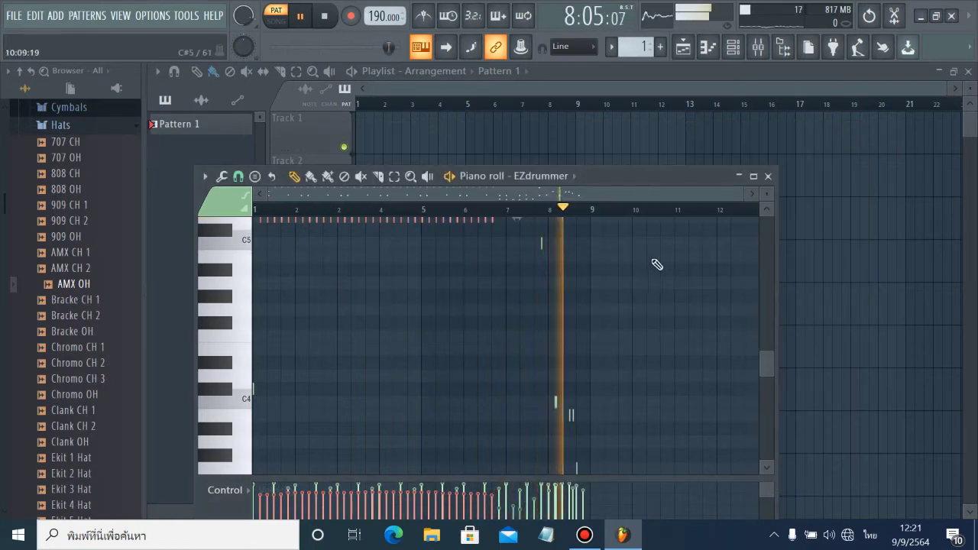
Deselect the hi-hat notes and reduce the piano roll's key height to fit the hi-hat, snare and kick rows from bar 1 together.
scroll(594, 338, up, 3)
scroll(308, 421, up, 4)
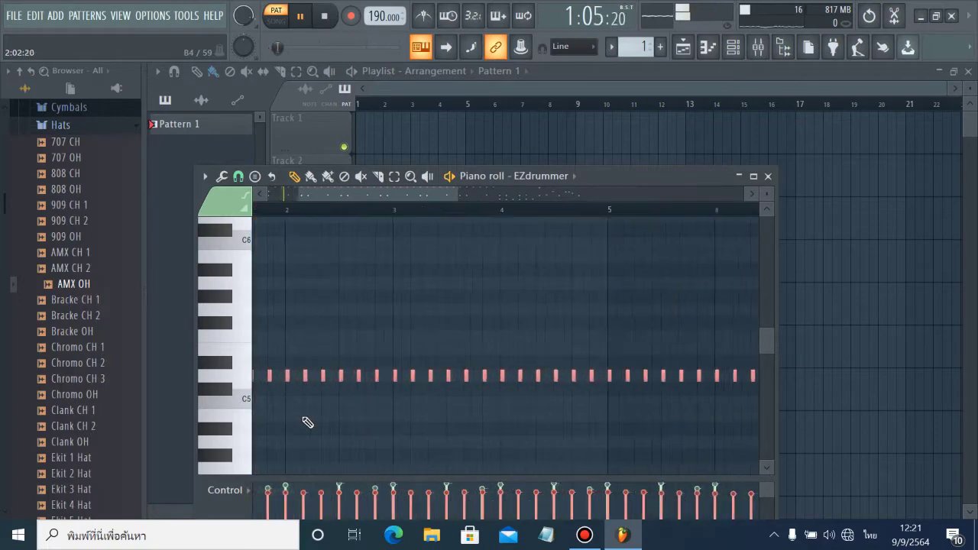
click(374, 300)
scroll(368, 309, down, 4)
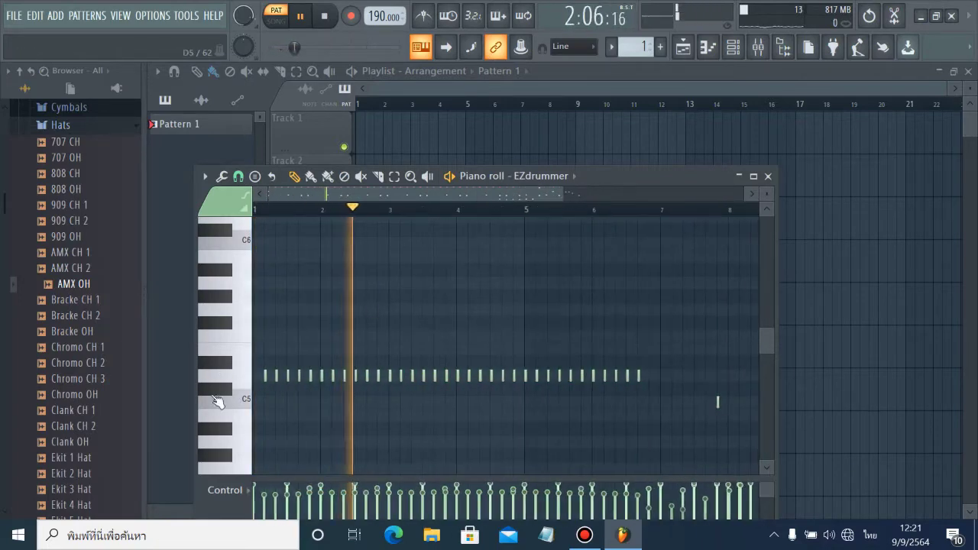
scroll(370, 310, down, 2)
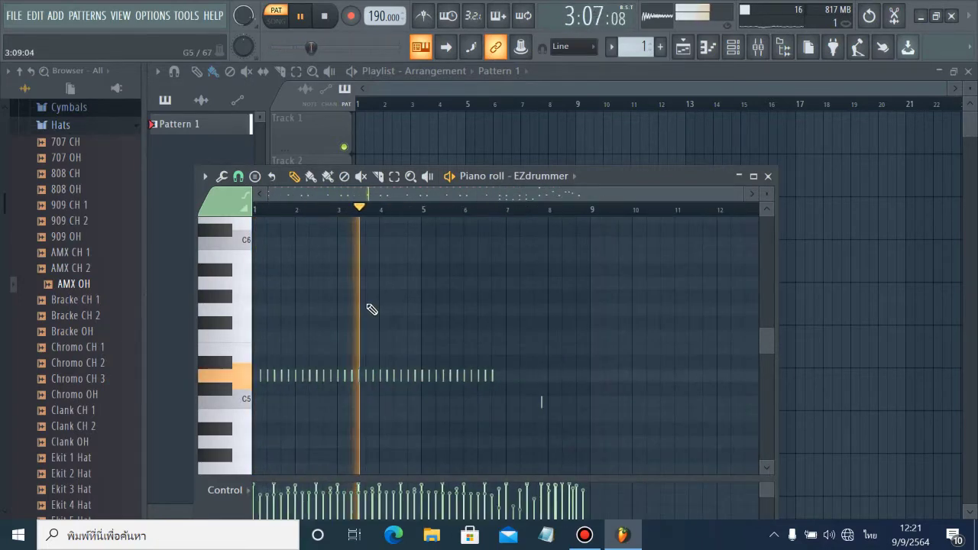
scroll(338, 381, up, 2)
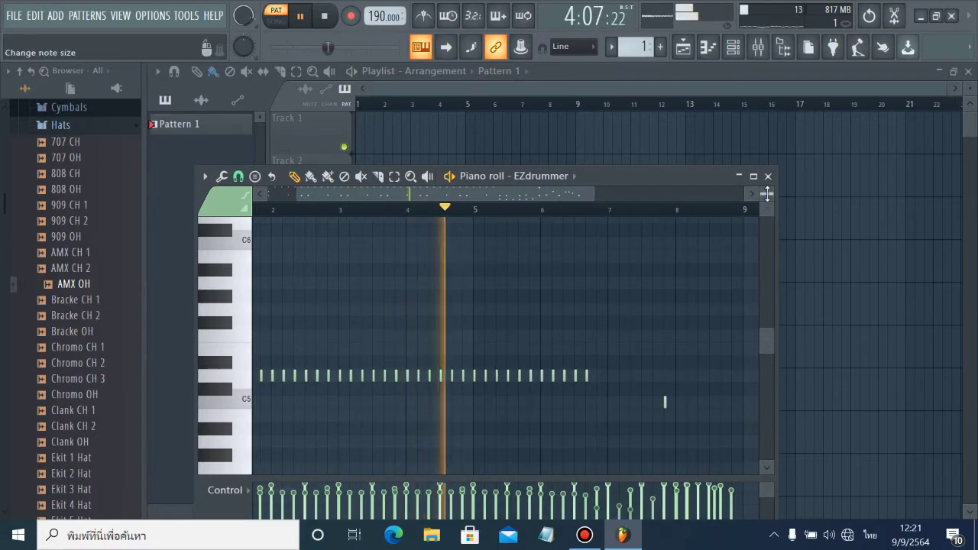
drag(766, 194, 767, 201)
scroll(364, 354, down, 2)
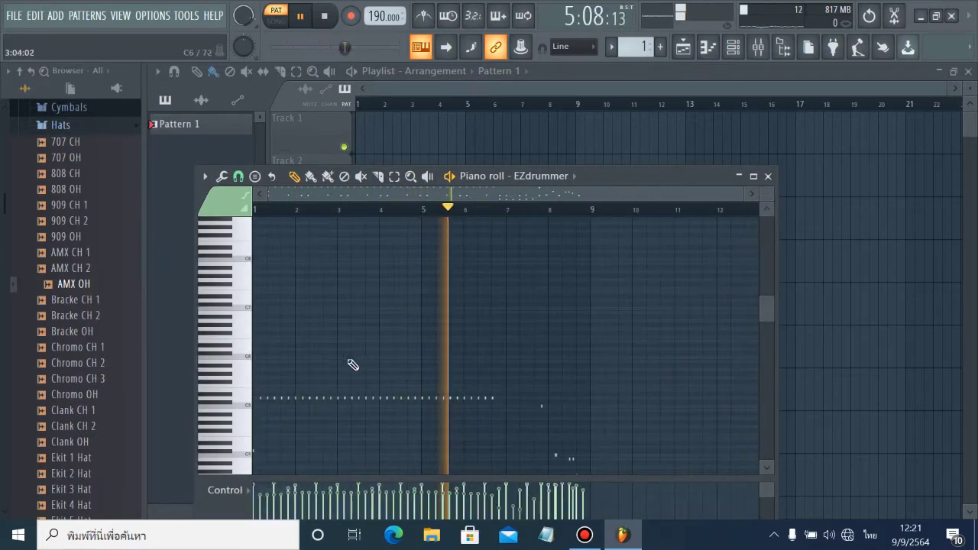
scroll(280, 332, up, 5)
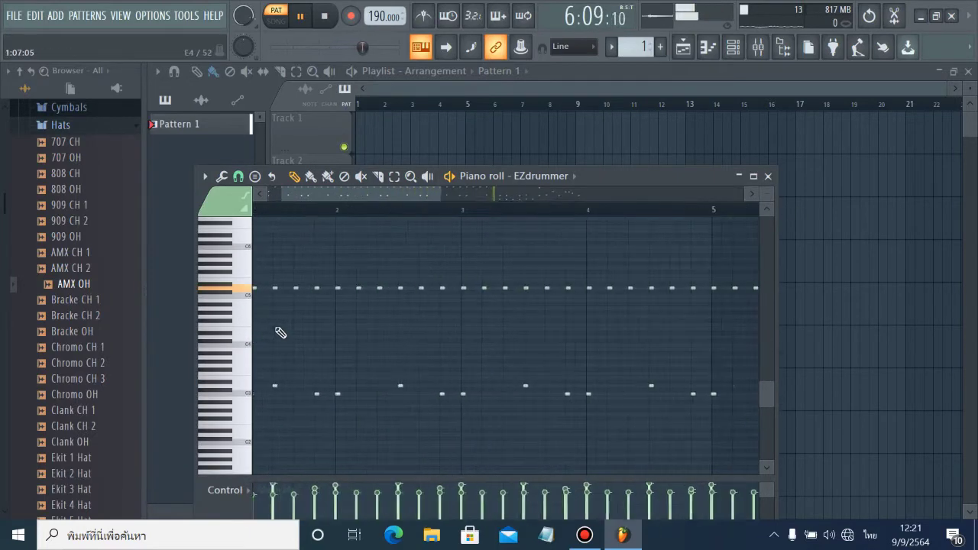
drag(309, 198, 233, 199)
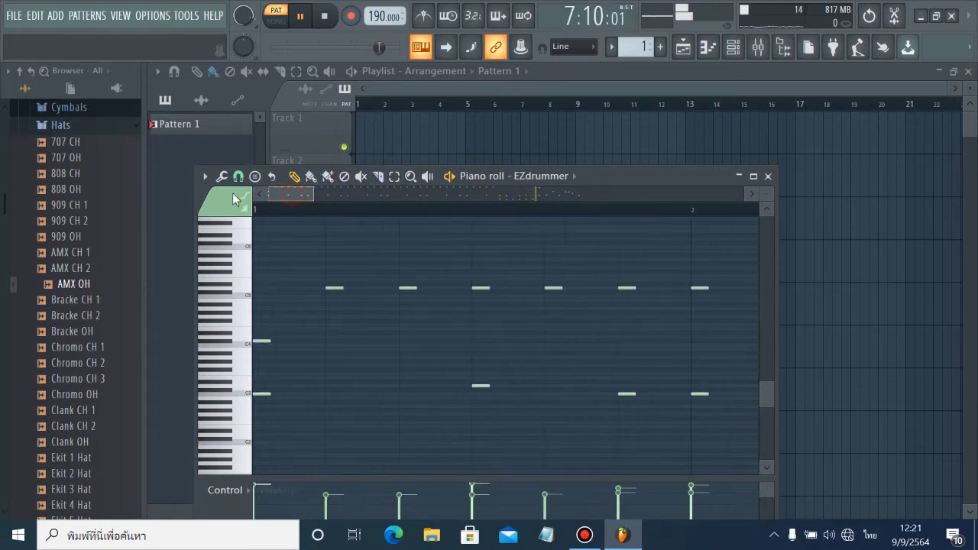
scroll(321, 295, down, 2)
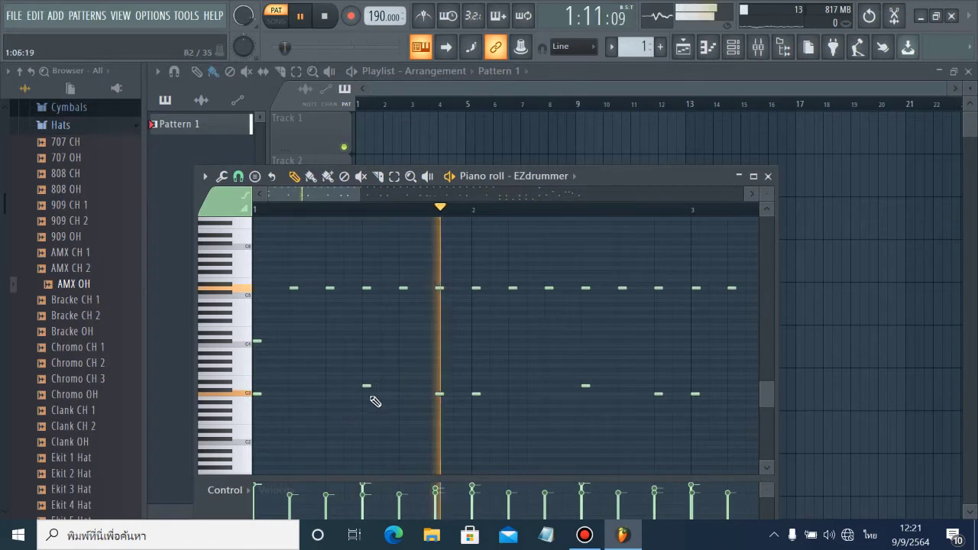
Add extra short D5 hi-hat notes in bars 2 and 1, between the second and third eighth notes, matching the neighbouring note lengths.
click(527, 288)
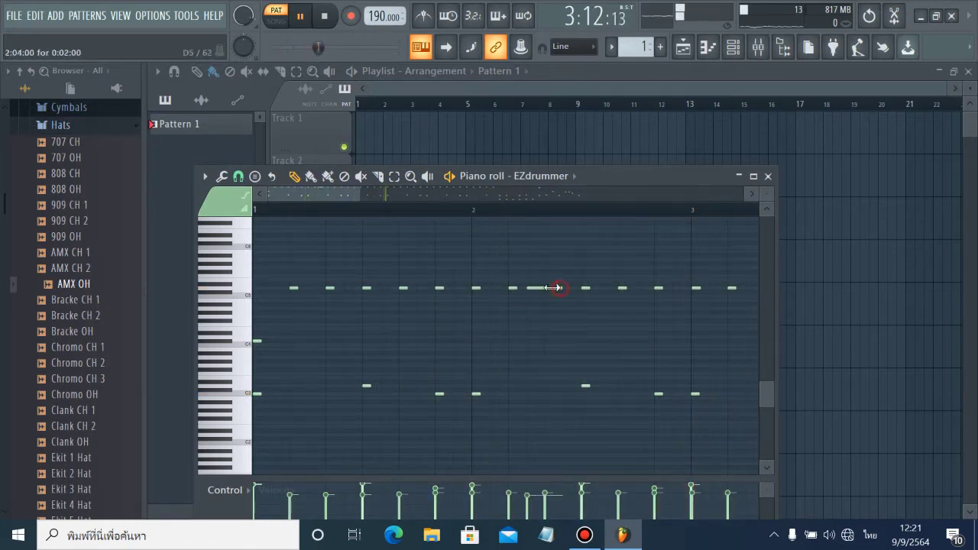
scroll(550, 311, up, 4)
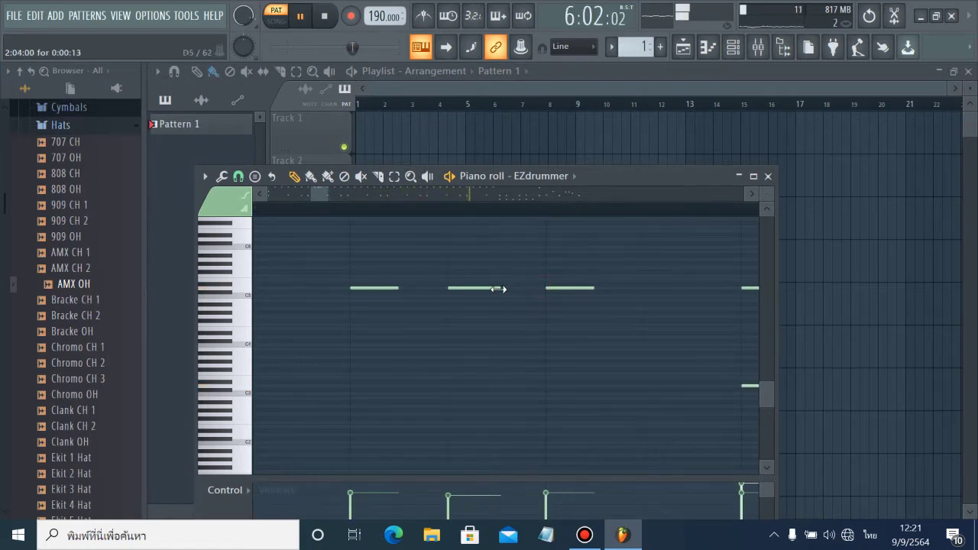
scroll(377, 310, down, 4)
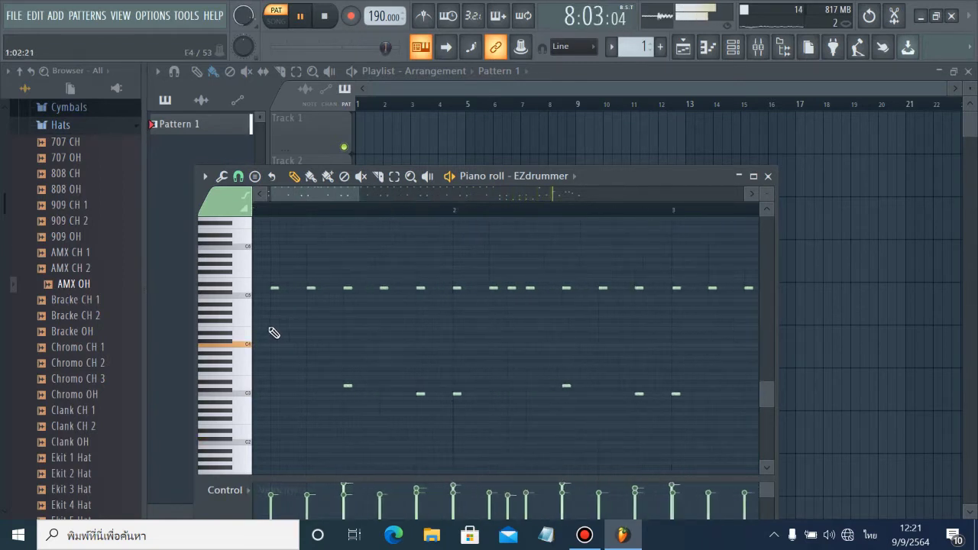
scroll(299, 294, up, 4)
scroll(647, 359, down, 4)
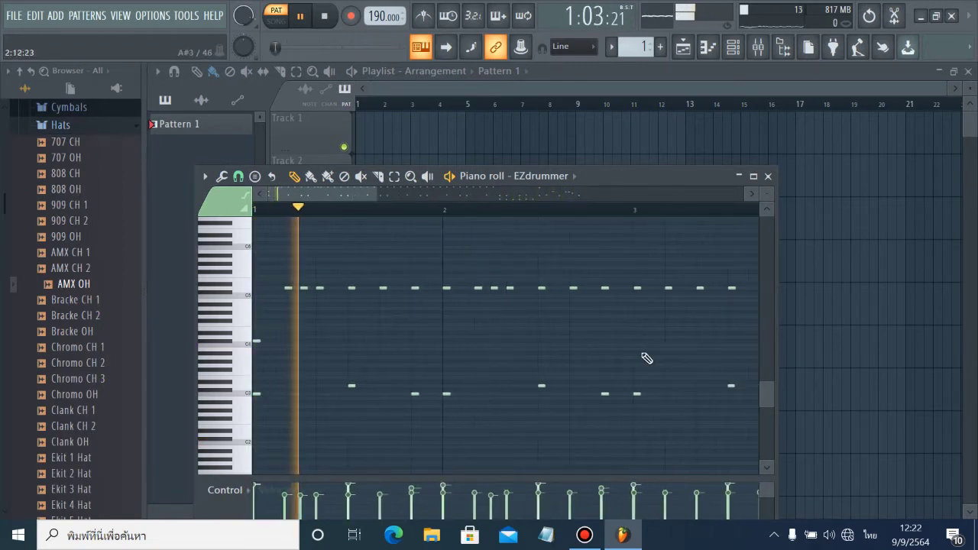
Add the same extra D5 hi-hat note between the second and third eighth notes of bars 3 and 4.
scroll(677, 357, up, 4)
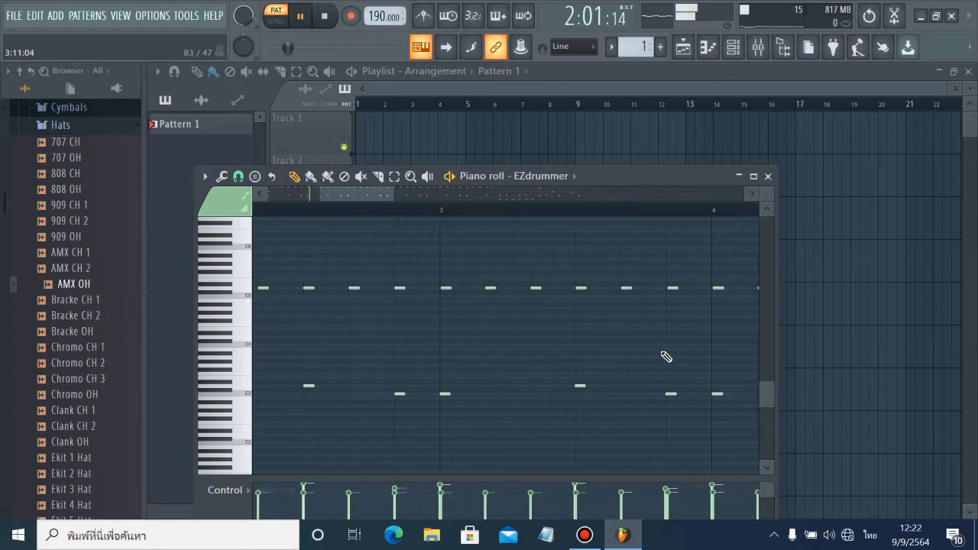
click(509, 288)
scroll(638, 334, down, 4)
scroll(724, 344, up, 3)
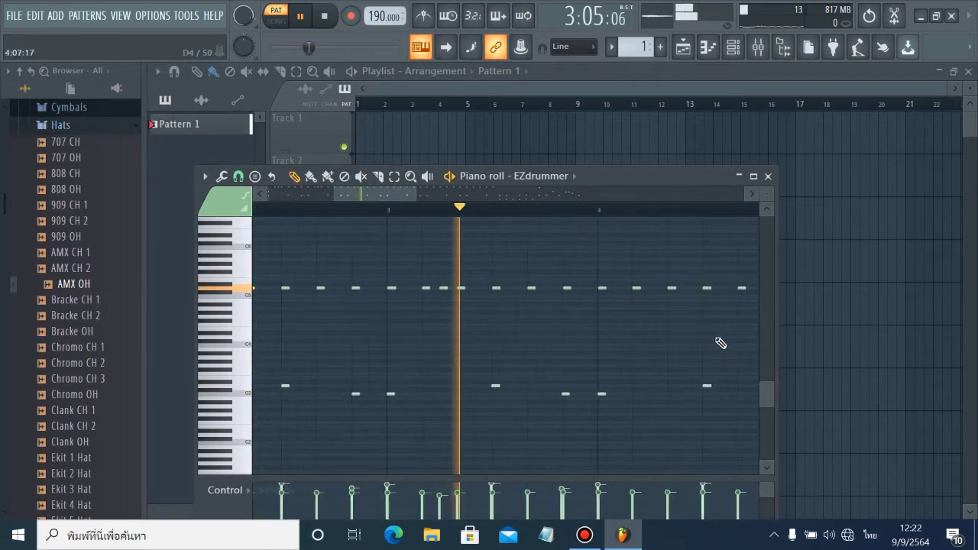
scroll(688, 343, up, 2)
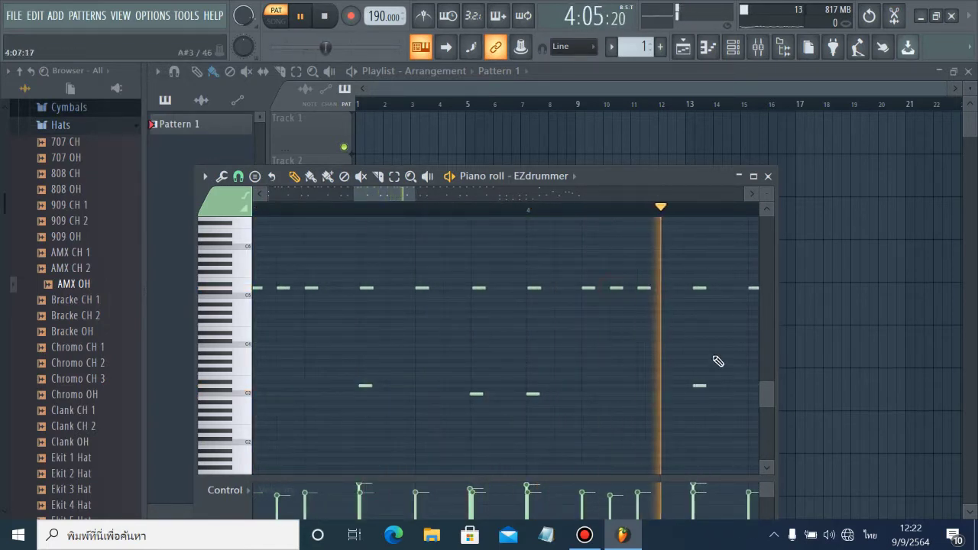
Add extra D5 hi-hat notes between the second and third eighth notes of bars 5 and 6, then close the piano roll.
drag(408, 201, 458, 214)
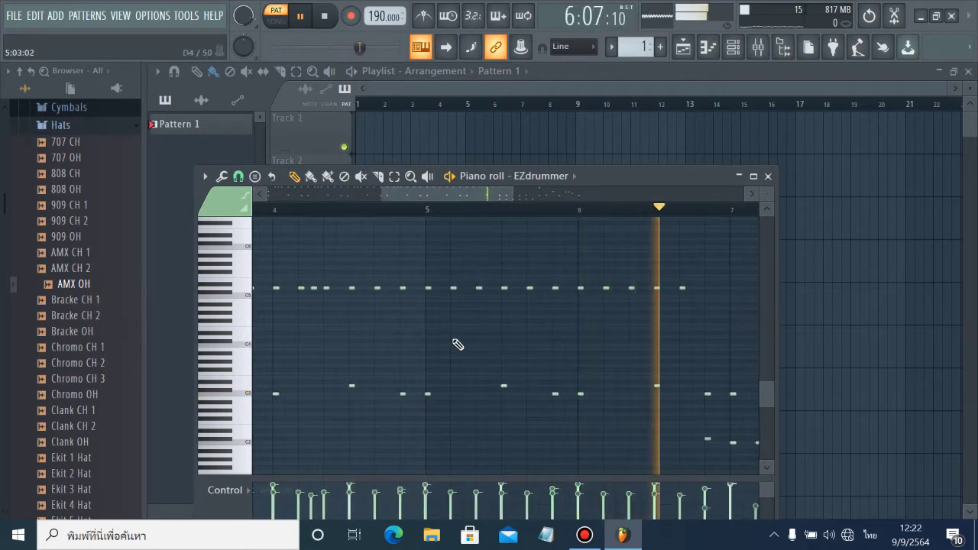
click(465, 288)
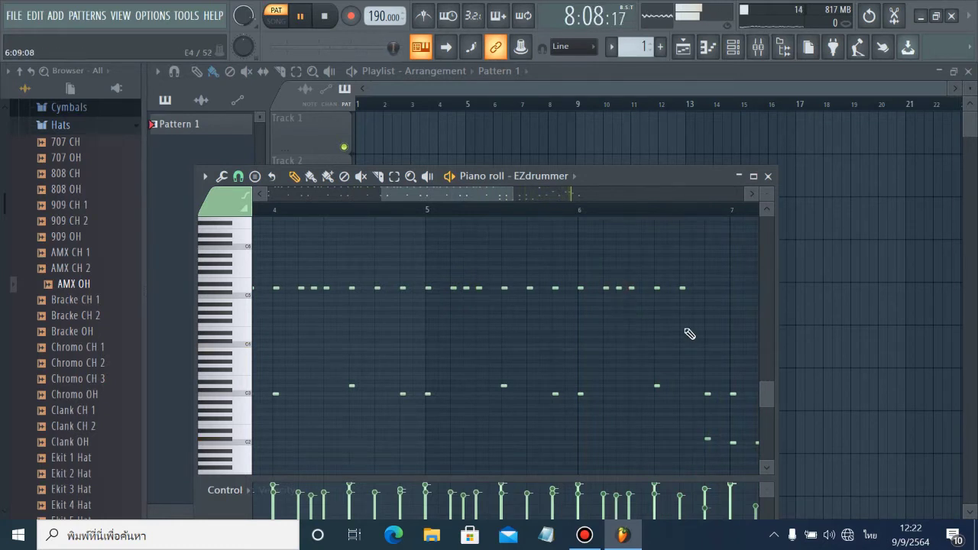
scroll(690, 334, down, 3)
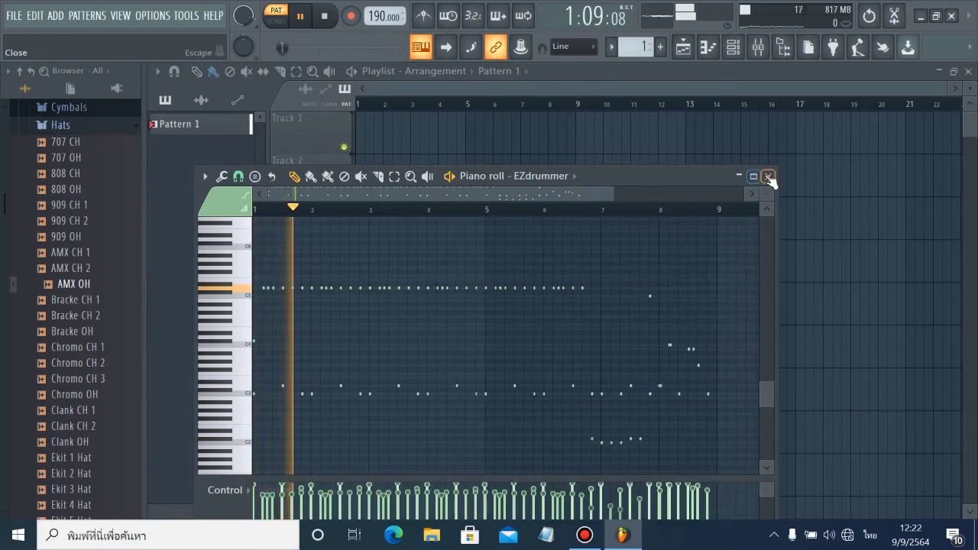
click(768, 177)
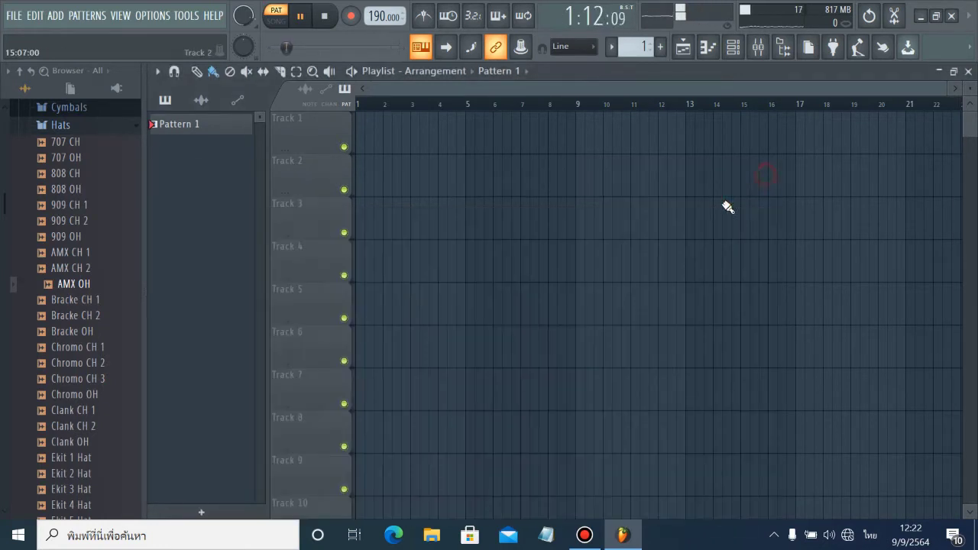
Place Pattern 1 at the start of Track 1 in the playlist, play it in Song mode, and pause.
click(362, 131)
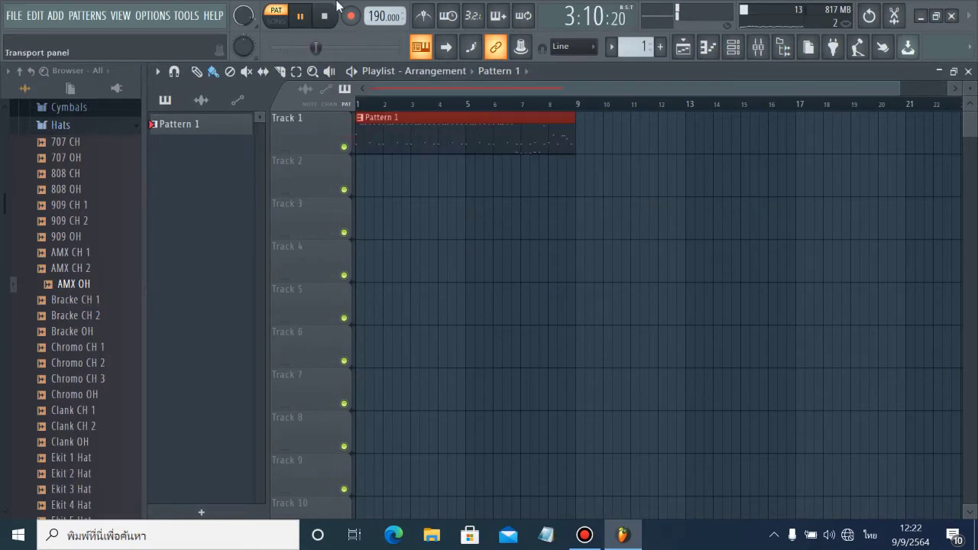
click(297, 18)
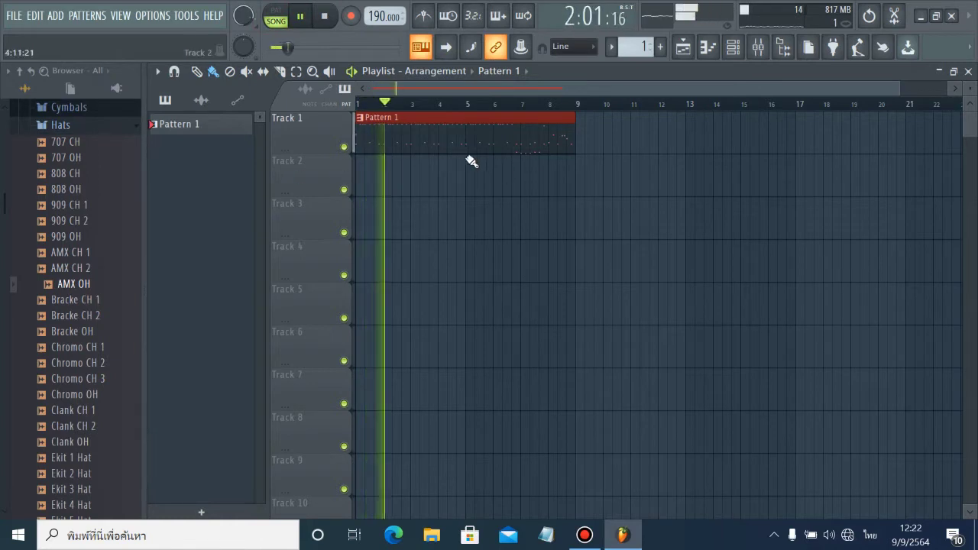
click(303, 18)
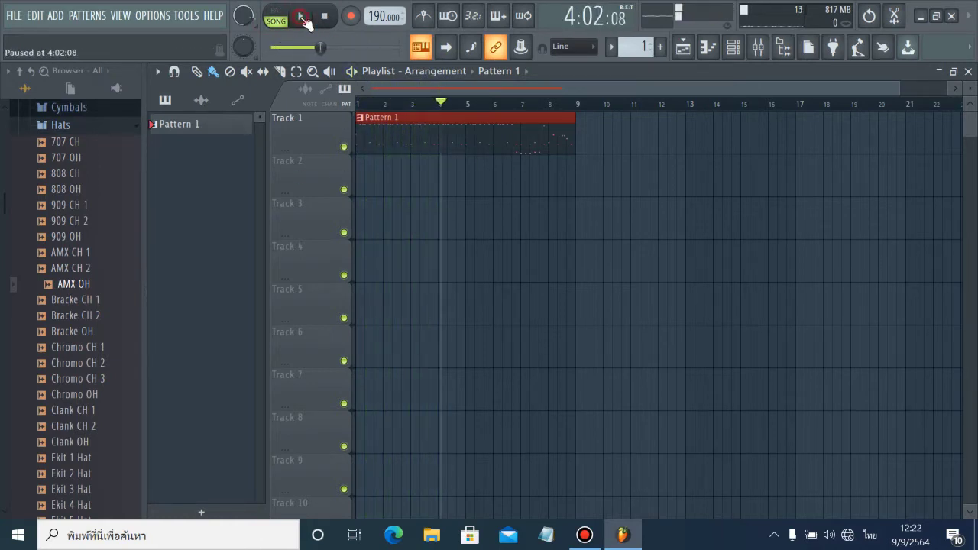
Add a new Kontakt instrument channel to the channel rack.
click(732, 48)
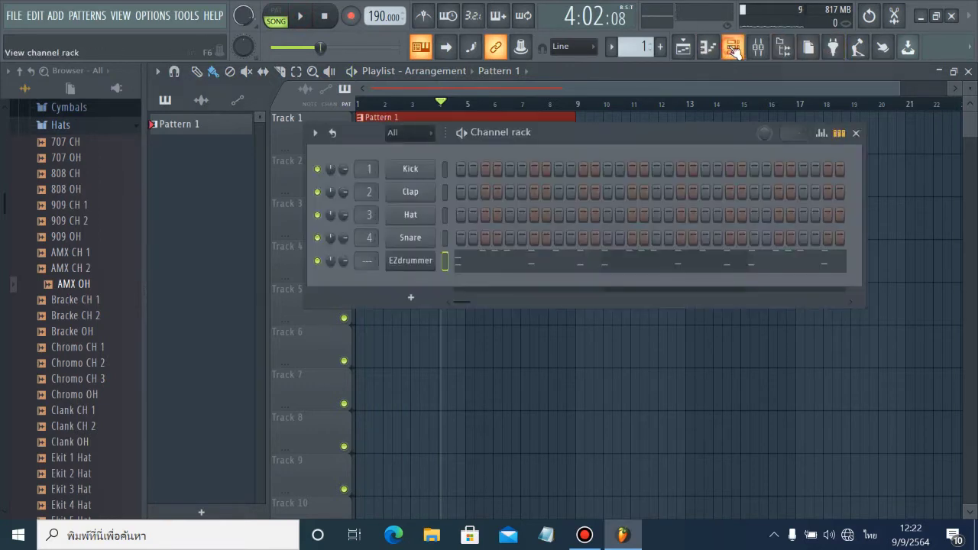
click(412, 299)
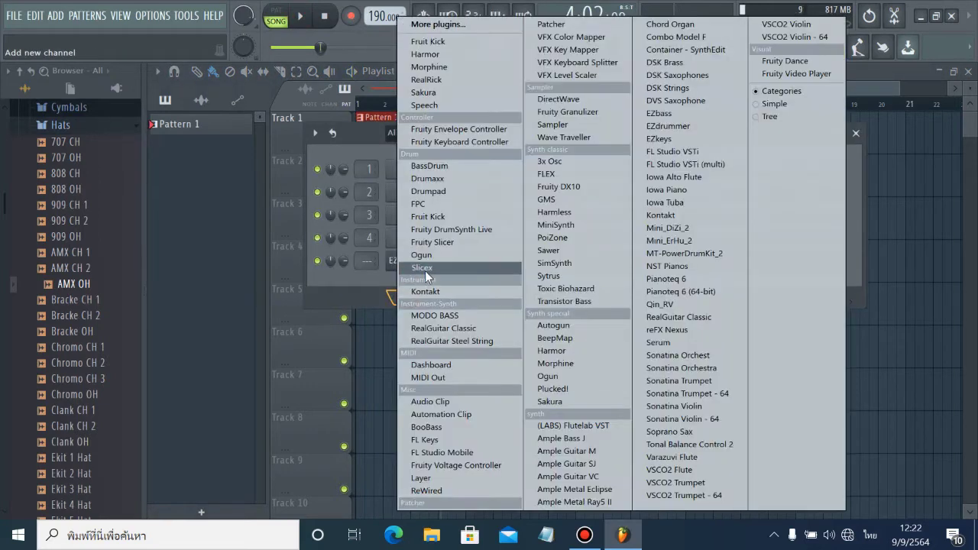
click(428, 294)
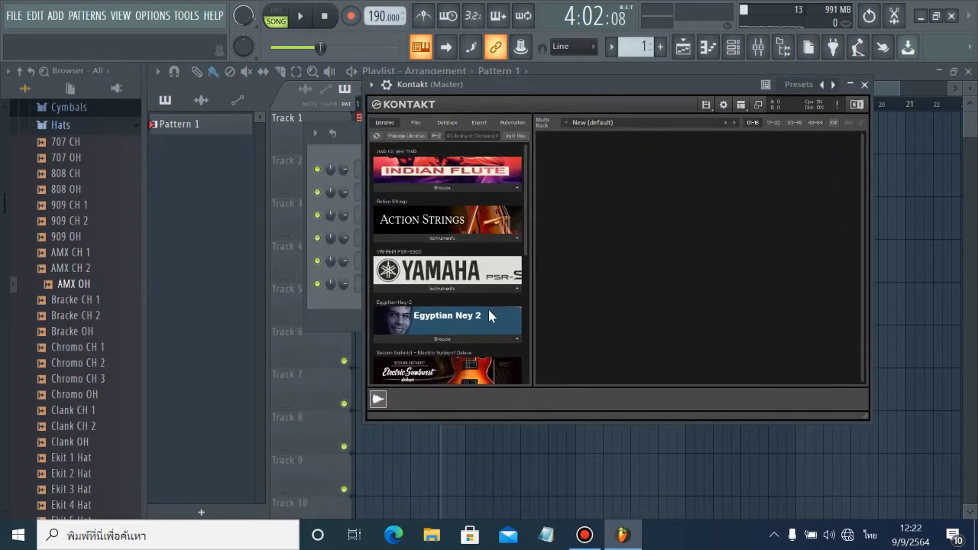
Load 001-ConcertGuitar (S.Art!).nki from the 05-Guitars1 folder of the Yamaha Tyros2 library.
scroll(489, 310, down, 5)
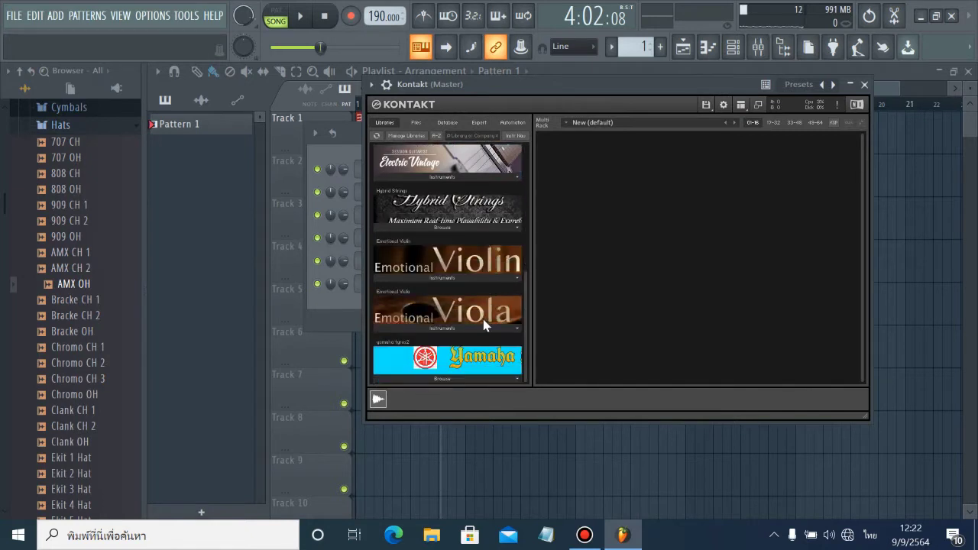
click(452, 380)
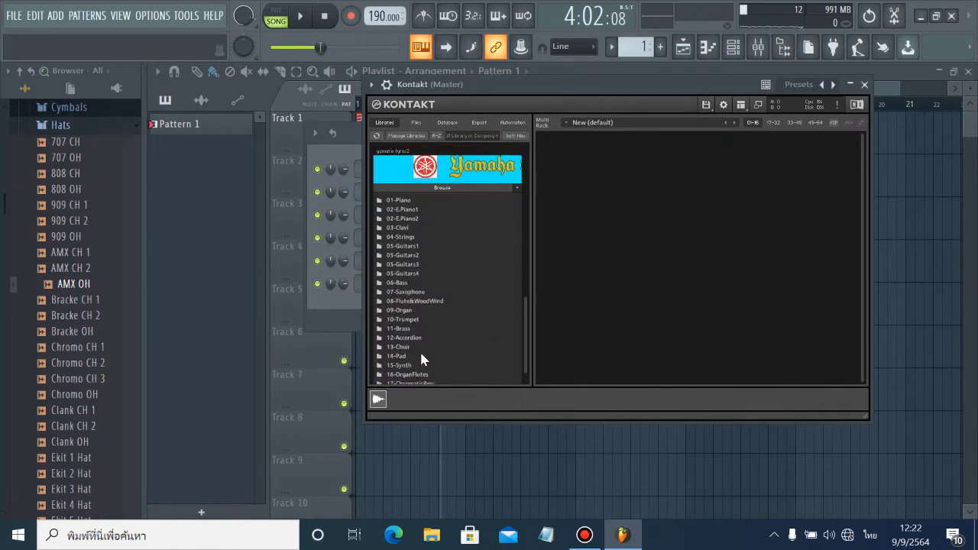
double_click(405, 247)
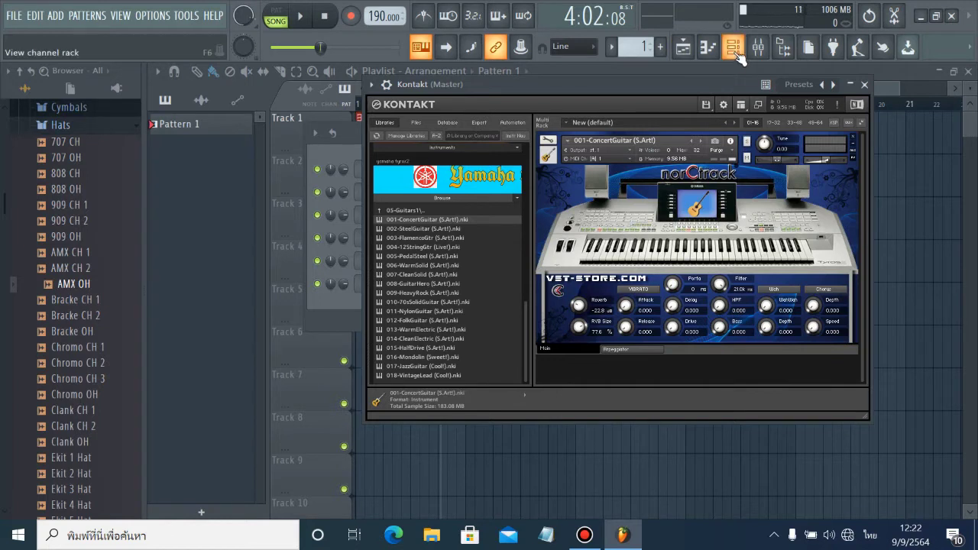
Create Pattern 2 with its default name and open the piano roll for the Kontakt channel.
click(663, 47)
click(678, 63)
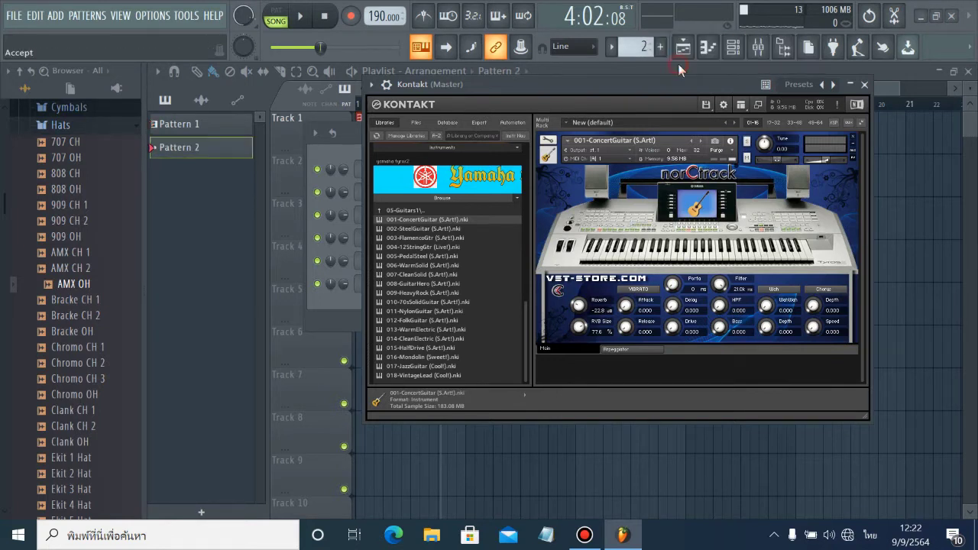
click(709, 50)
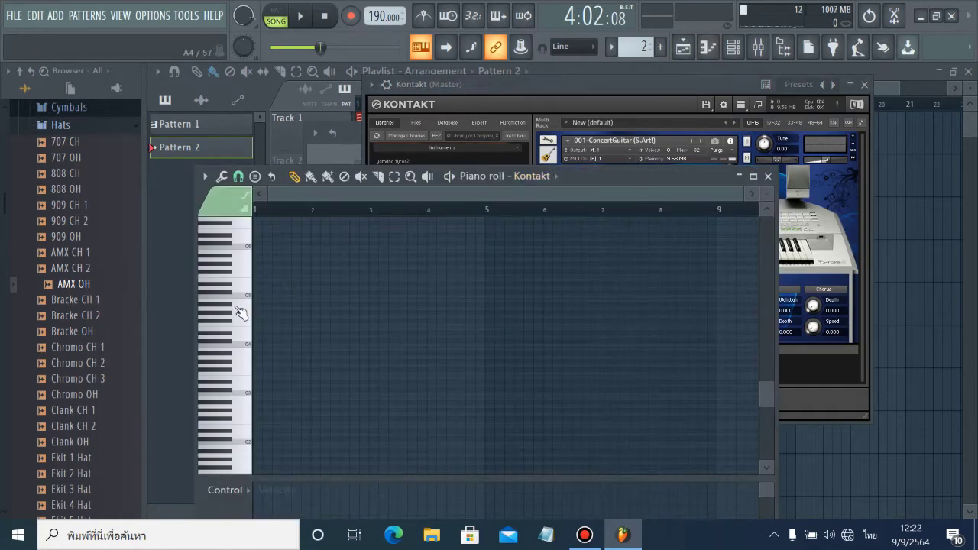
Place a C4 note at the start of bar 1, resize it to fill the bar with snapping off, and restore Line snap.
scroll(241, 381, down, 2)
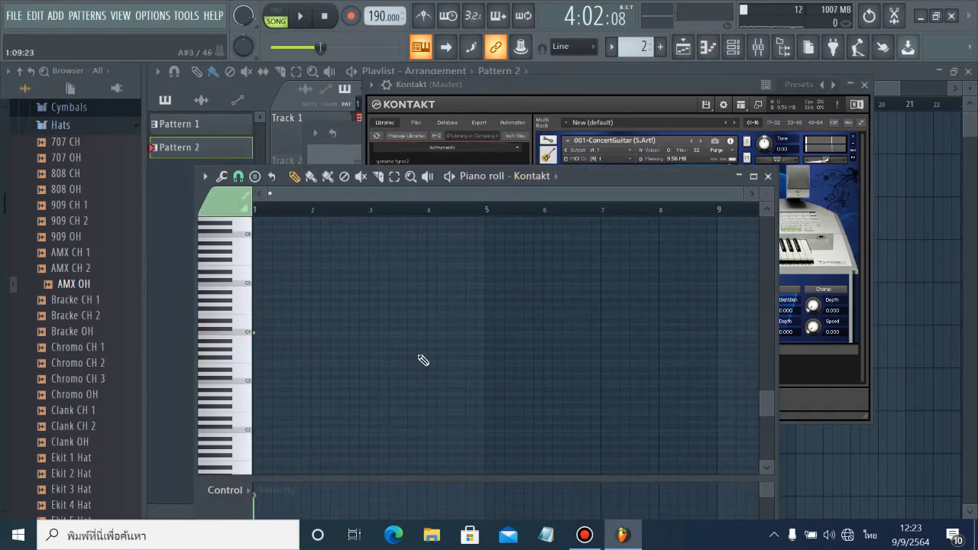
scroll(324, 369, up, 4)
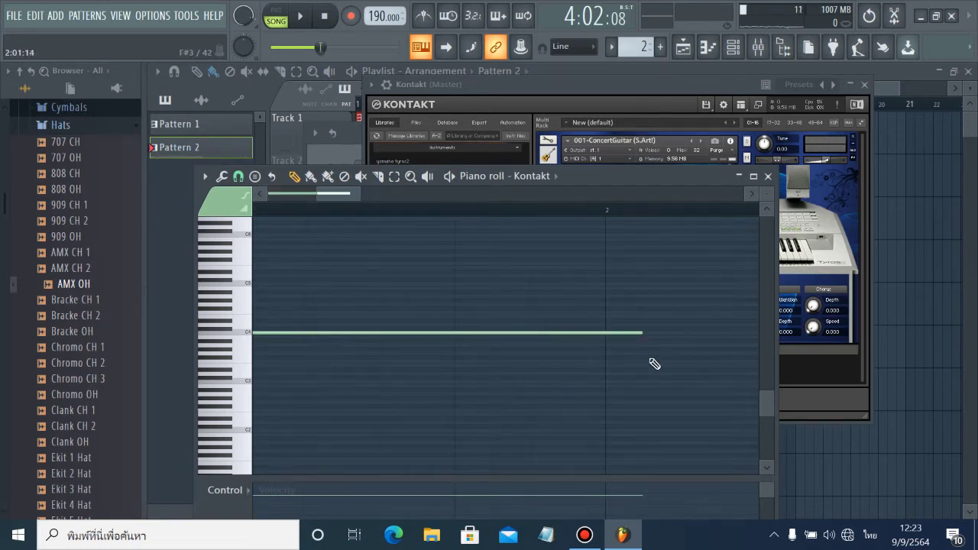
click(238, 178)
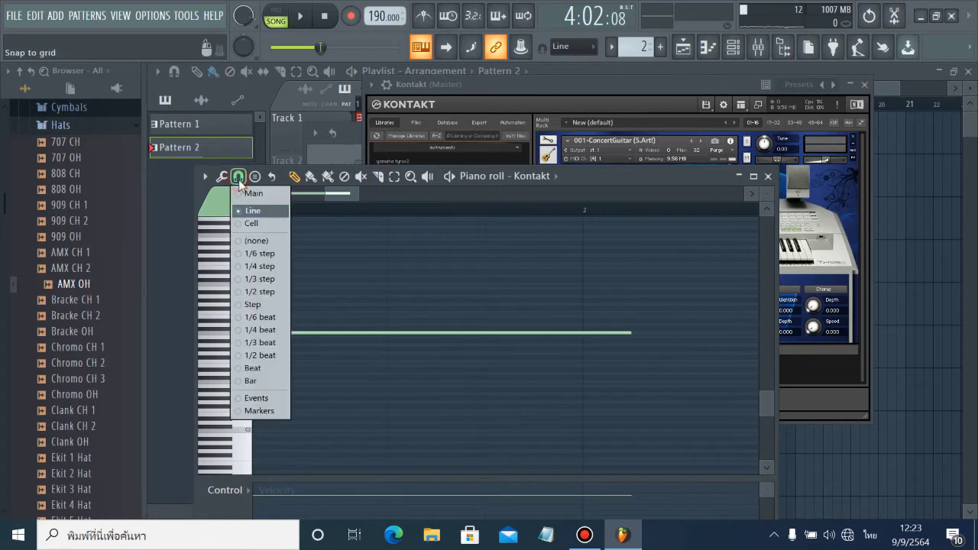
click(251, 243)
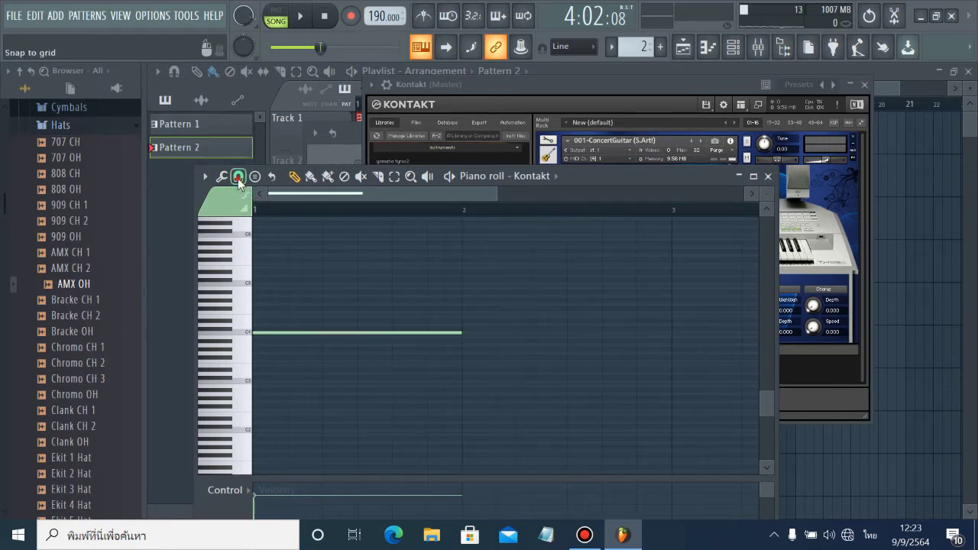
click(238, 178)
click(246, 212)
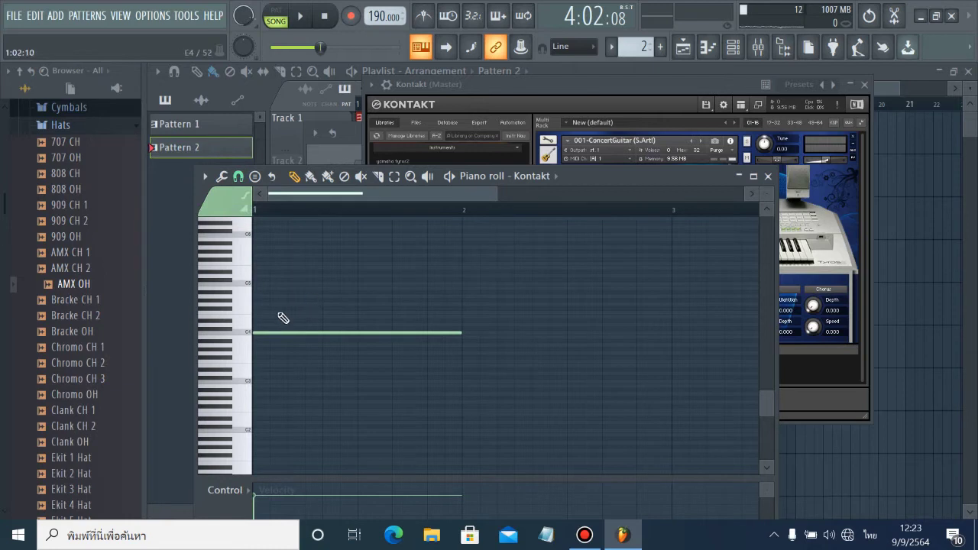
Start pattern playback and add rising E4, G4 and C5 notes on the second, third and fourth eighth notes of bar 1.
click(299, 16)
click(298, 316)
click(337, 304)
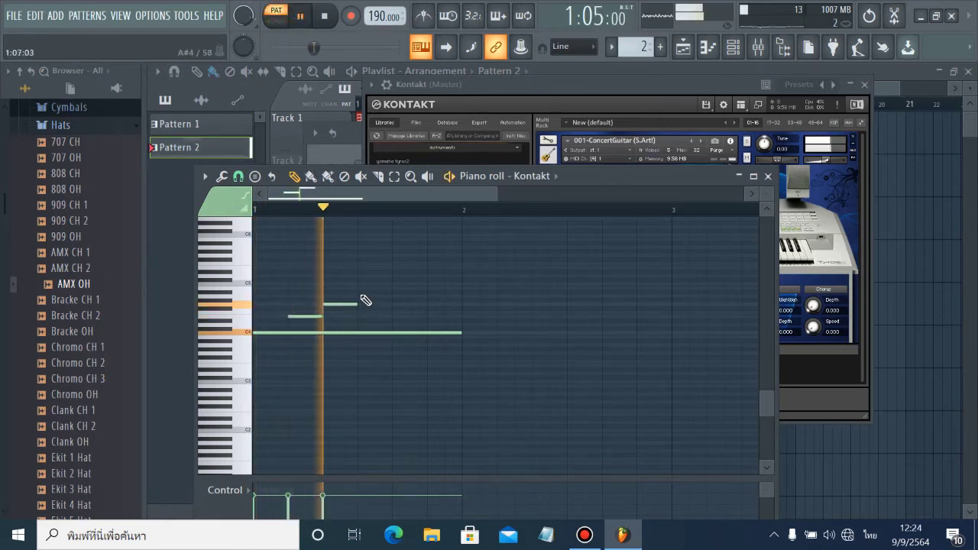
click(359, 288)
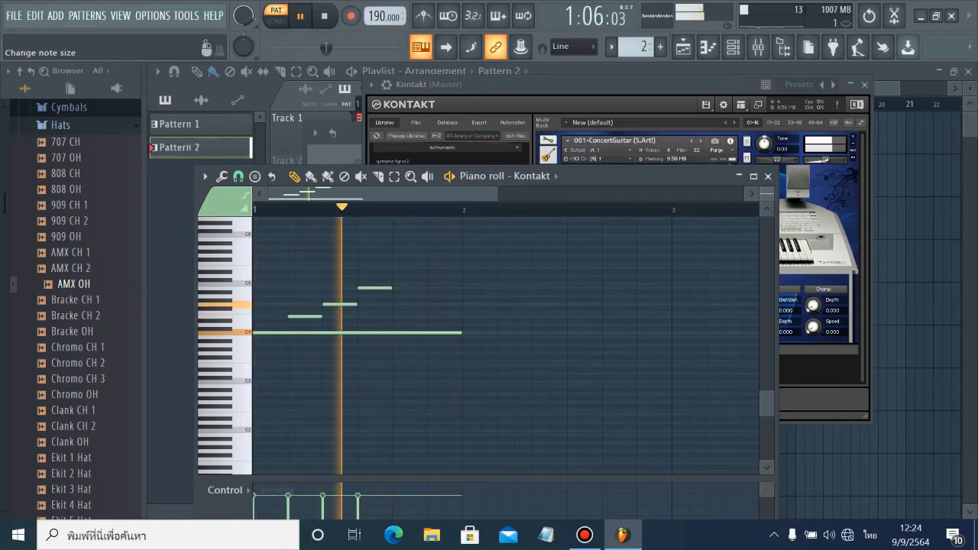
scroll(364, 275, up, 3)
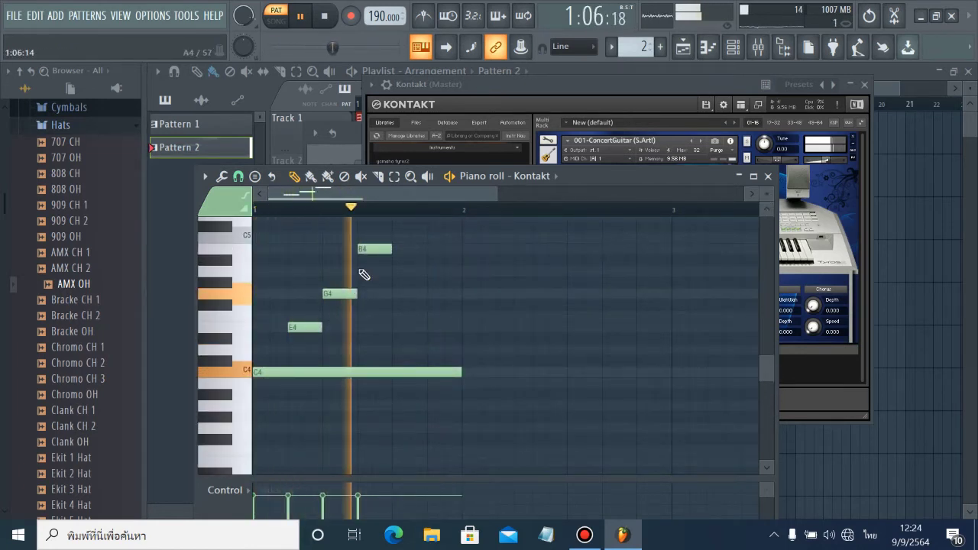
drag(371, 249, 373, 237)
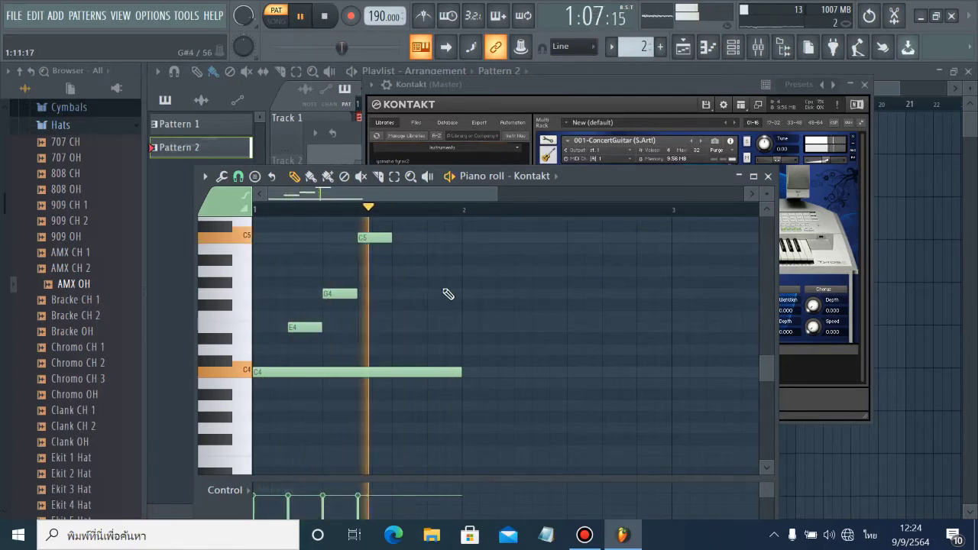
Complete the bar 1 arpeggio with descending G4 and E4 notes on the fifth and sixth eighth notes.
scroll(450, 294, up, 2)
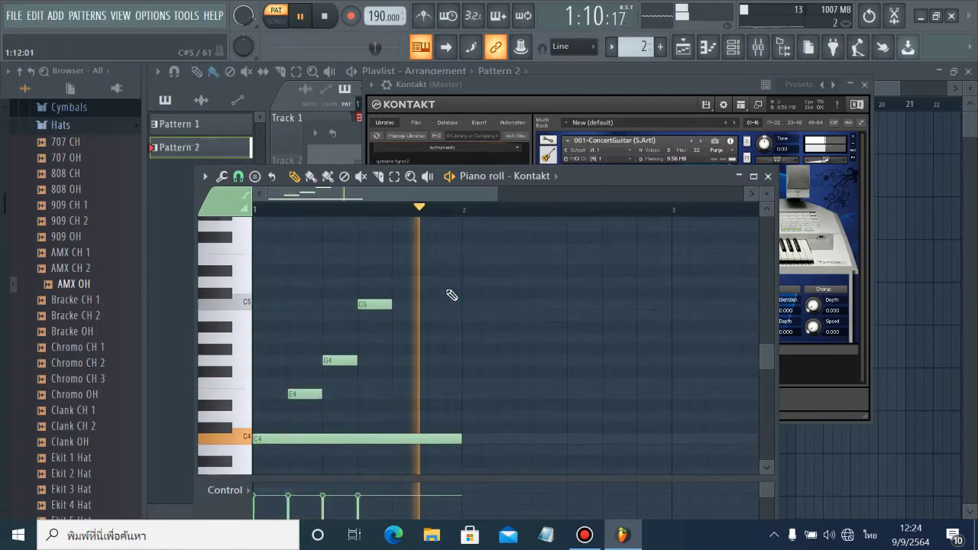
click(396, 361)
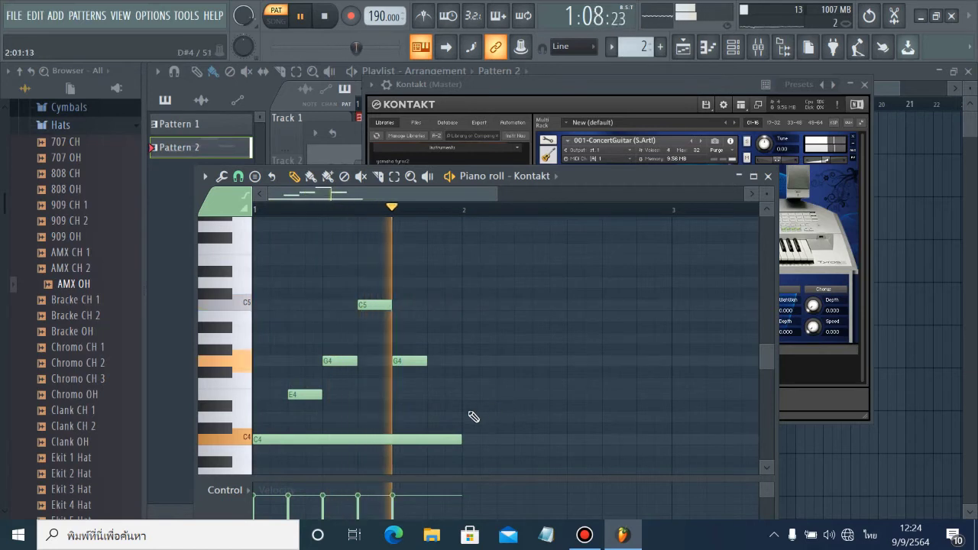
click(430, 395)
Select all the arpeggio notes in bar 1 and duplicate them into bar 2.
scroll(500, 403, down, 2)
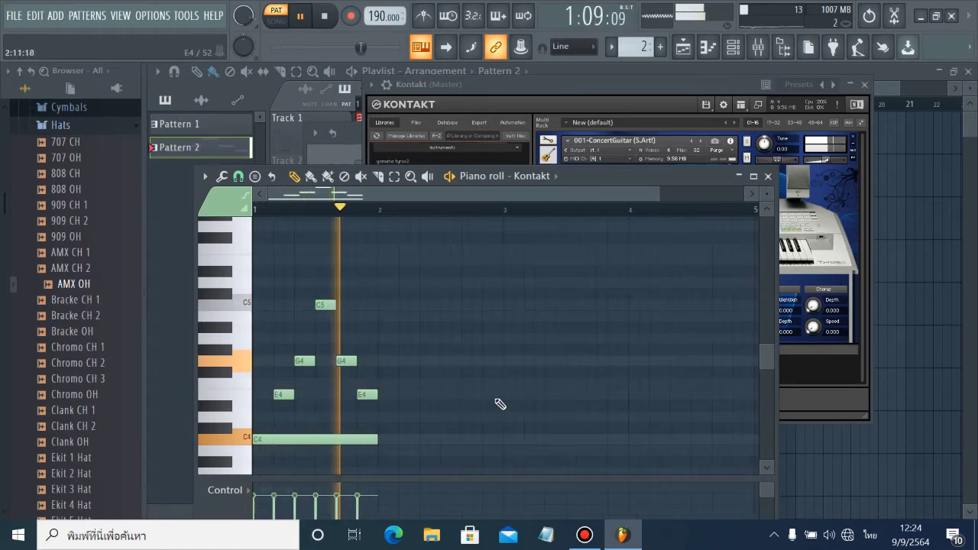
drag(402, 466, 296, 303)
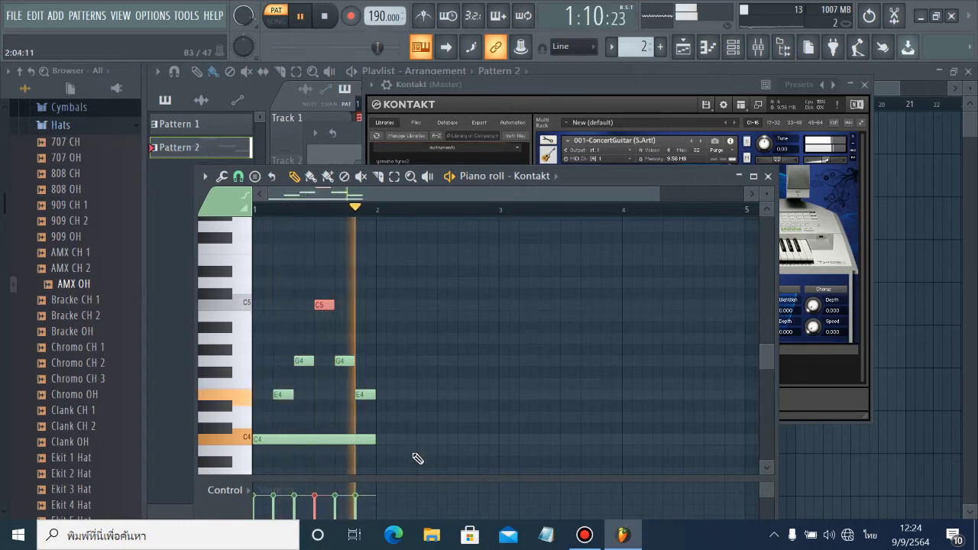
drag(413, 441, 257, 278)
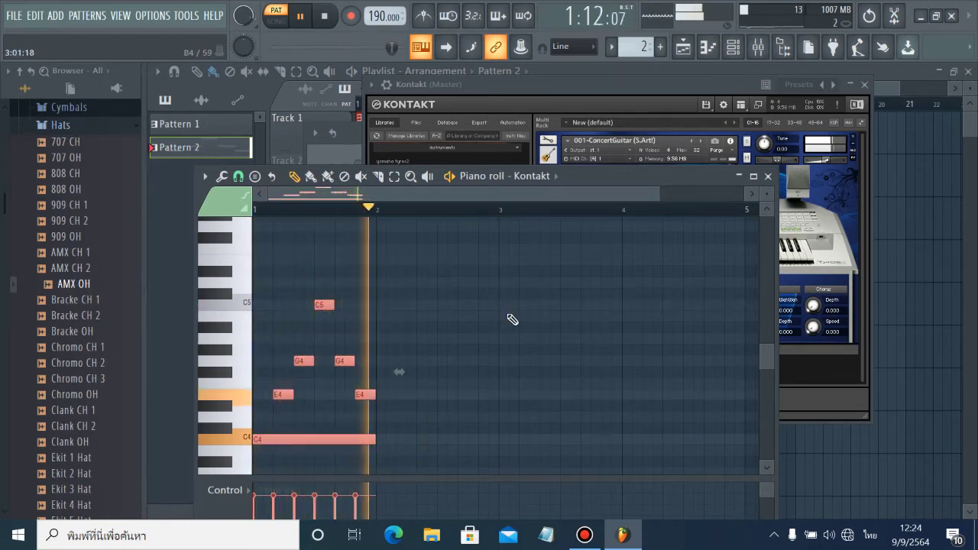
key(ctrl+b)
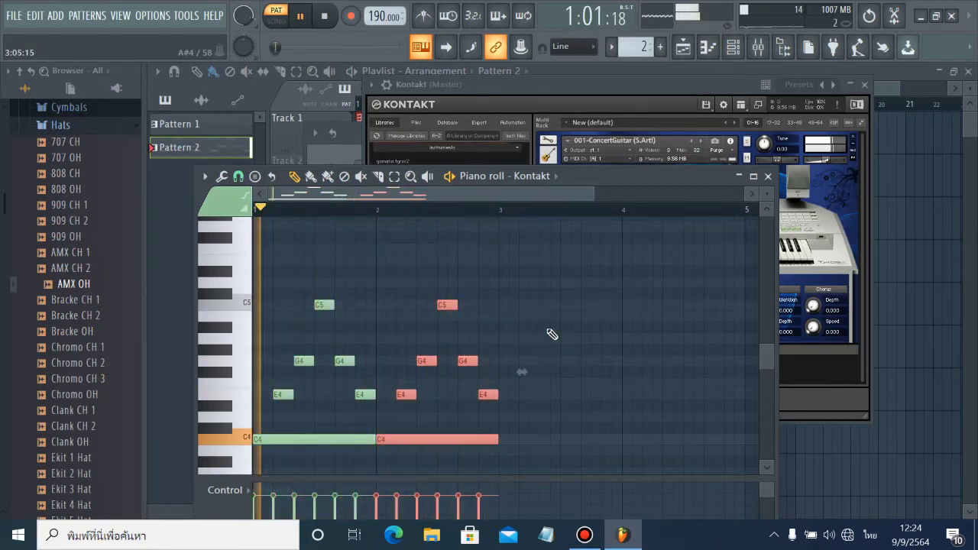
Duplicate the bar 1–2 notes into bars 3 and 4 and transpose the copy up two semitones so its bass is D4.
drag(537, 464, 264, 292)
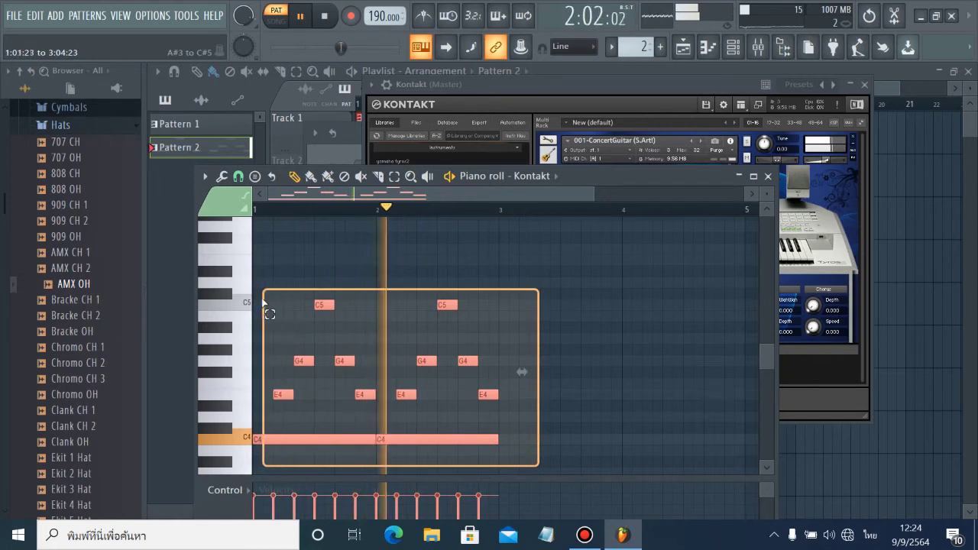
key(ctrl+b)
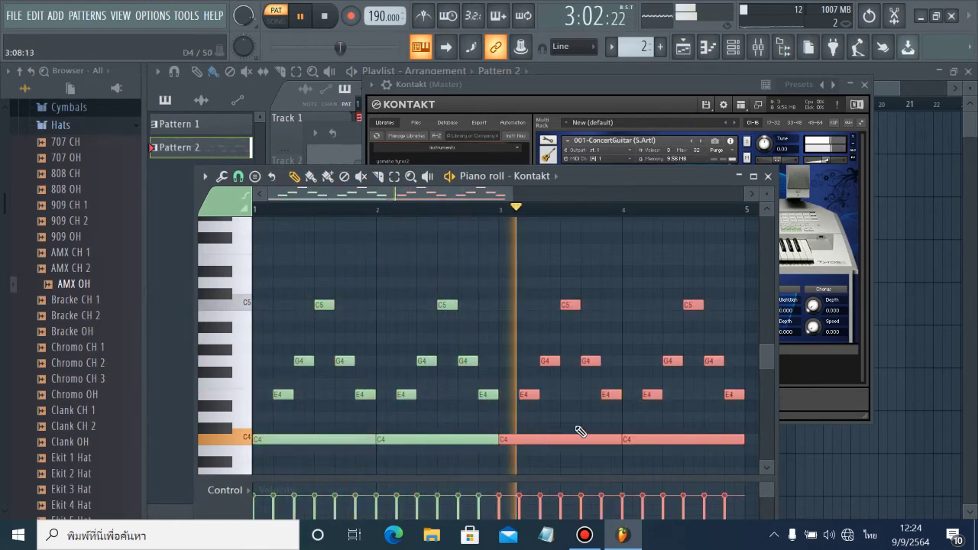
drag(581, 432, 570, 415)
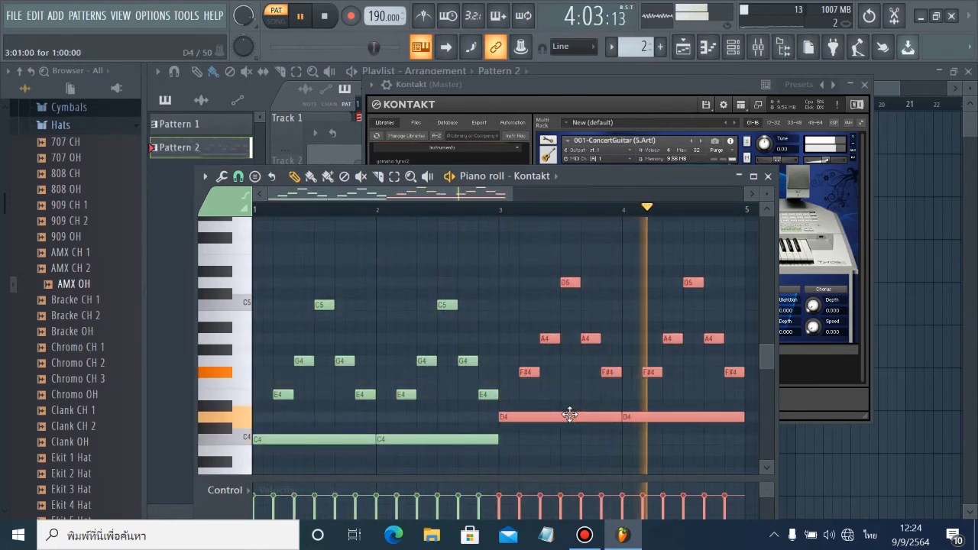
Move the last copied two-bar phrase to bars 7 and 8 with its bass note on F4.
scroll(564, 397, down, 1)
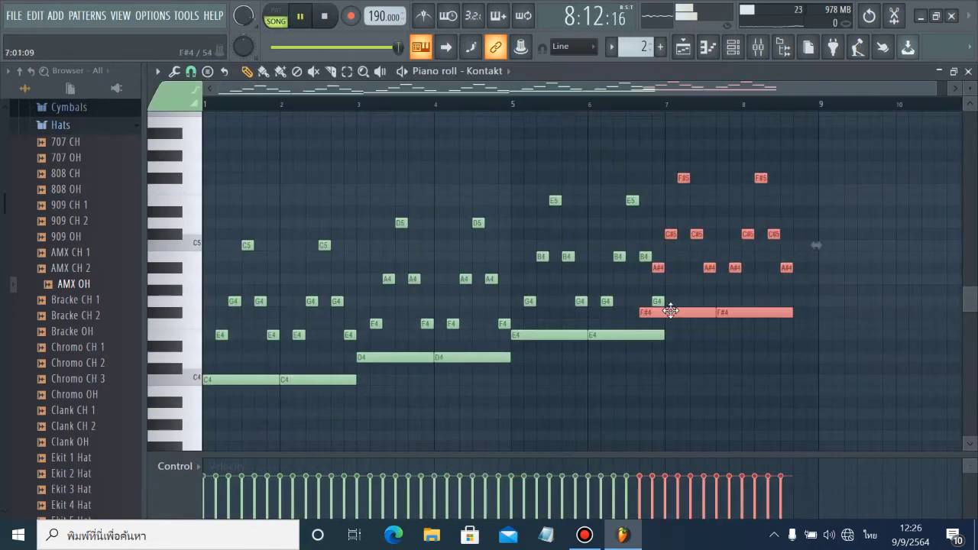
drag(668, 310, 694, 327)
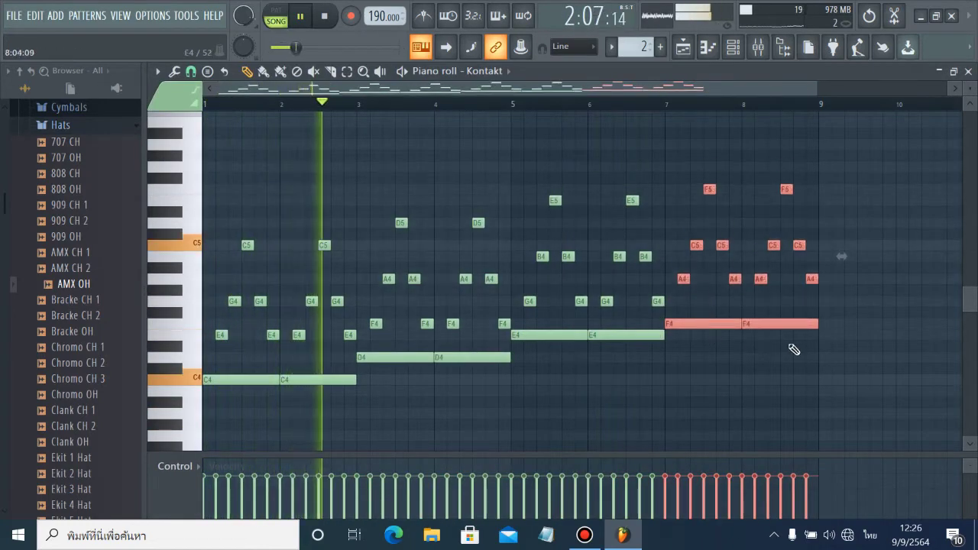
scroll(846, 354, down, 1)
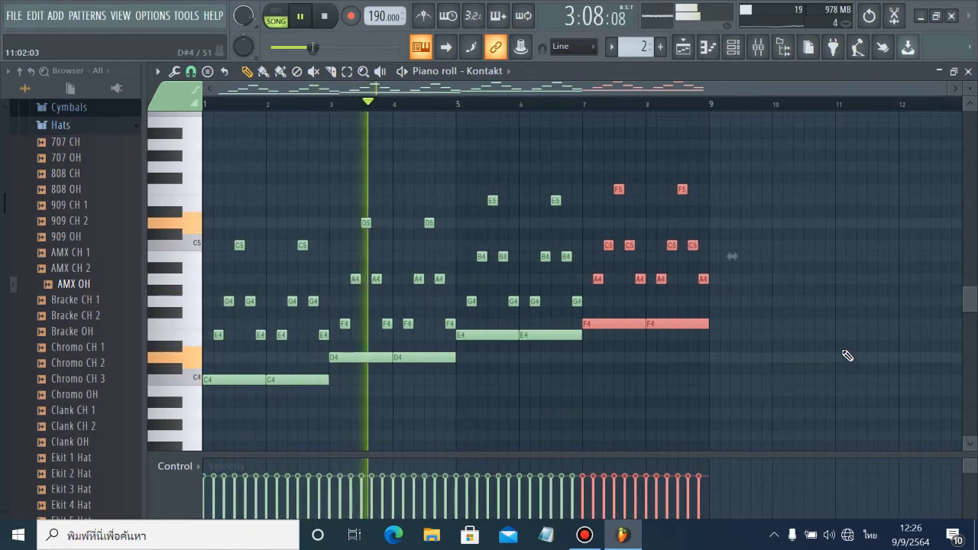
Close the piano roll and channel rack, place Pattern 2 at the start of playlist Track 2, and mute that track.
click(968, 71)
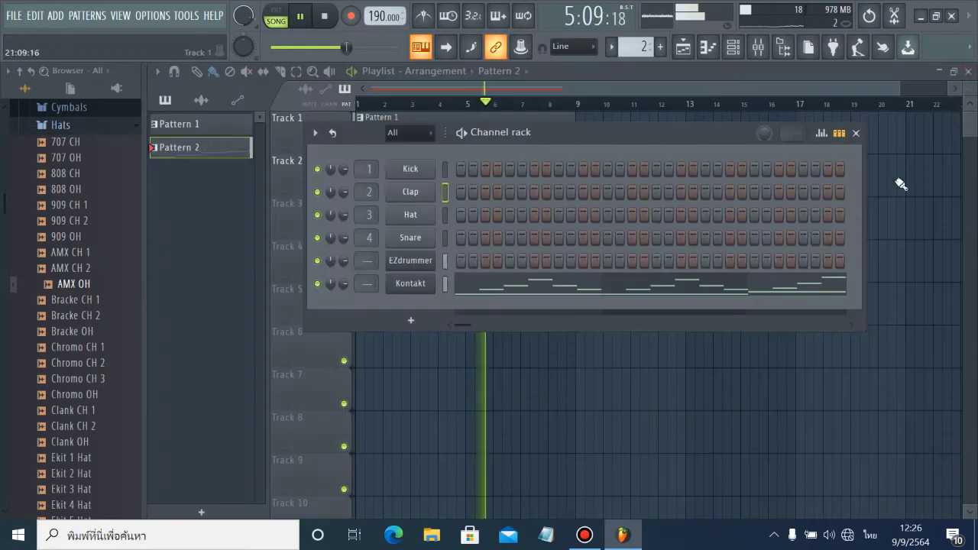
click(856, 133)
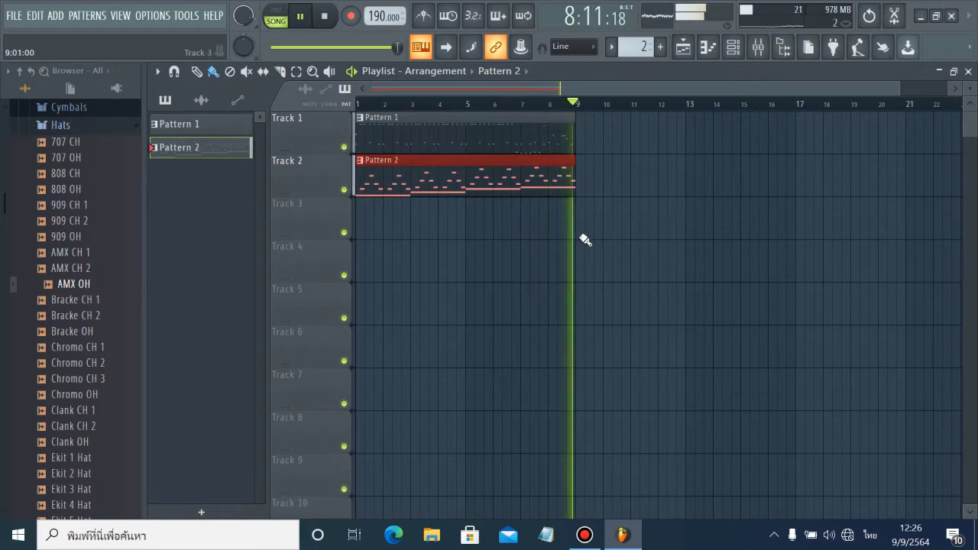
click(344, 191)
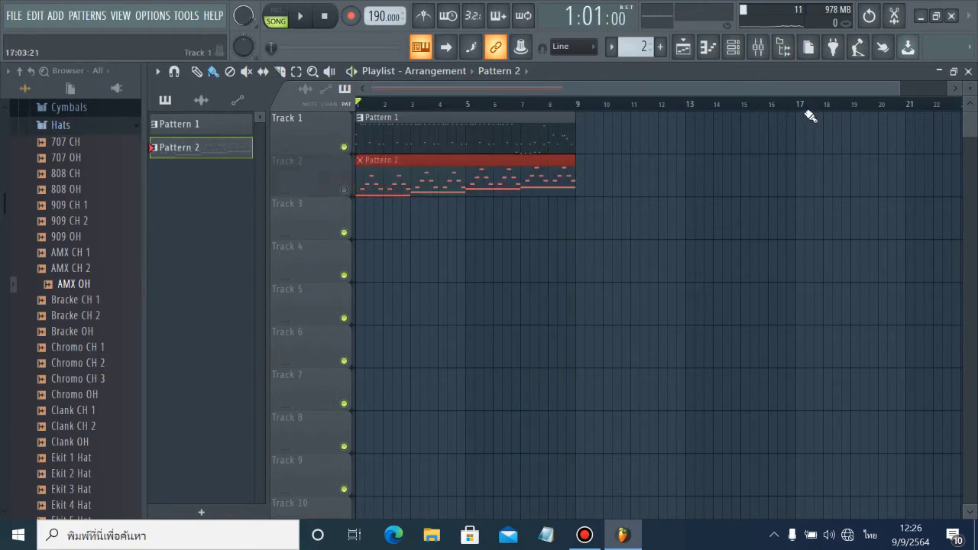
Add an EZbass instrument channel to the channel rack and reposition its window.
click(734, 49)
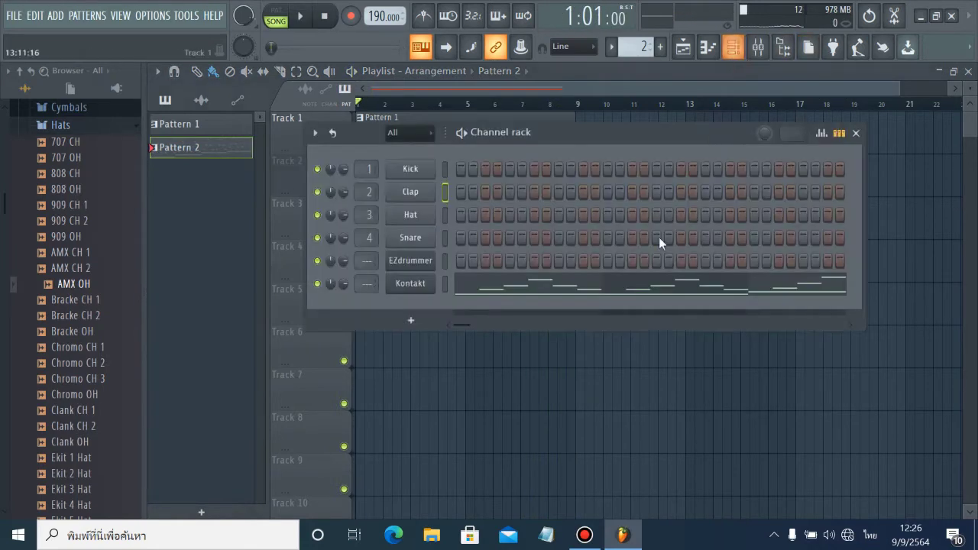
click(411, 321)
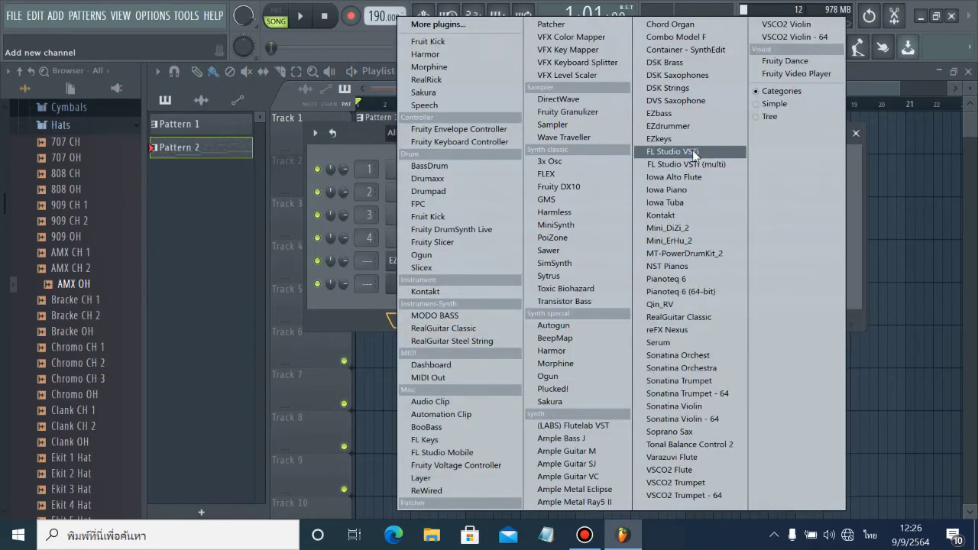
click(662, 114)
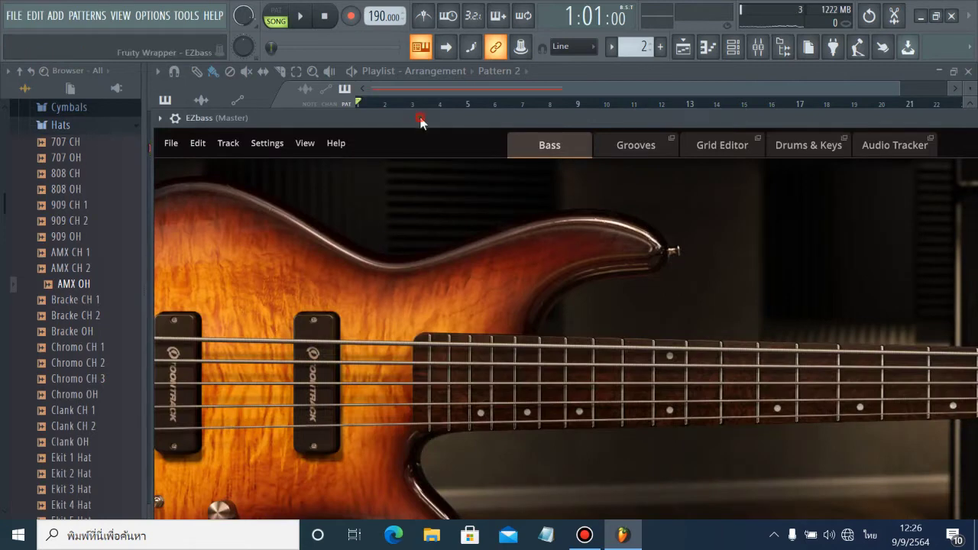
drag(419, 116, 569, 98)
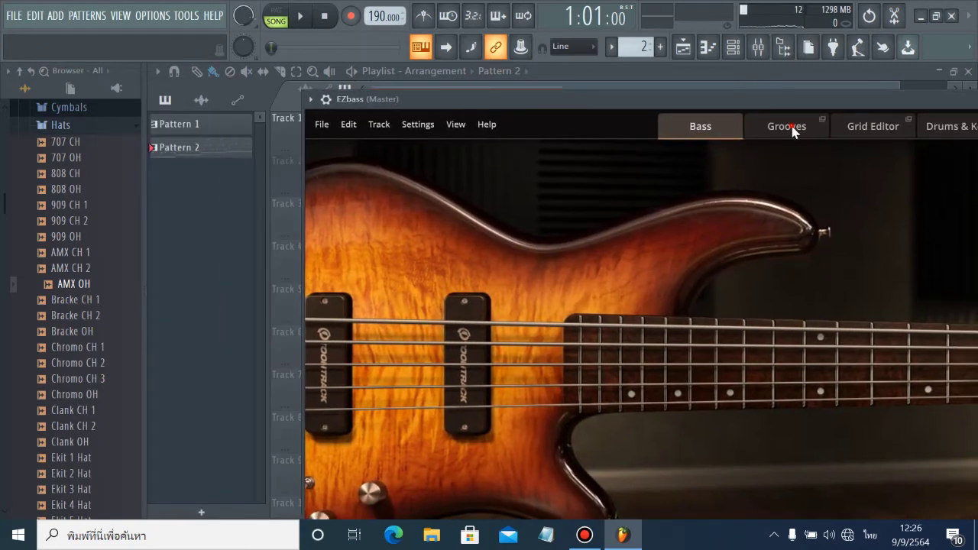
Browse the EZbass grooves library to the Straight 6/8 folder just above Funk and audition the first groove.
click(793, 131)
click(367, 345)
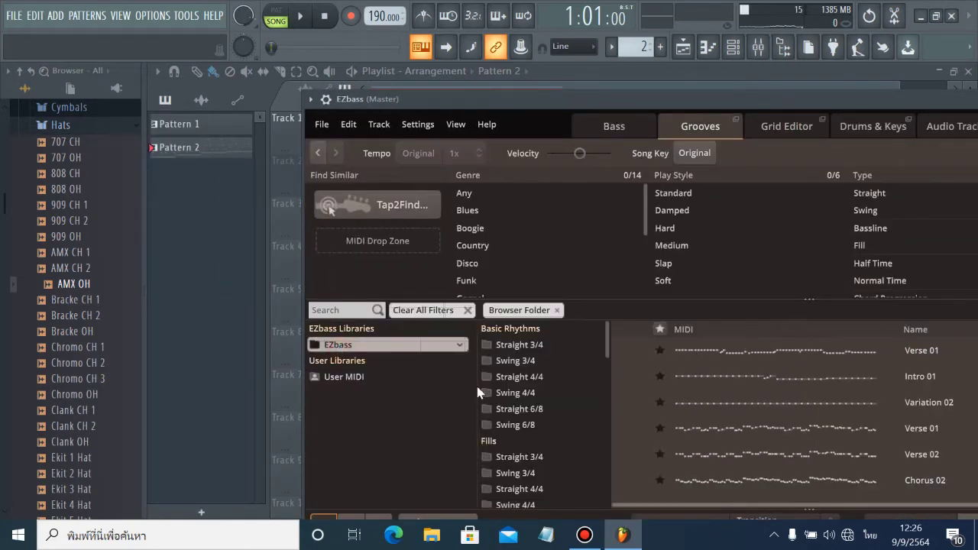
scroll(479, 392, down, 10)
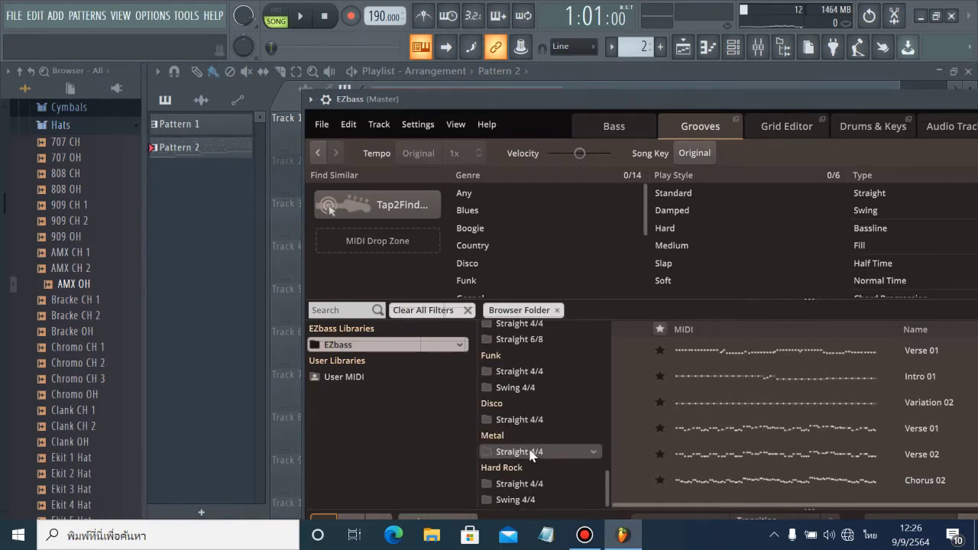
scroll(533, 481, up, 2)
scroll(533, 484, down, 2)
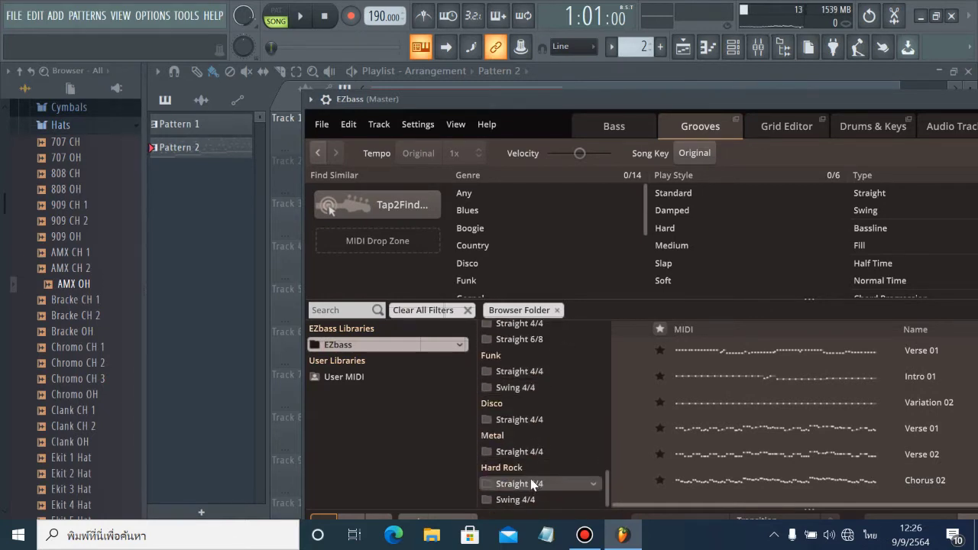
click(542, 340)
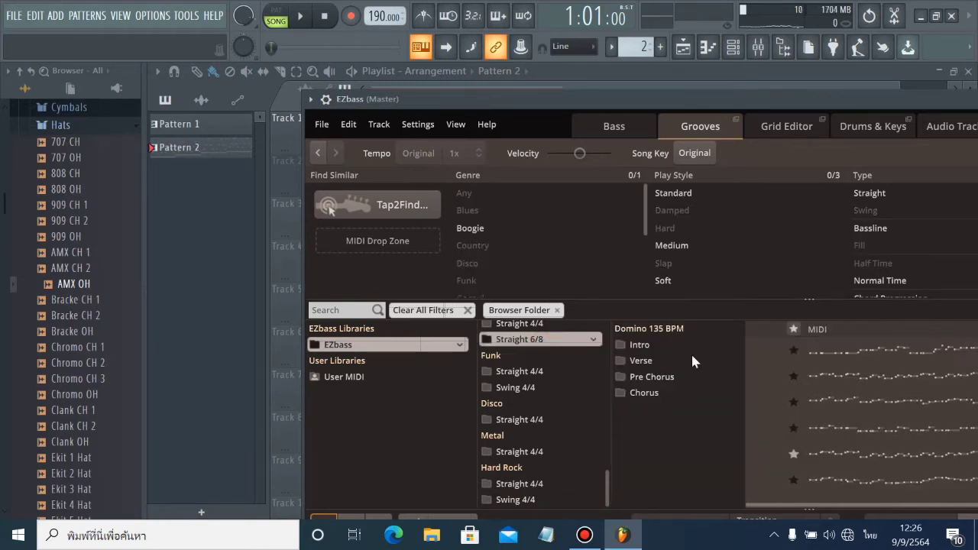
click(762, 351)
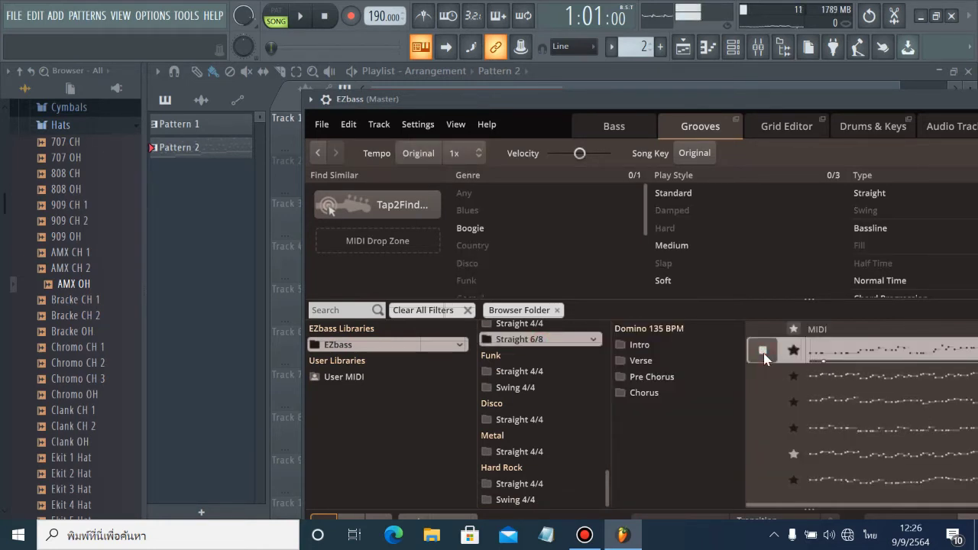
Audition more grooves in the Straight 6/8 list, ending with the Domino groove Verse 03.
click(763, 376)
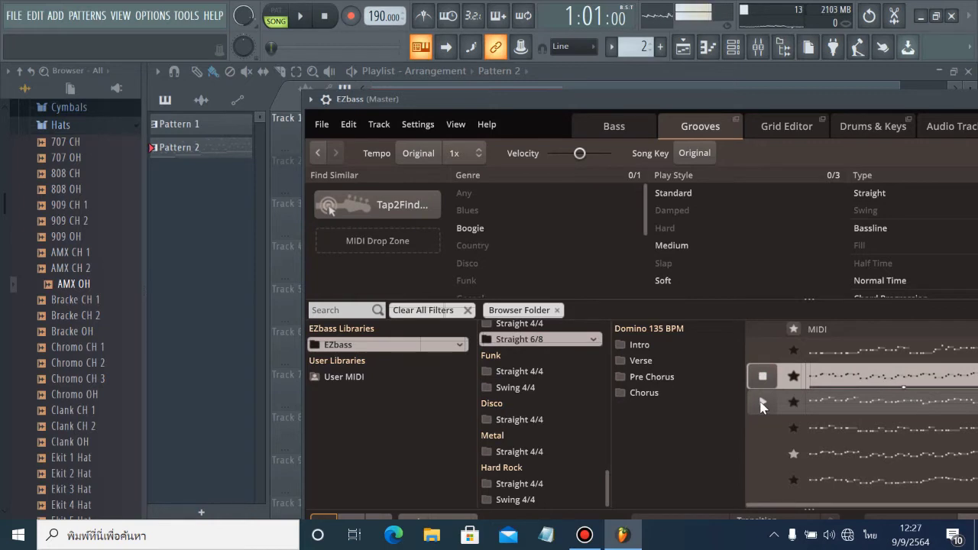
click(761, 403)
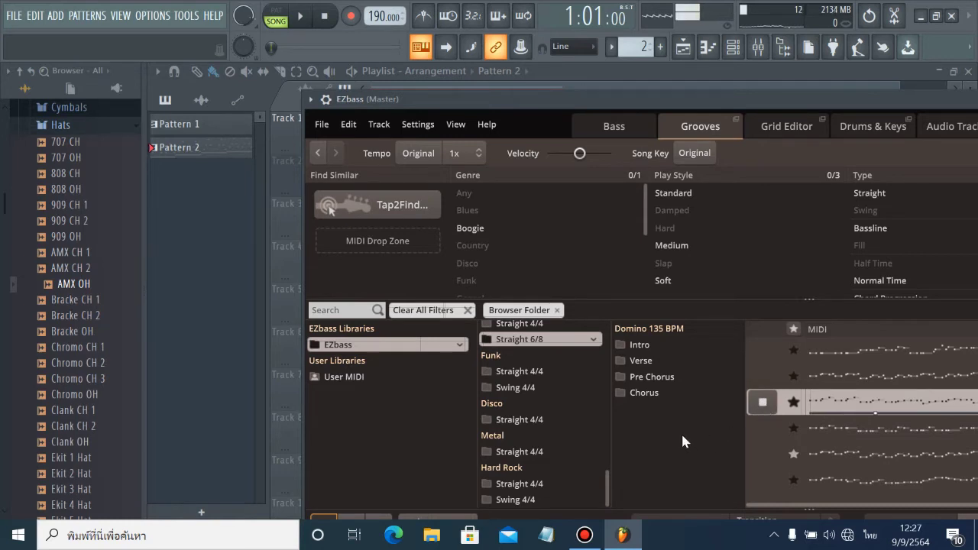
scroll(542, 383, up, 2)
scroll(545, 393, up, 1)
click(757, 394)
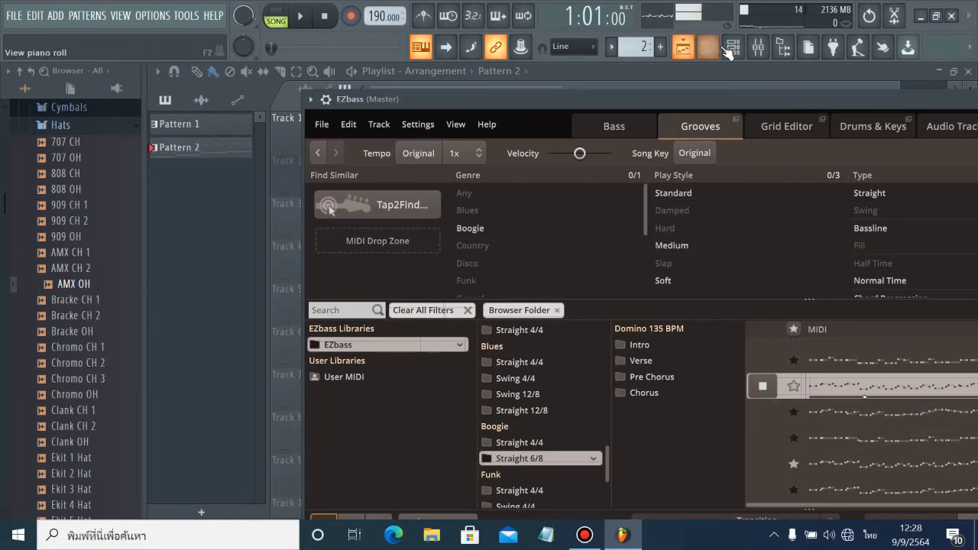
Create Pattern 3 and open the EZbass piano roll as a floating window beside the groove list.
click(661, 49)
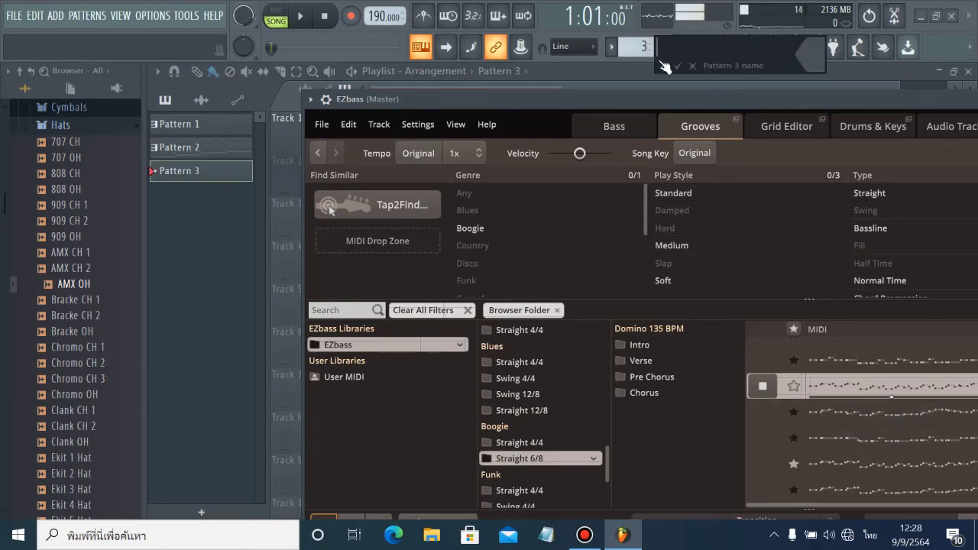
click(709, 49)
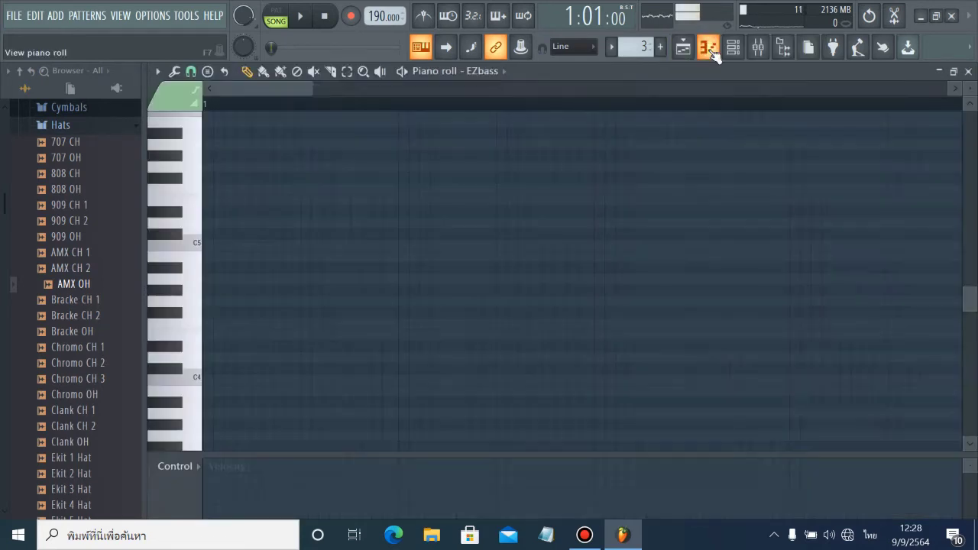
click(953, 71)
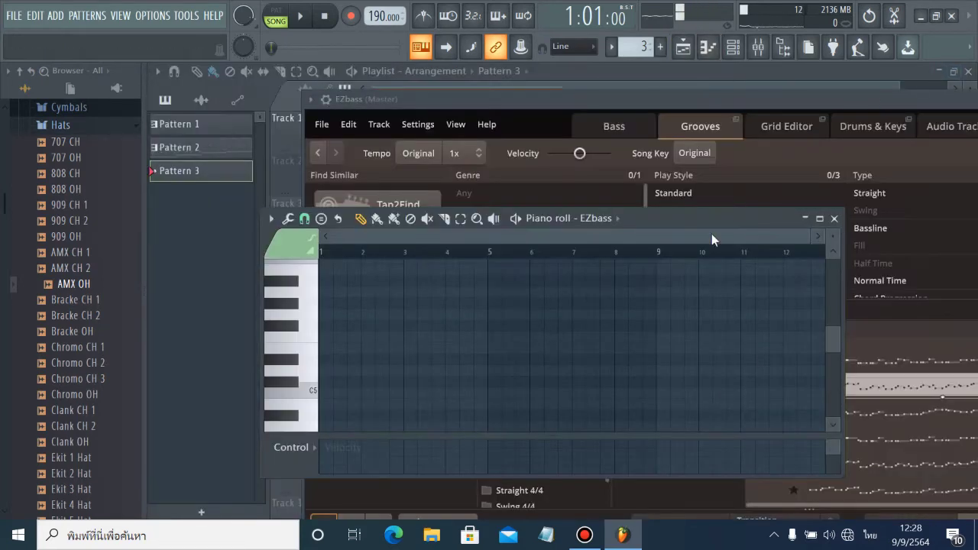
drag(722, 215, 605, 186)
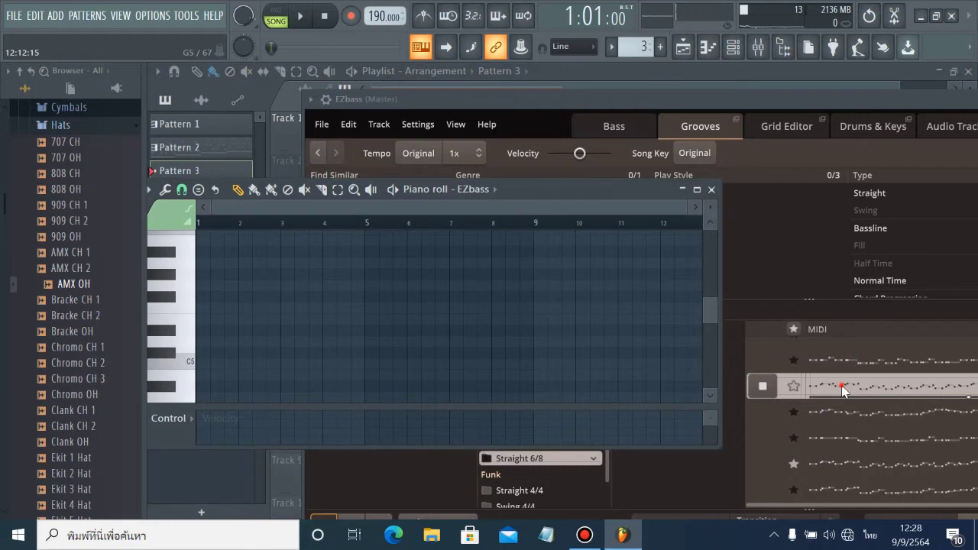
Bring the Verse 03 groove from EZbass into Pattern 3's piano roll at bar 1 and stop the groove preview.
click(842, 388)
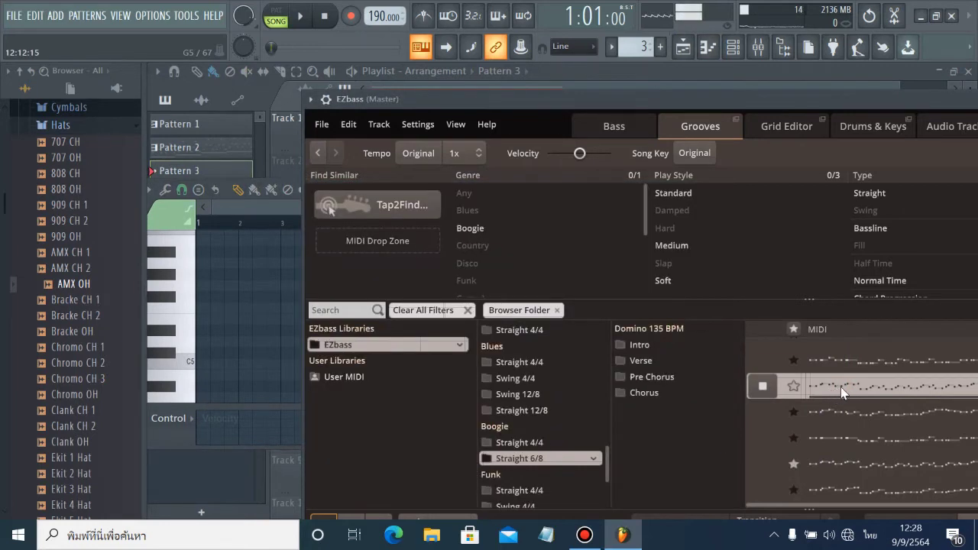
click(842, 385)
drag(222, 307, 226, 313)
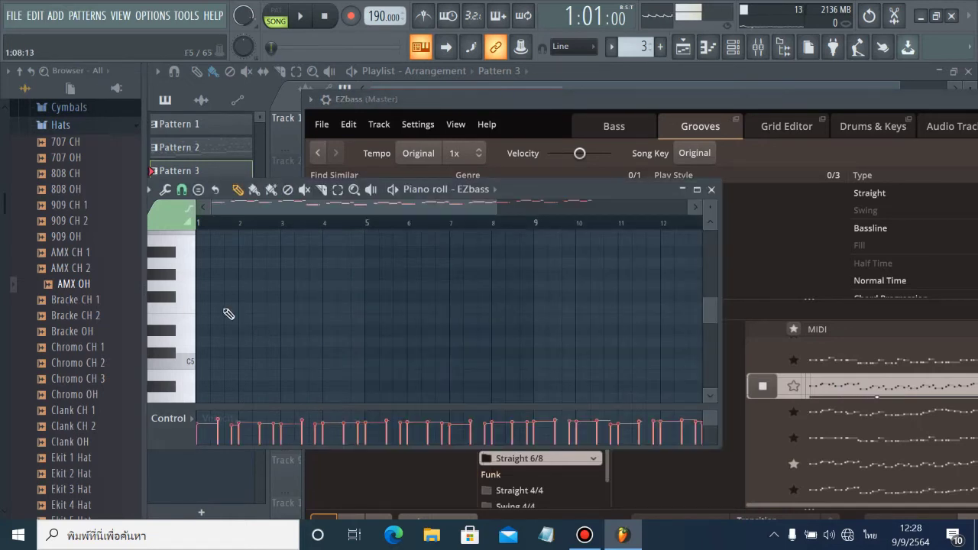
click(763, 386)
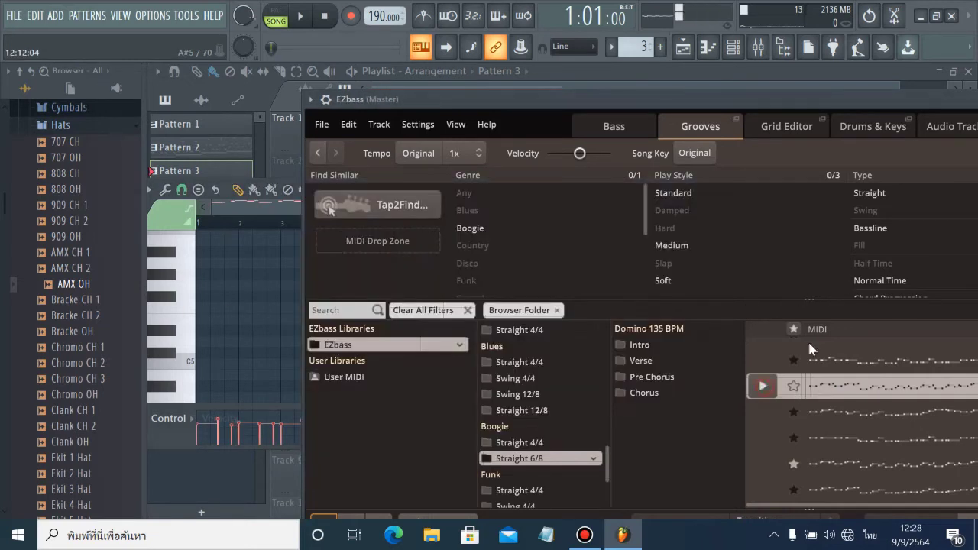
Clear the EZbass and channel rack windows, place Pattern 3 at the start of playlist Track 3, and trim the clip to 8 bars.
drag(818, 107, 453, 168)
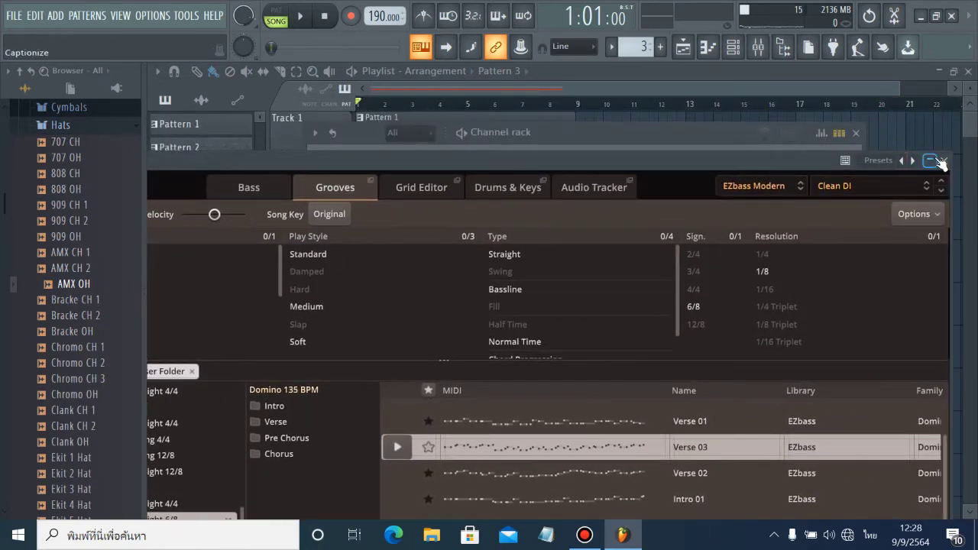
click(944, 161)
drag(562, 191, 779, 313)
click(856, 133)
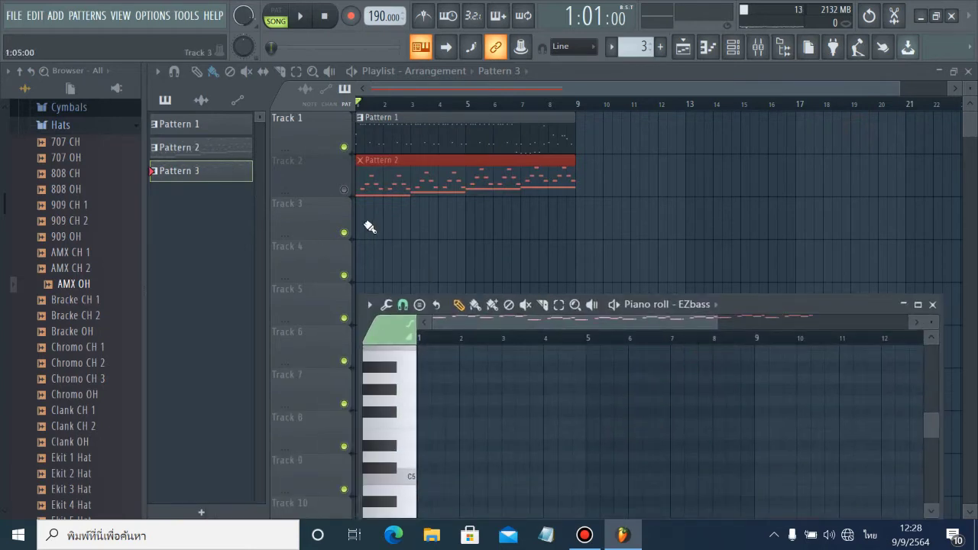
click(370, 227)
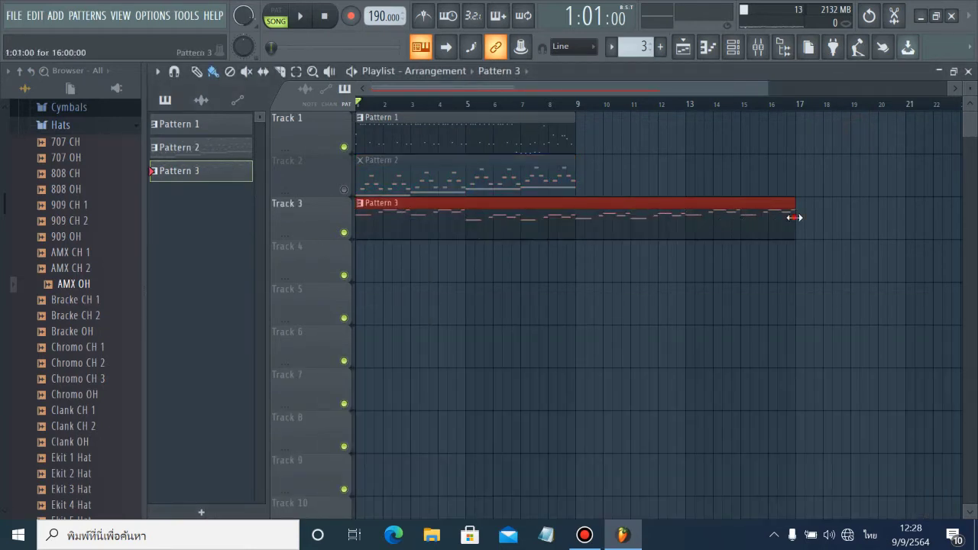
drag(795, 218, 577, 220)
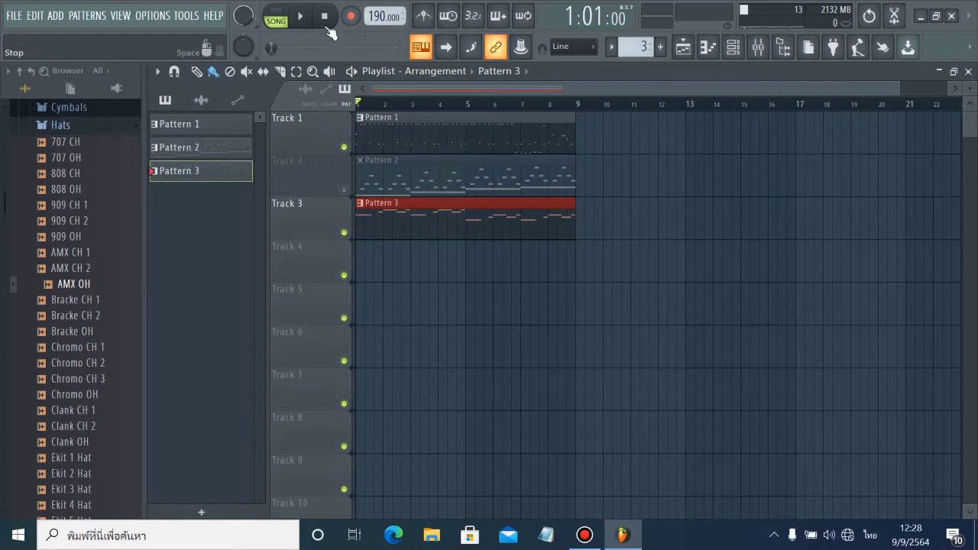
Play the arrangement and briefly unmute Track 2 to compare the guitar with the bass.
key(space)
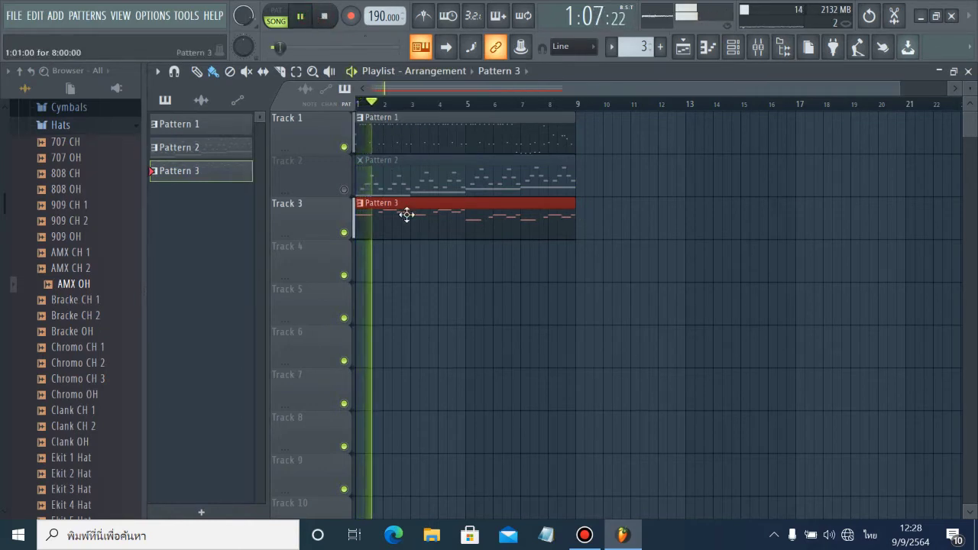
click(345, 189)
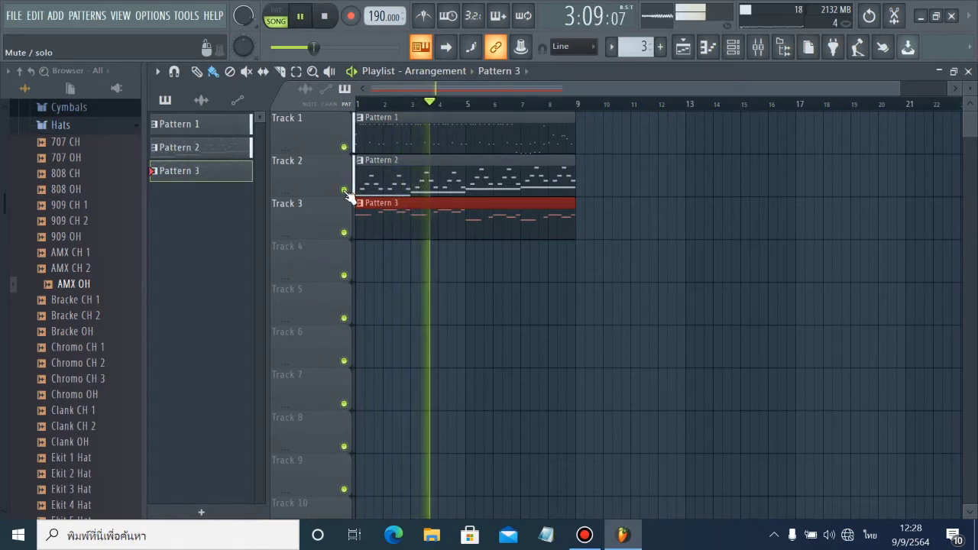
click(345, 189)
Open Pattern 3 in a maximized piano roll, bring the whole bass line into view, and stop playback.
double_click(387, 222)
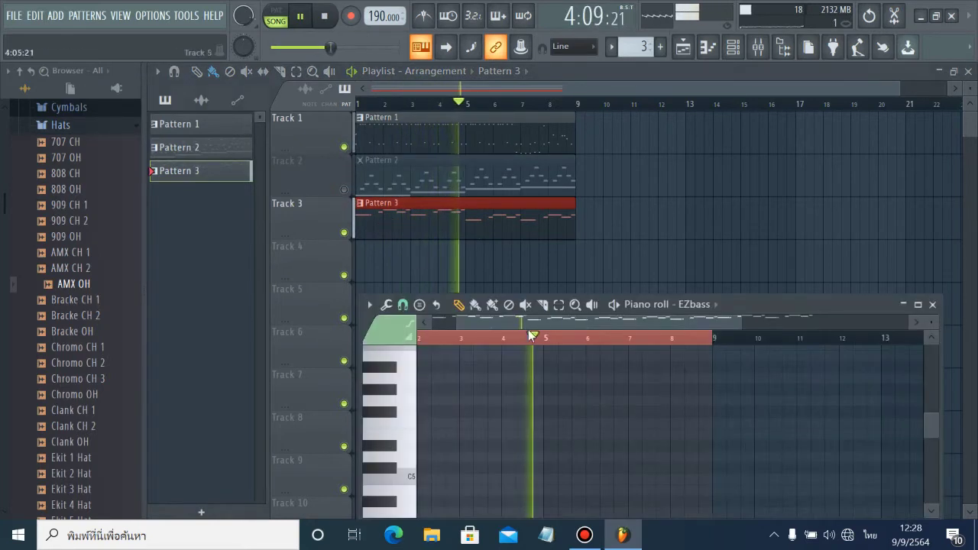
drag(796, 306, 735, 141)
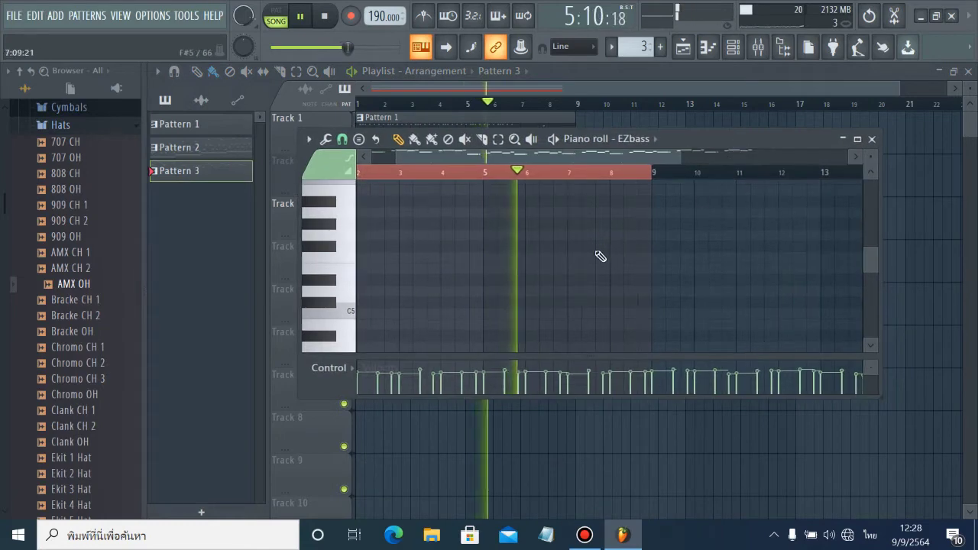
scroll(589, 270, down, 4)
scroll(589, 271, down, 1)
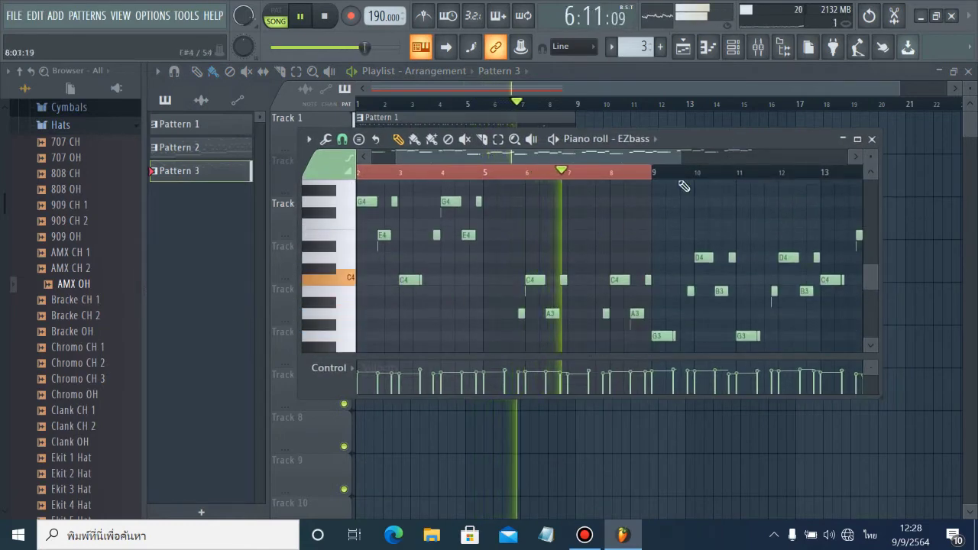
click(858, 139)
scroll(459, 267, down, 4)
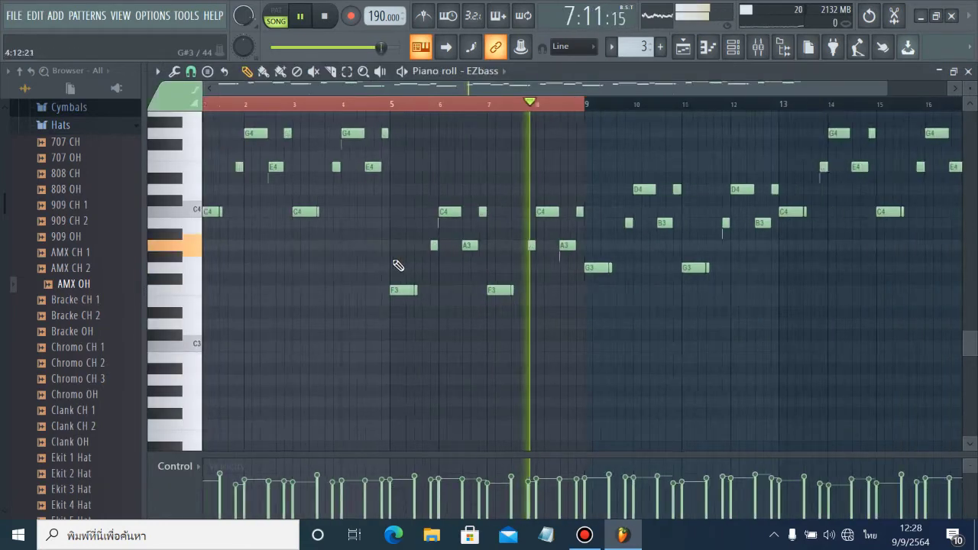
drag(410, 104, 140, 120)
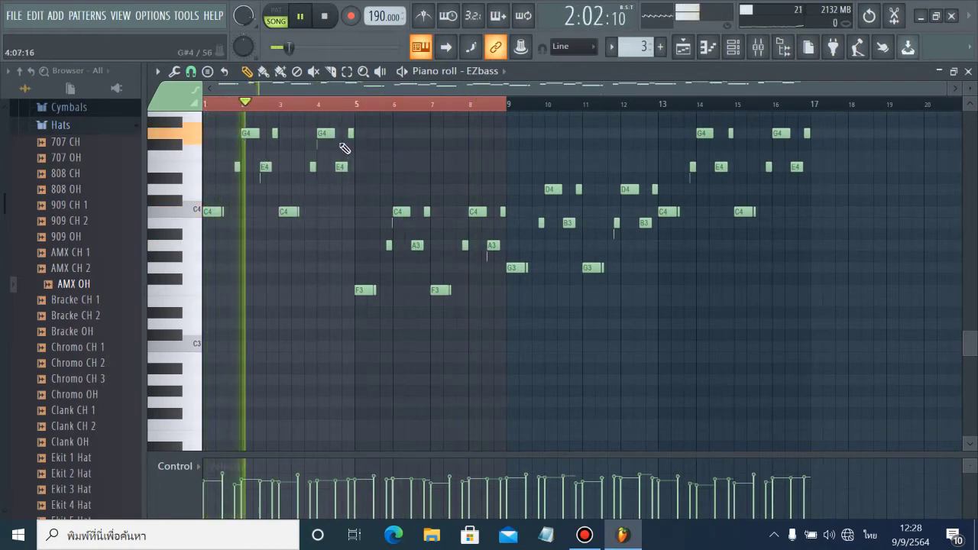
scroll(338, 214, up, 3)
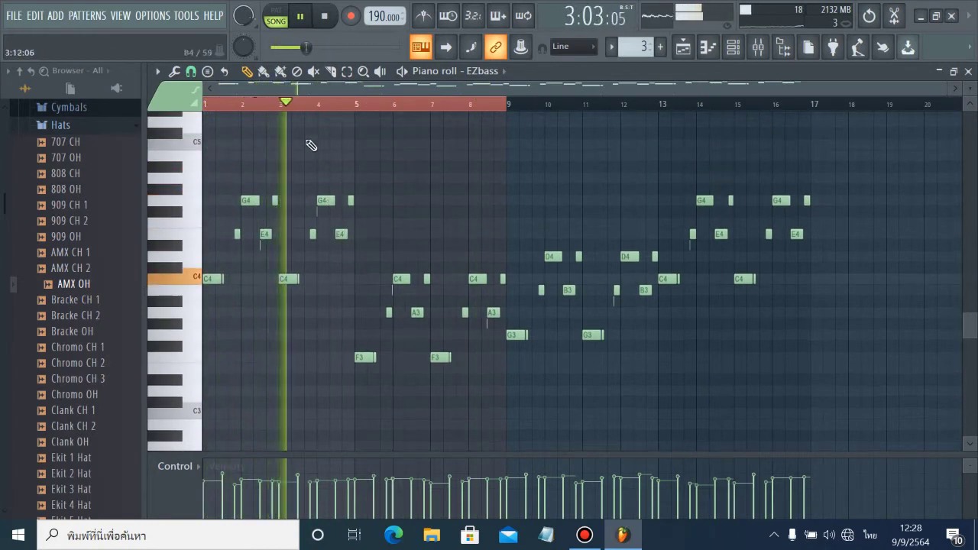
click(298, 16)
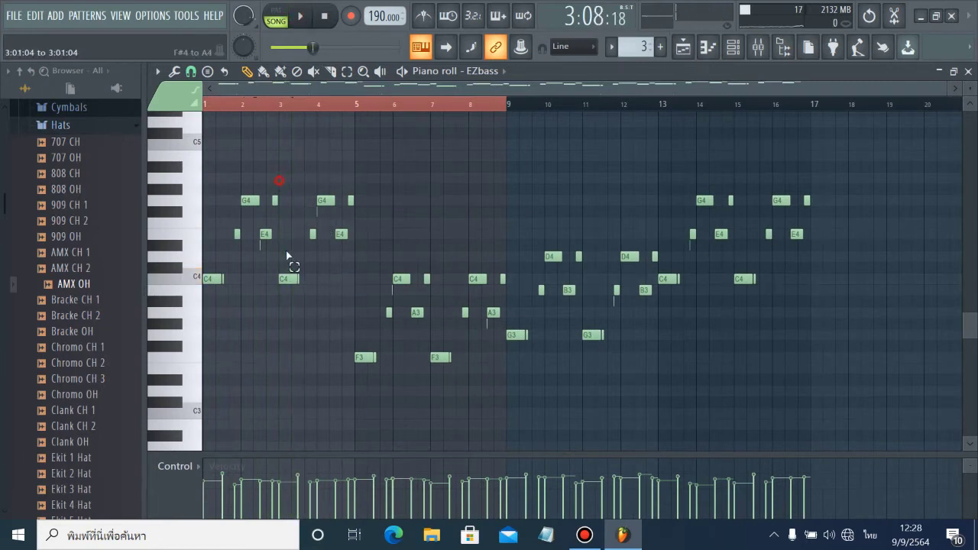
Transpose the bass phrase in bars 3 and 4 up two semitones so that it starts on D4.
drag(279, 177, 357, 297)
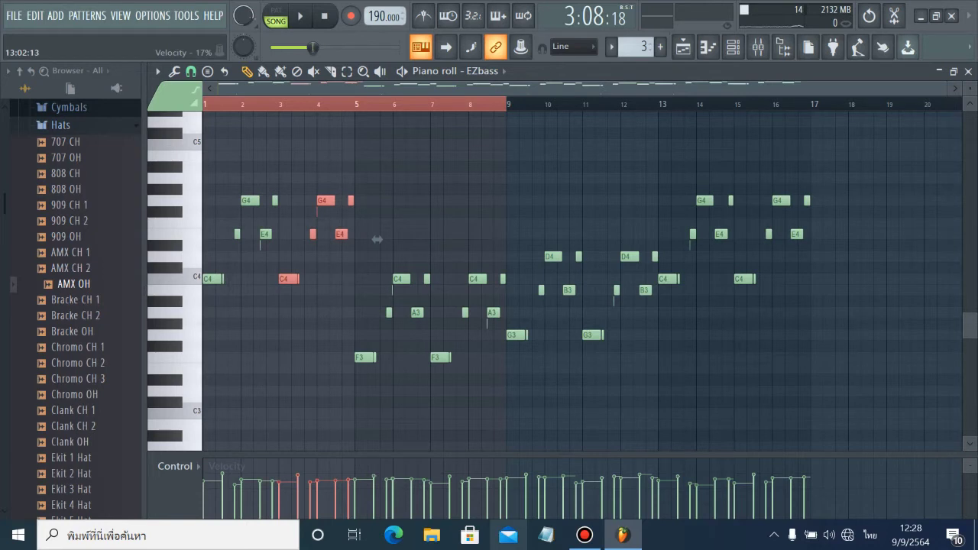
key(shift+Up)
key(shift+Up)
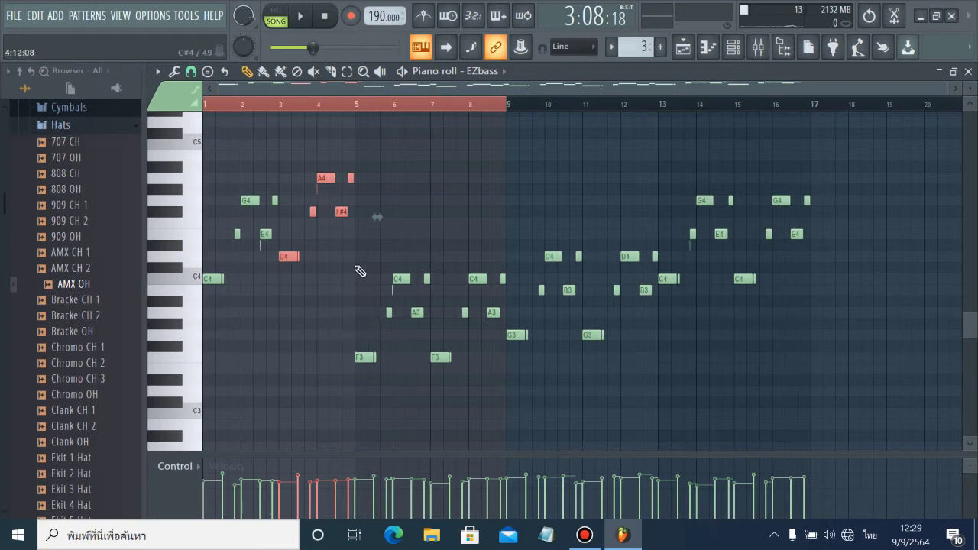
Transpose the bass phrase in bars 5 and 6 down one semitone so that it starts on E3.
drag(358, 252, 433, 381)
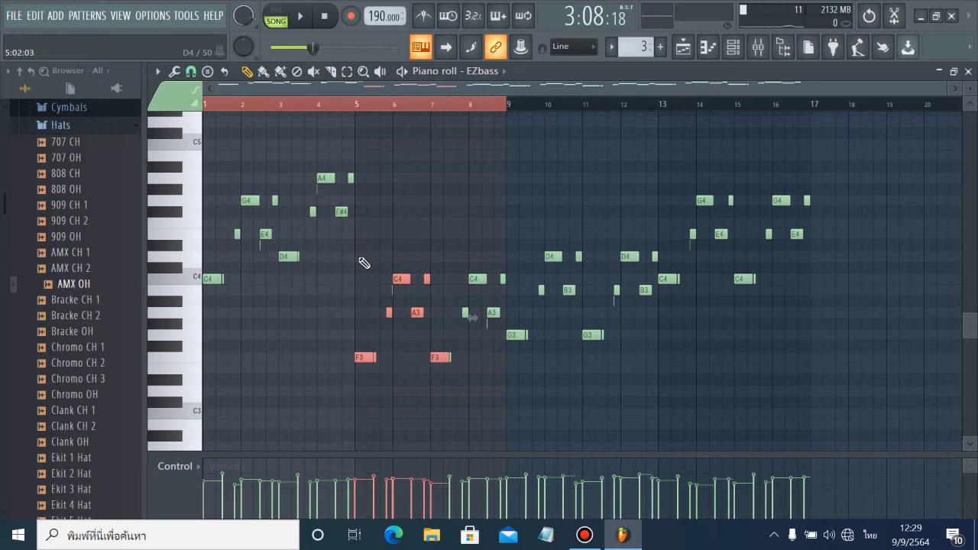
drag(359, 252, 427, 375)
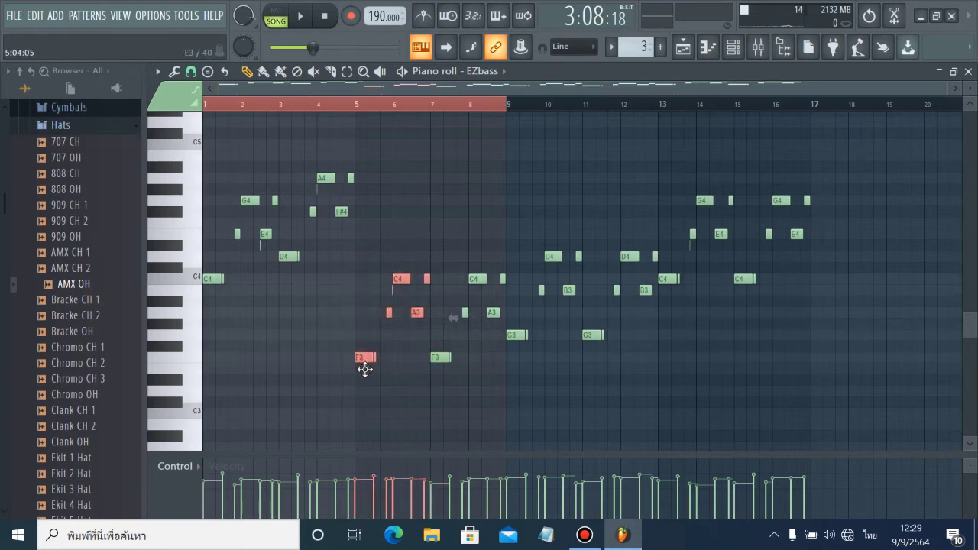
drag(365, 369, 386, 364)
drag(439, 253, 506, 373)
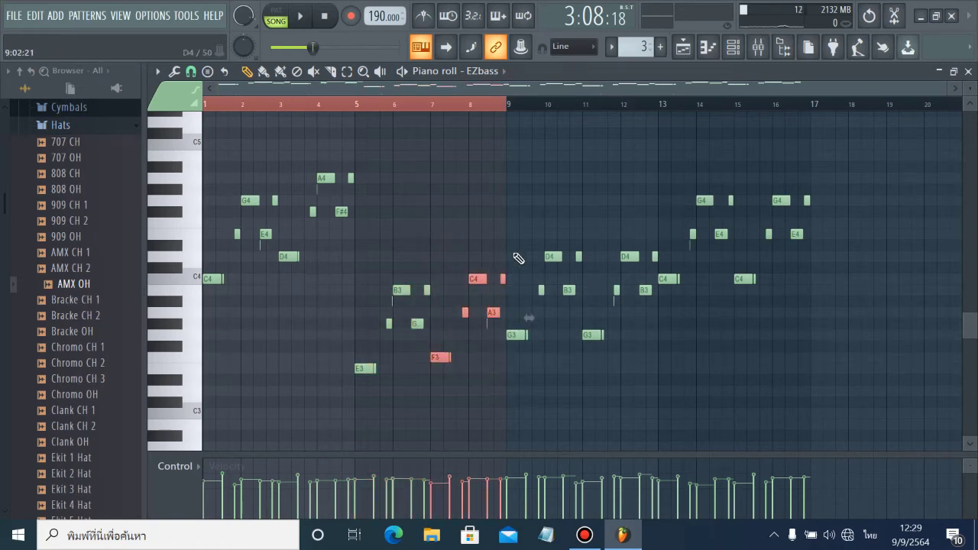
drag(512, 229, 579, 363)
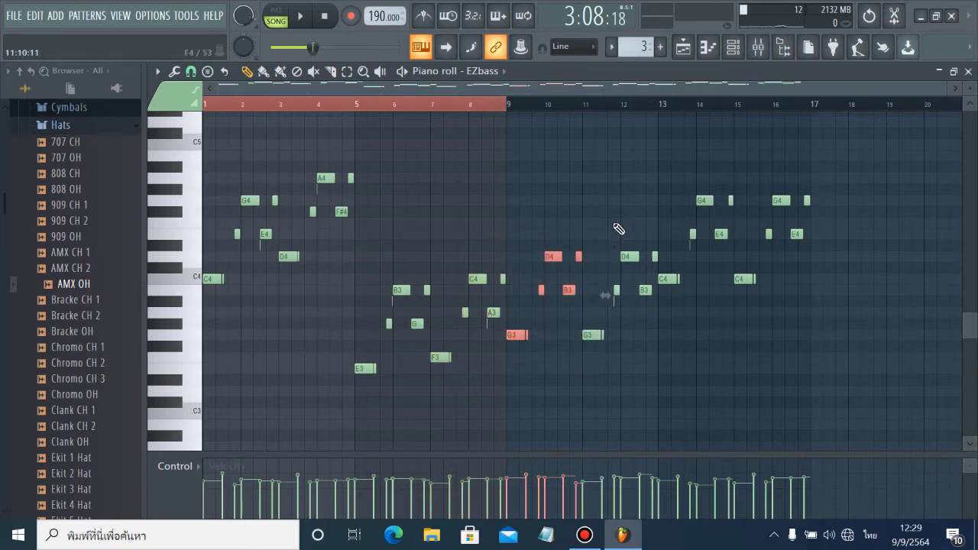
Play the song with the edited bass line, close the piano roll, and unmute Track 2.
click(302, 16)
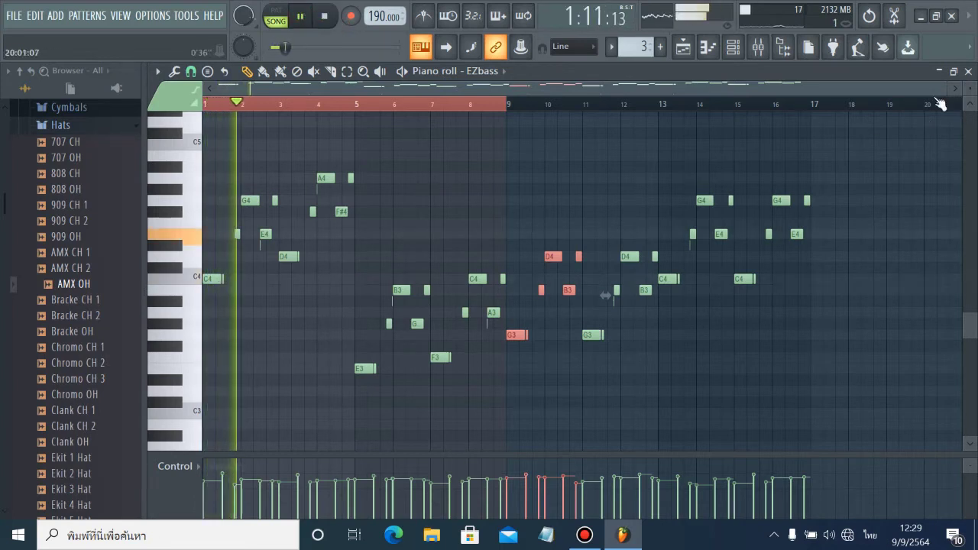
click(969, 71)
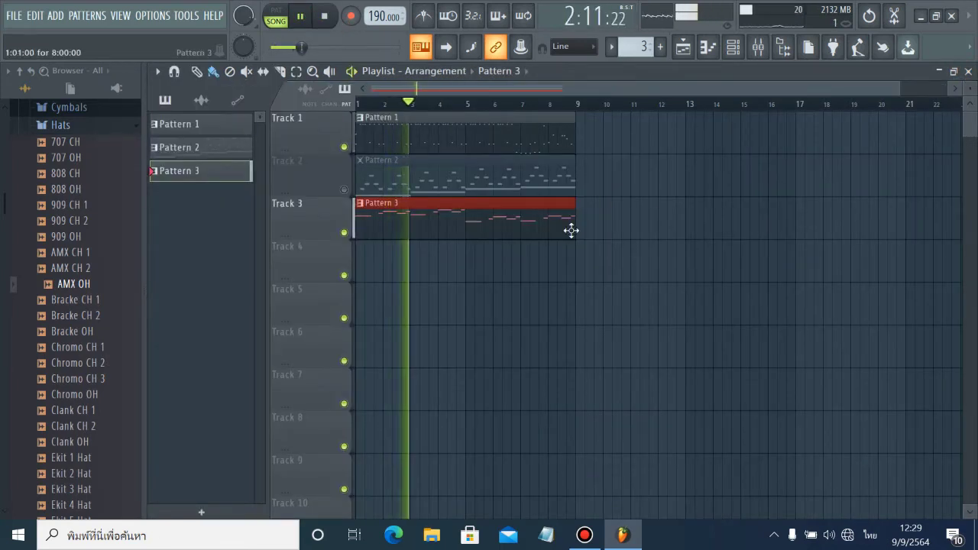
click(344, 189)
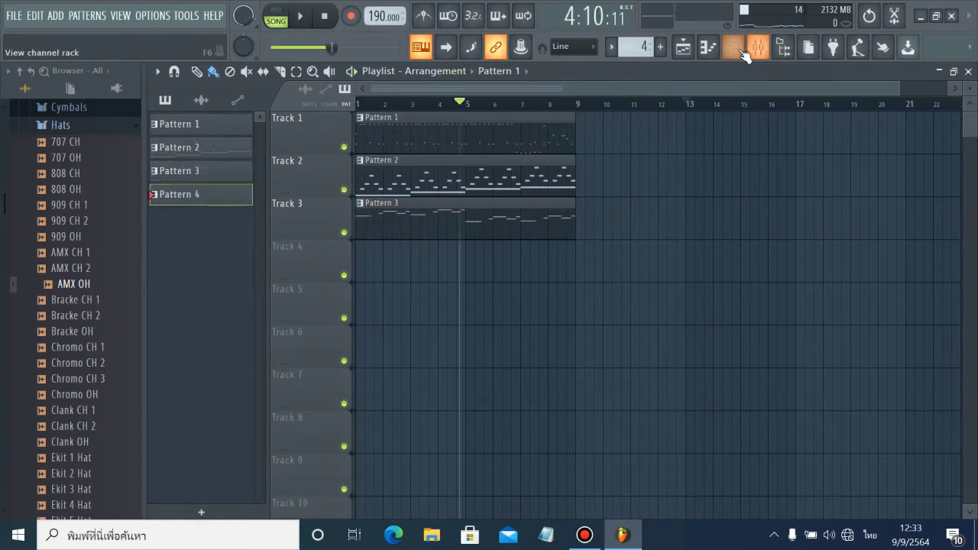
Route the EZdrummer, Kontakt and EZbass channels to mixer tracks 5, 6 and 7, and open the mixer.
click(733, 46)
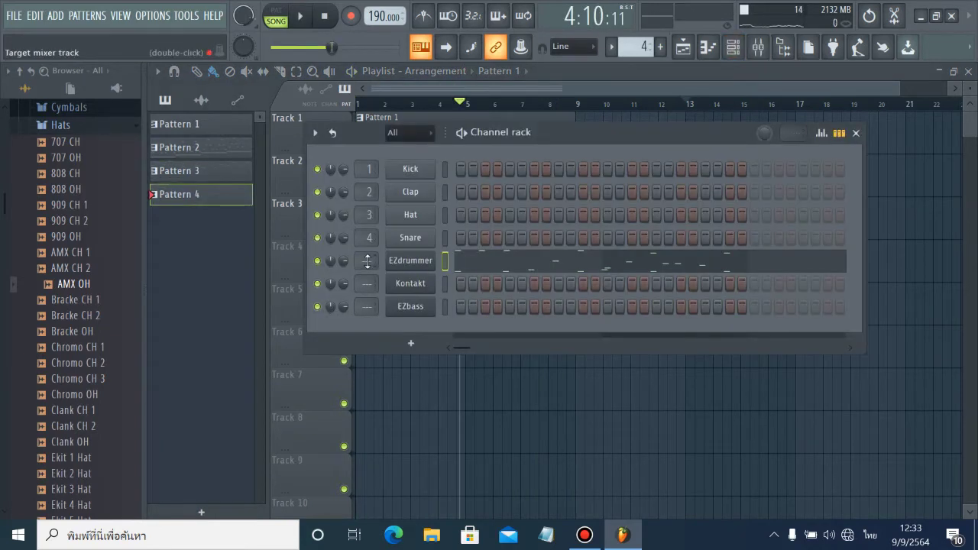
scroll(366, 261, up, 5)
scroll(366, 285, up, 6)
scroll(363, 310, up, 6)
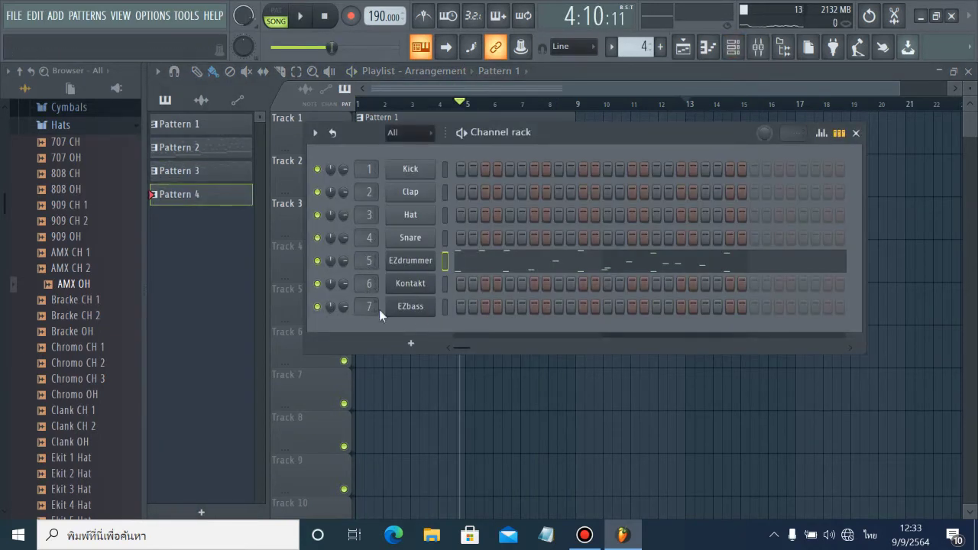
click(758, 46)
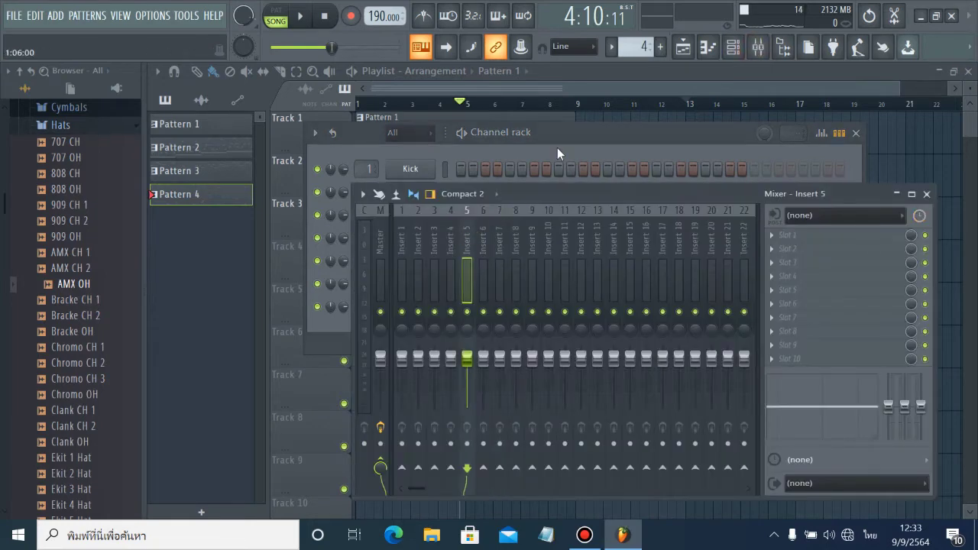
Rename the EZdrummer channel as koos and colour it yellow.
click(557, 147)
right_click(397, 263)
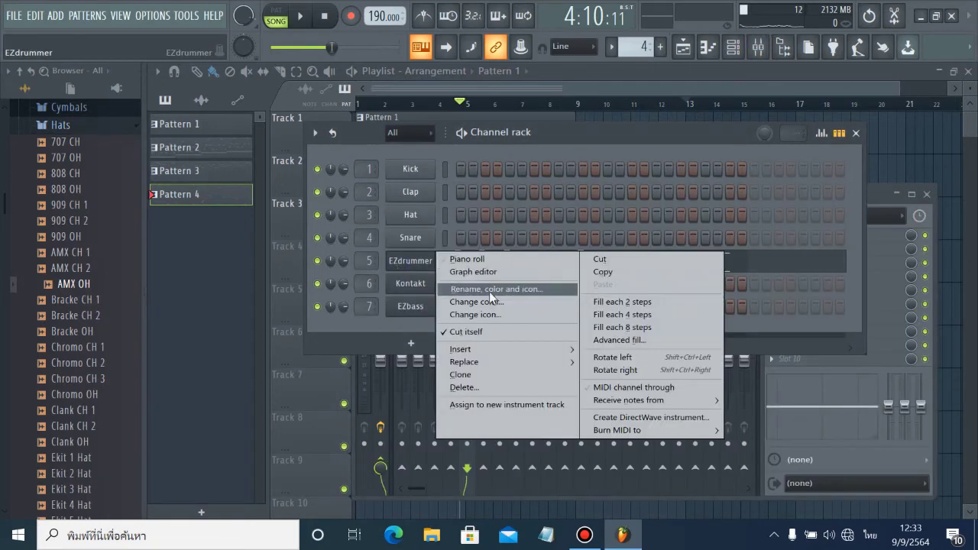
click(489, 292)
text(กพีท)
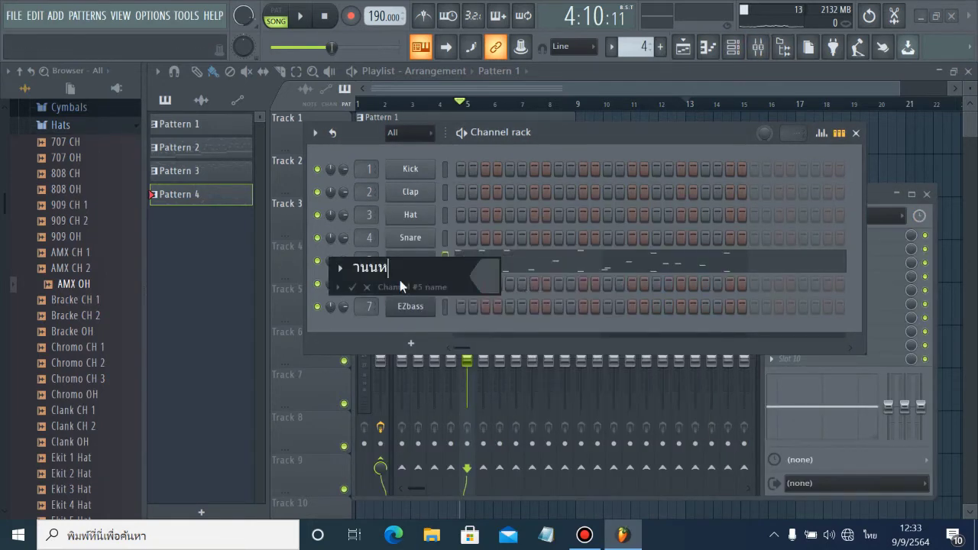
key(BackSpace)
key(BackSpace)
key(BackSpace)
key(BackSpace)
key(grave)
text(koos)
click(493, 274)
click(712, 269)
click(352, 287)
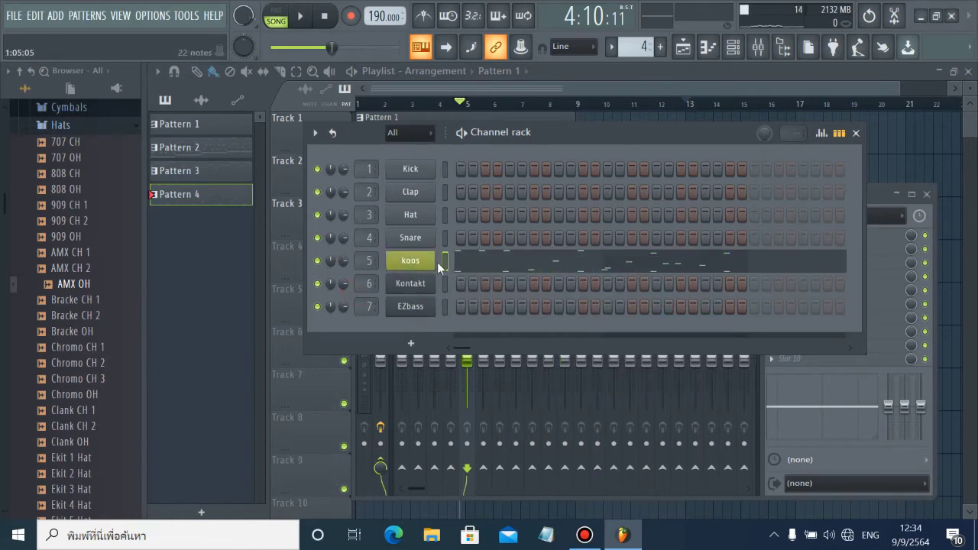
Rename the Kontakt channel as guitar and colour it purple.
click(415, 294)
click(863, 83)
right_click(432, 282)
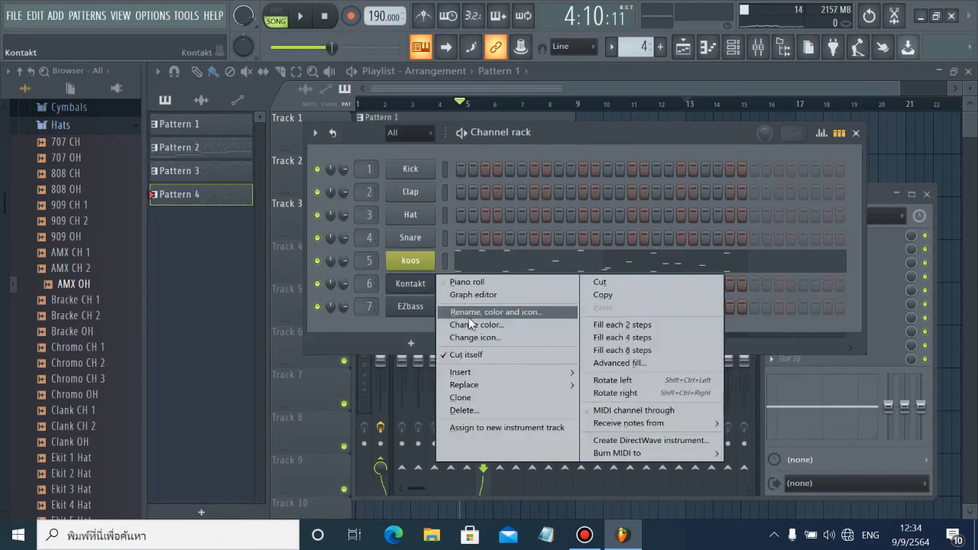
click(481, 315)
text(guitar)
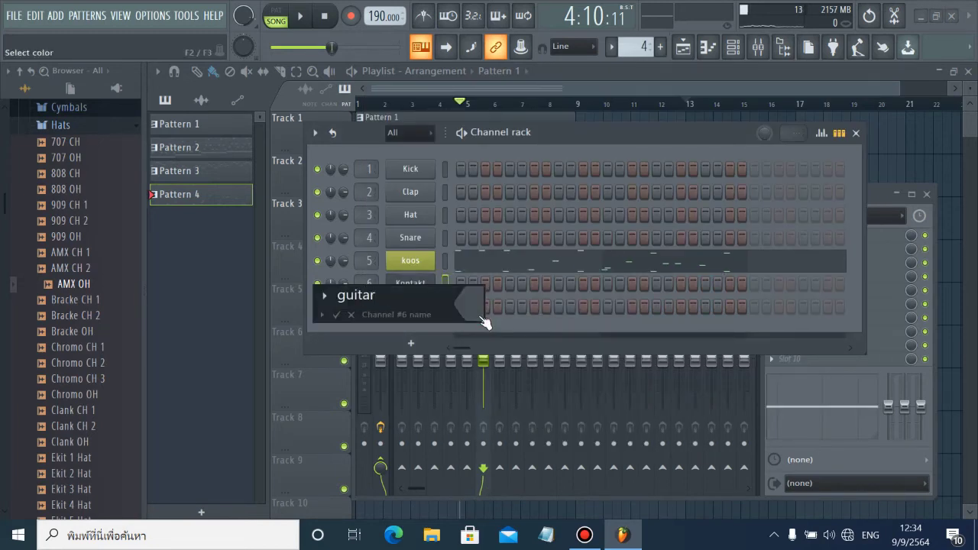
click(483, 321)
click(630, 319)
click(336, 314)
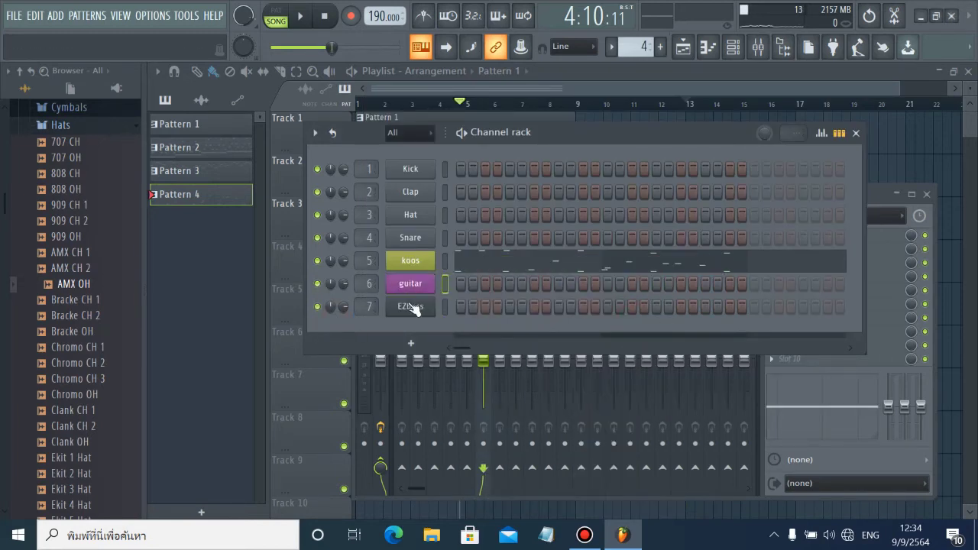
Shorten the EZbass channel's name to bass and colour it blue.
click(410, 307)
click(944, 160)
right_click(432, 305)
click(482, 337)
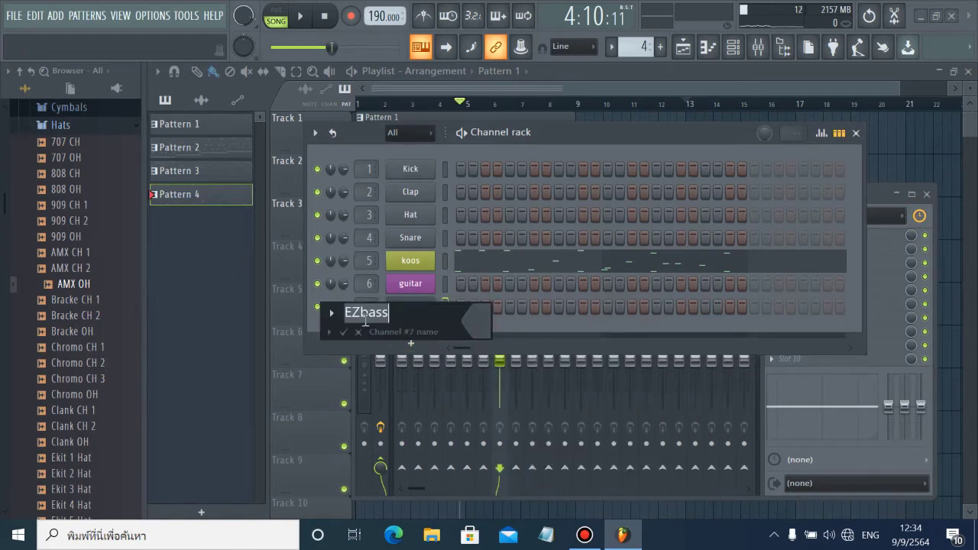
click(360, 313)
key(BackSpace)
key(BackSpace)
click(482, 319)
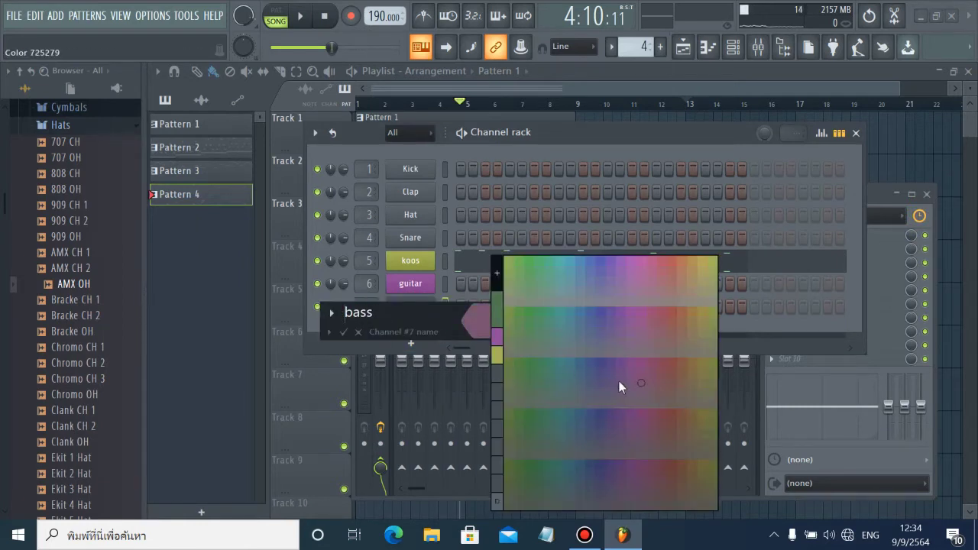
click(622, 388)
click(344, 332)
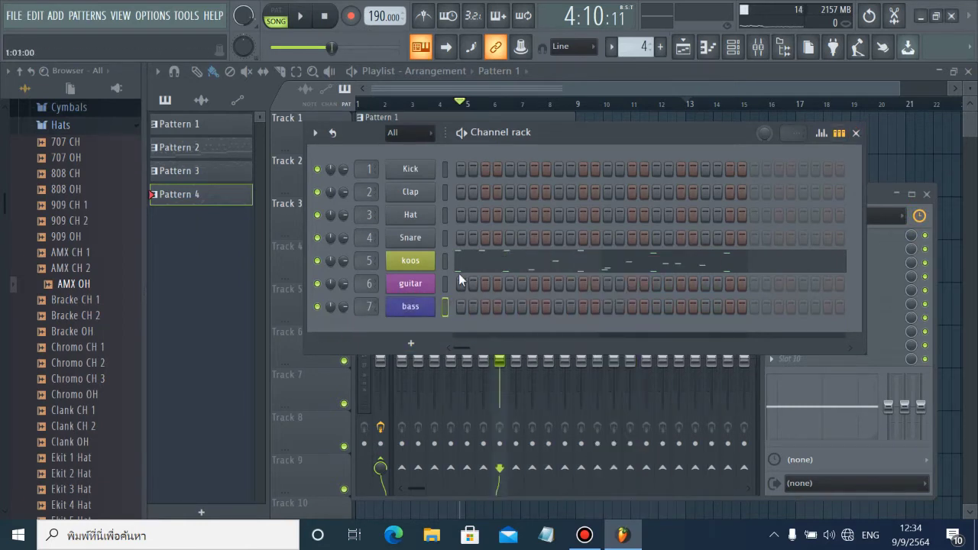
Close the channel rack and mixer, rename Pattern 1 as koos and colour it green.
key(F6)
key(F9)
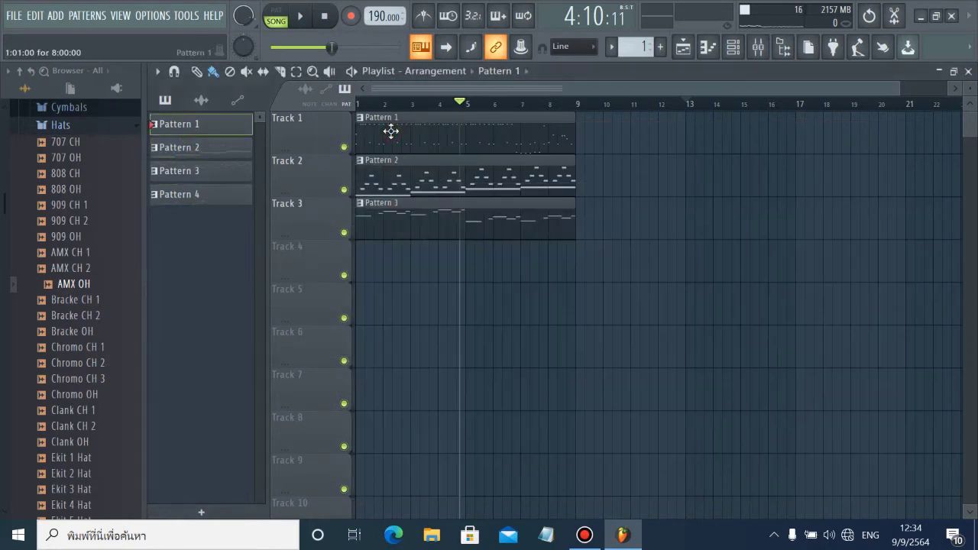
right_click(210, 126)
click(237, 185)
text(koo)
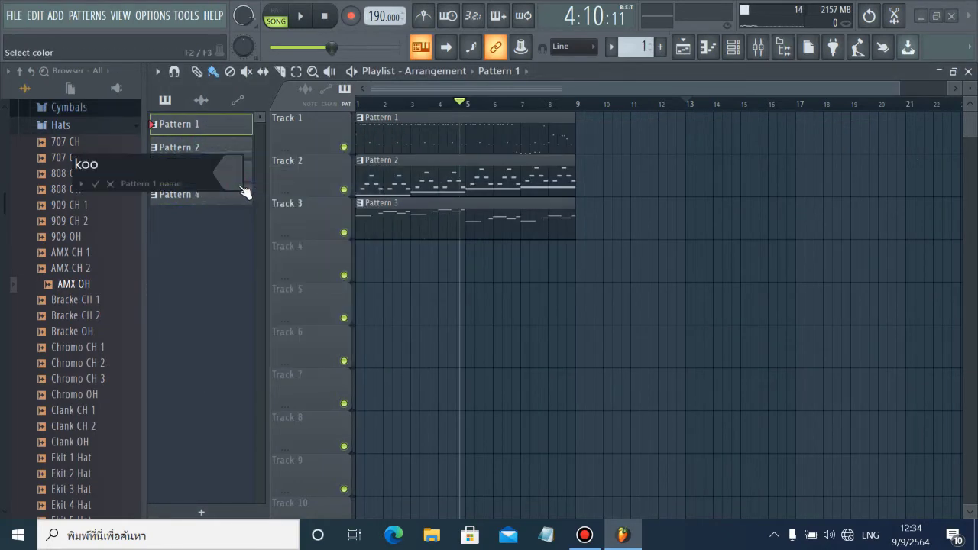
text(s)
click(240, 185)
click(270, 164)
key(Return)
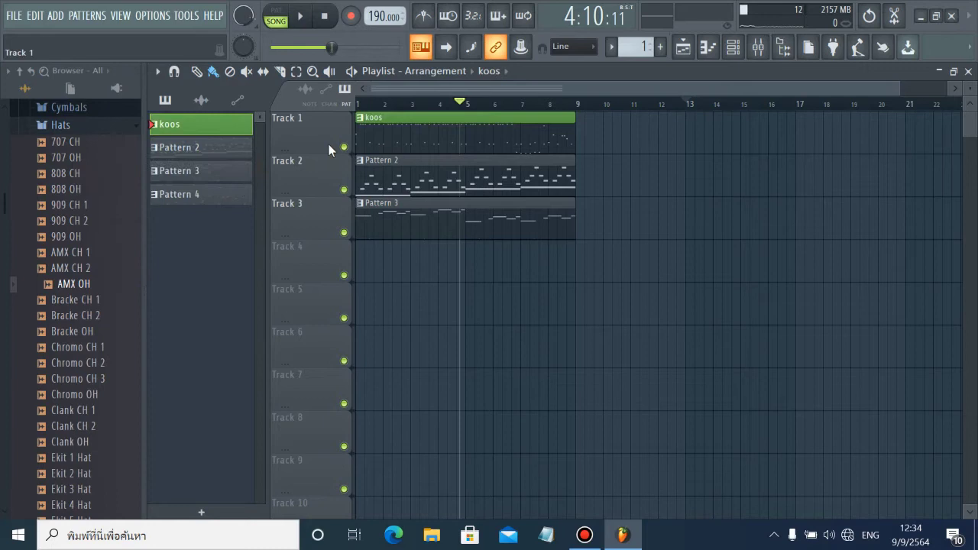
Rename Pattern 2 as guitar and colour it purple.
click(202, 155)
right_click(202, 153)
click(225, 213)
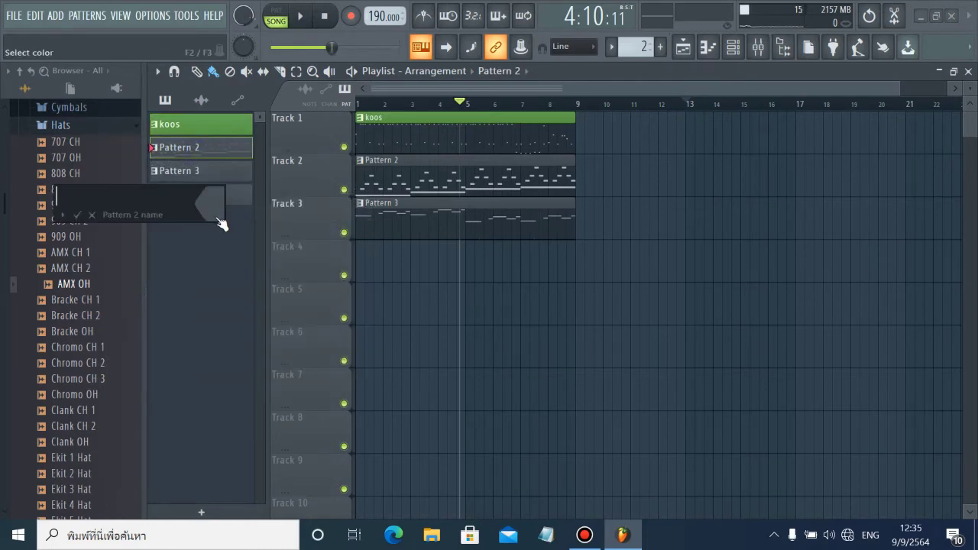
text(guitar)
click(220, 221)
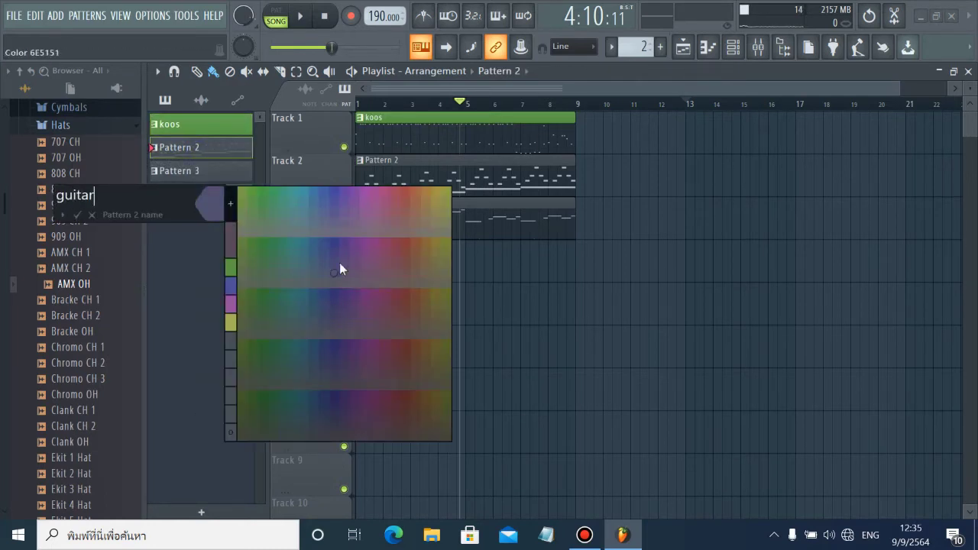
click(339, 262)
key(Return)
Rename Pattern 3 as bass and colour it yellow.
right_click(191, 175)
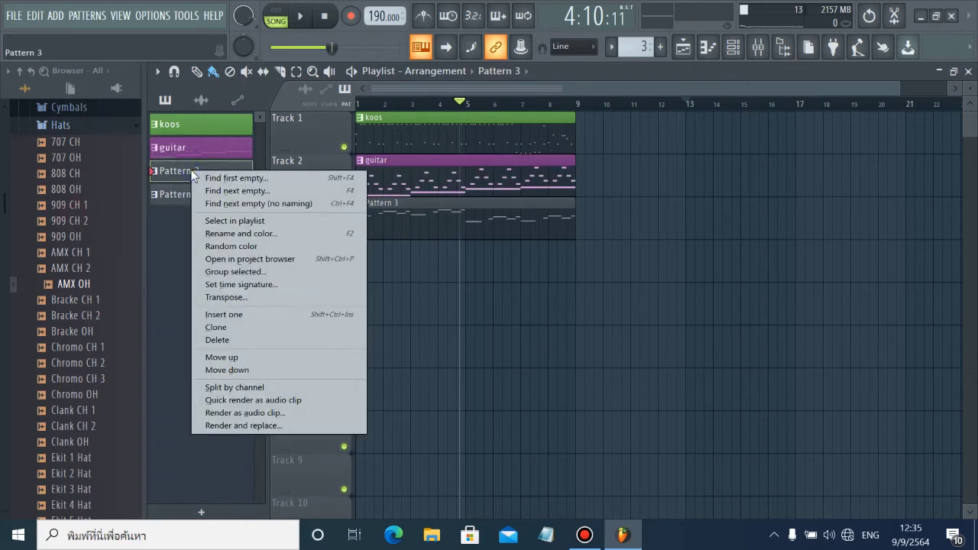
click(232, 230)
text(bass)
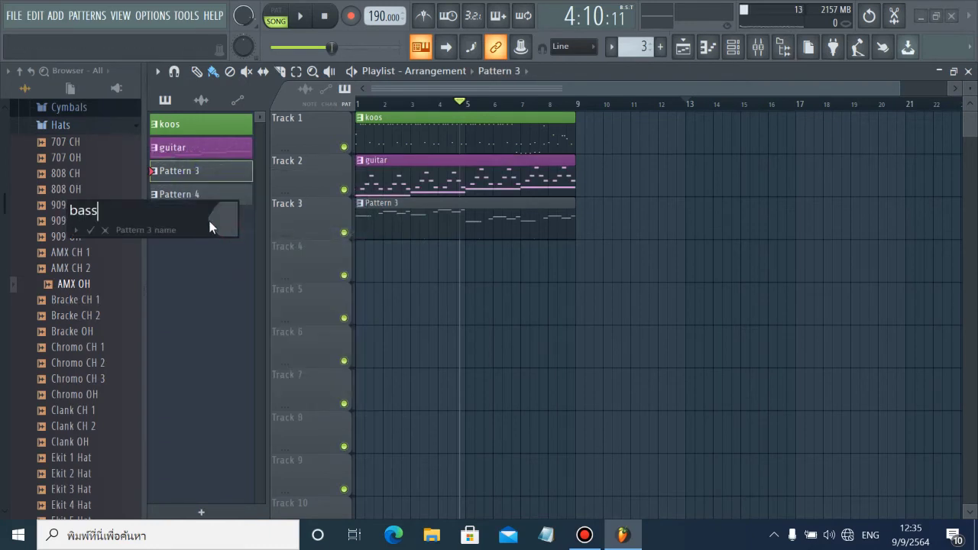
click(213, 220)
click(458, 211)
key(Return)
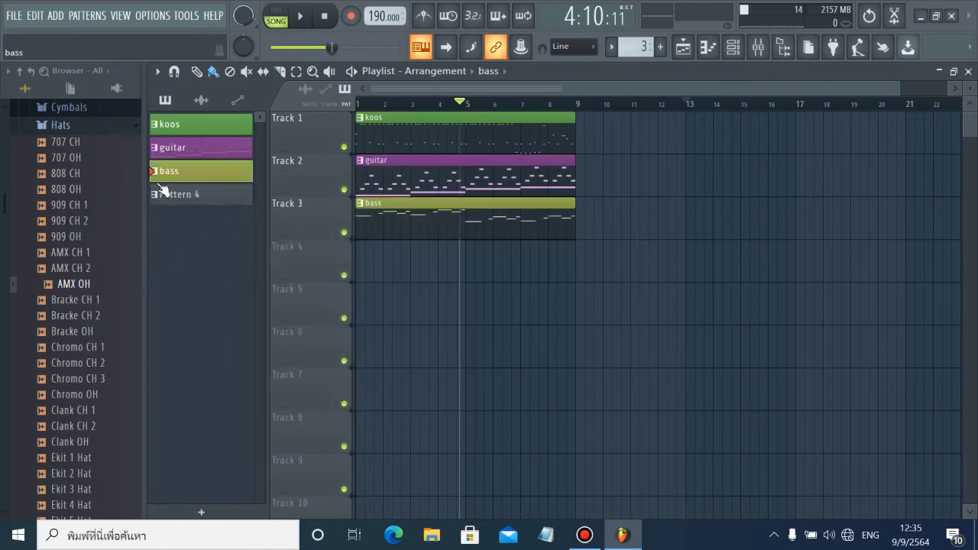
Colour Pattern 4 brown, and play the song with the mixer open and Insert 5 selected to check the track levels.
click(163, 193)
click(183, 149)
click(327, 16)
key(space)
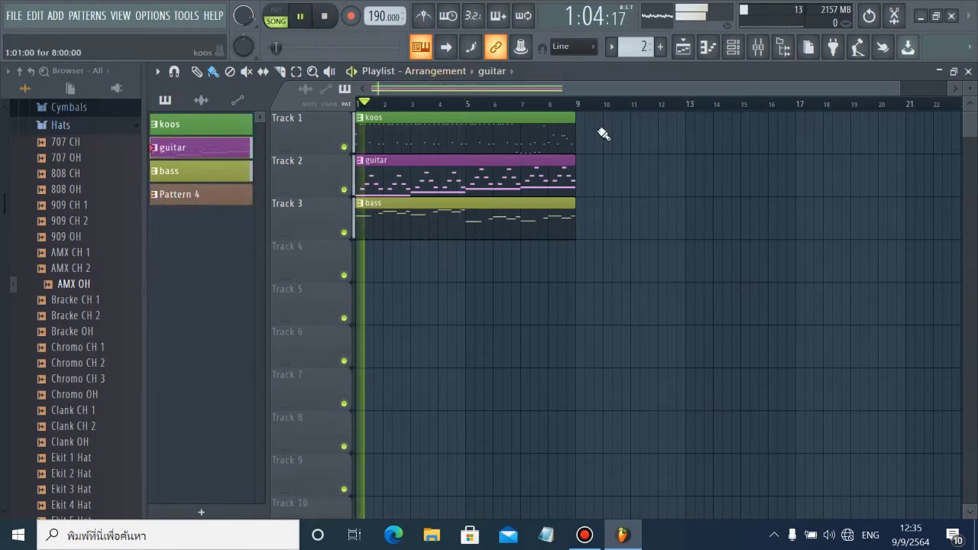
click(758, 46)
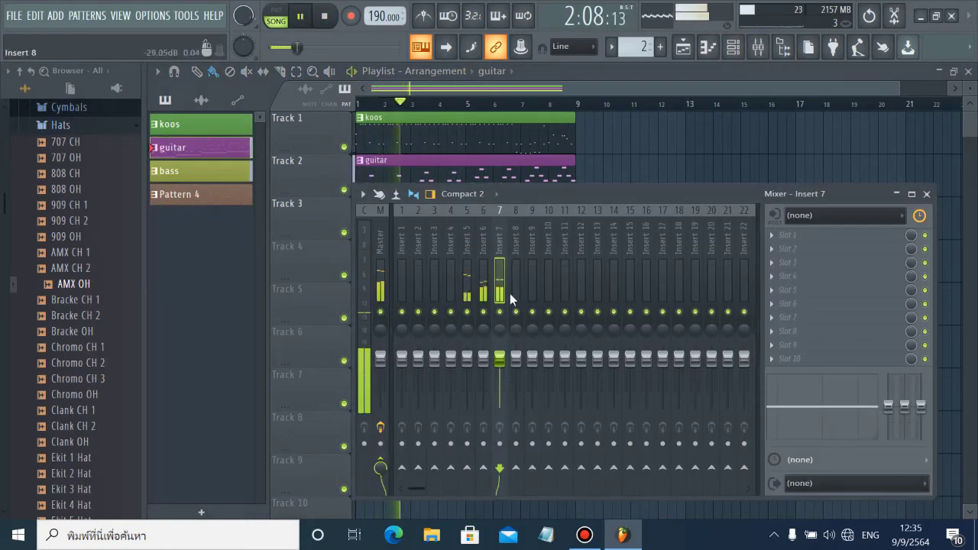
click(467, 290)
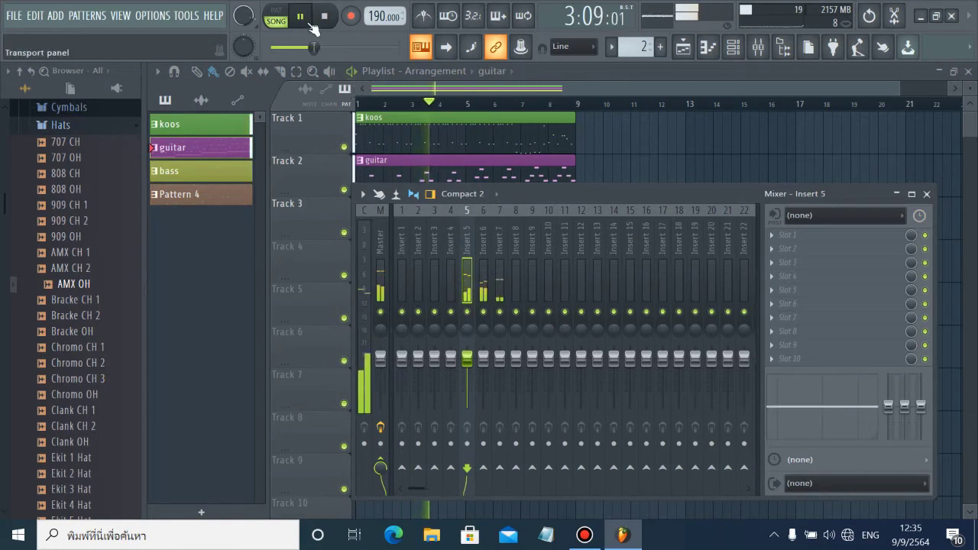
key(space)
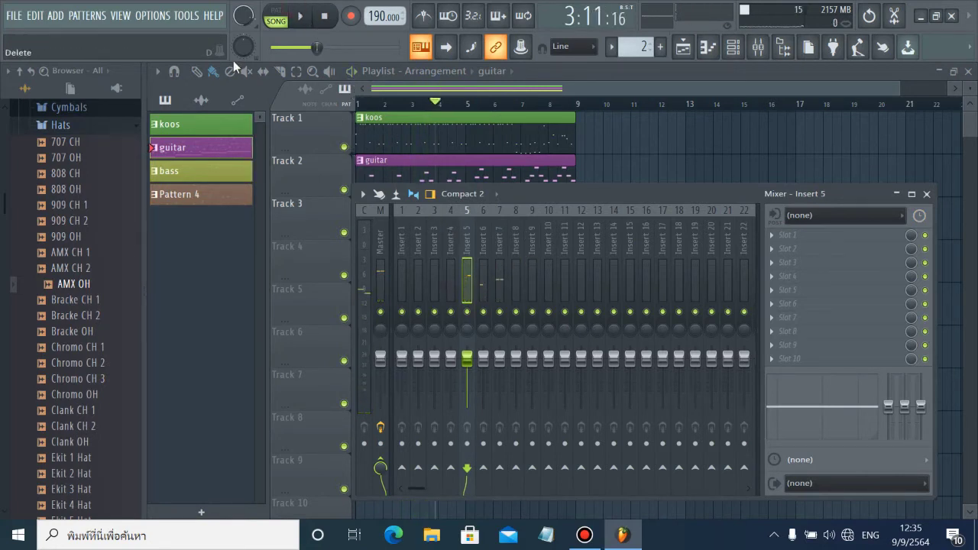
Switch playback to pattern mode, play the koos pattern on its own and show the mixer.
click(278, 20)
click(300, 15)
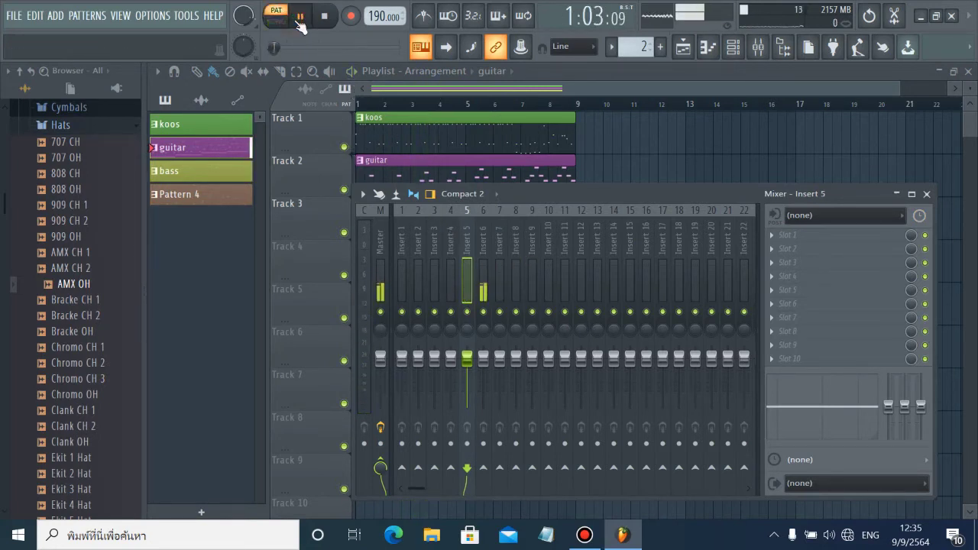
click(222, 128)
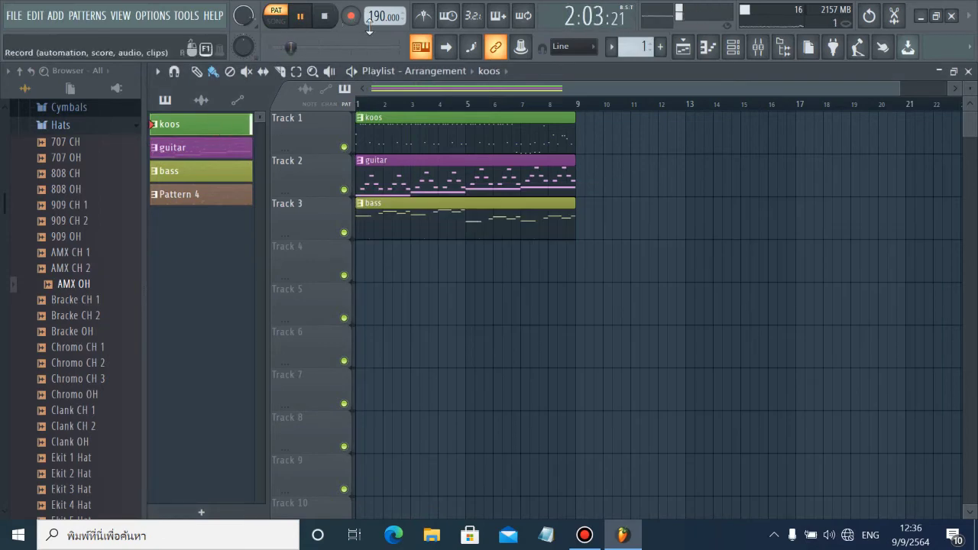
click(759, 49)
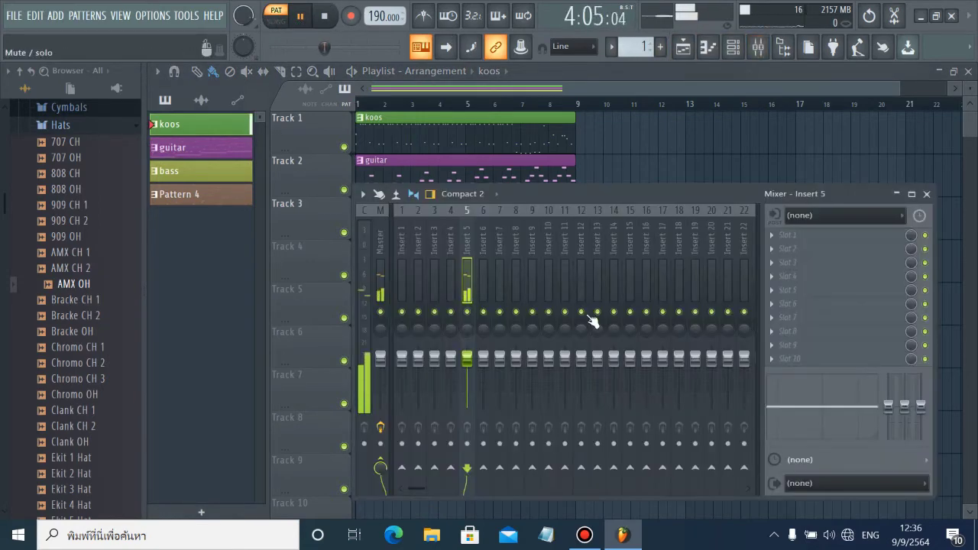
Add Fruity Parametric EQ 2 to slot 1 of Insert 5 and boost bands 1, 4 and 7.
click(801, 238)
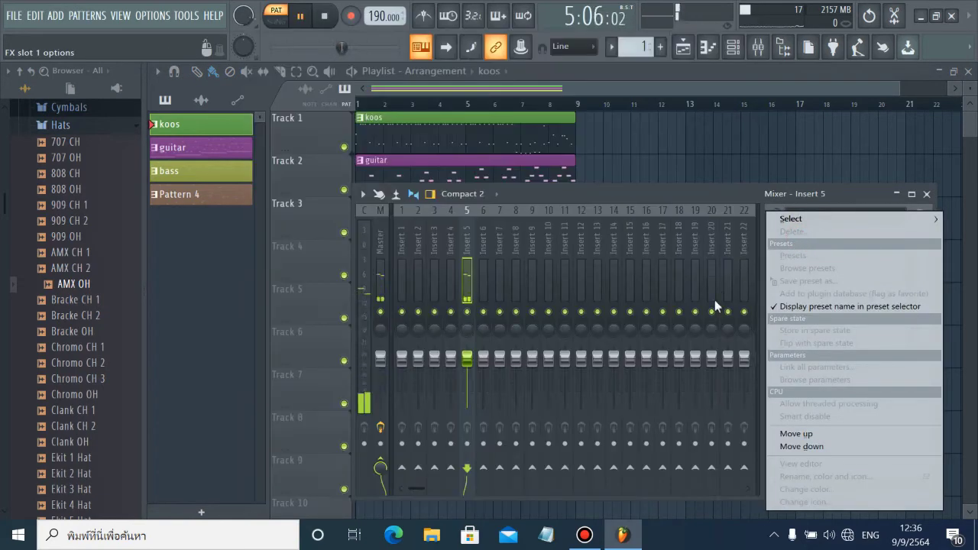
mouse_move(802, 220)
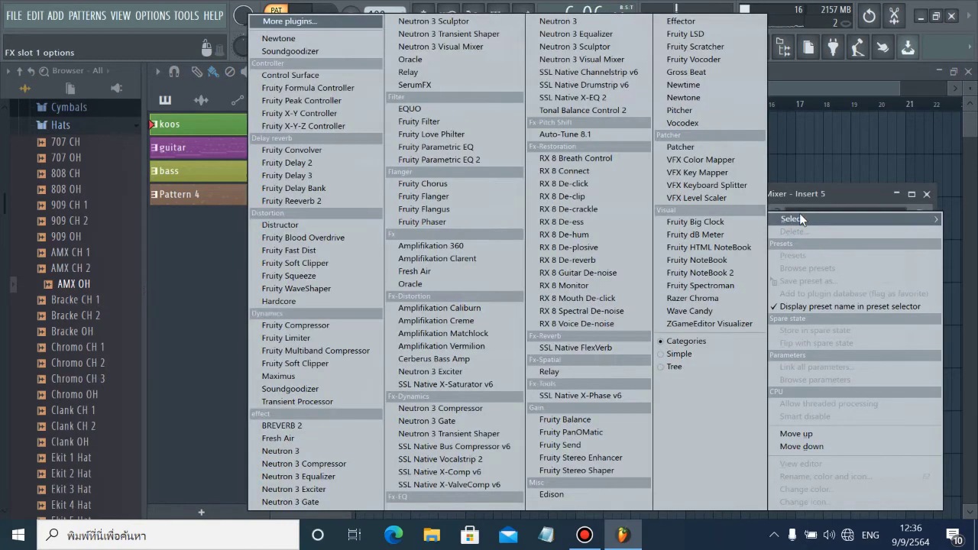
click(442, 159)
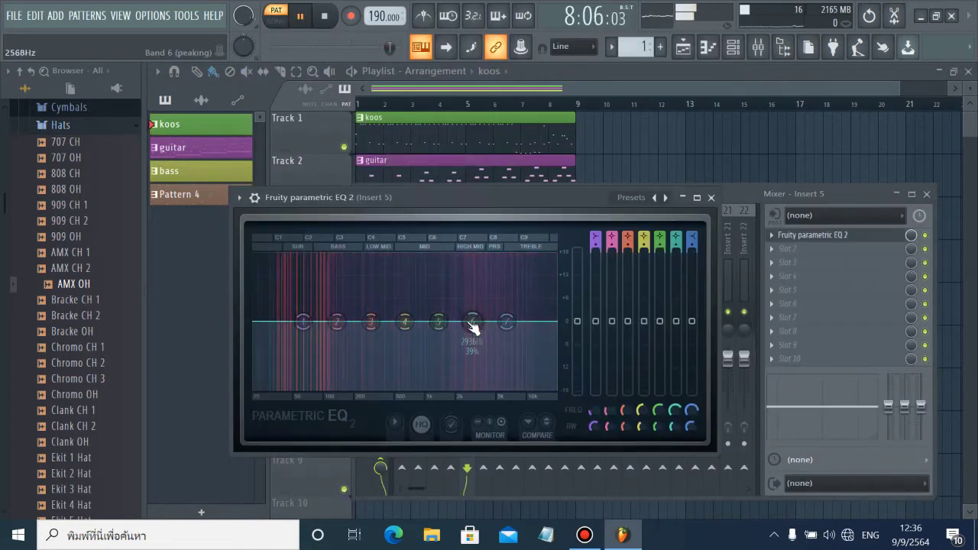
drag(498, 322, 490, 297)
drag(306, 321, 309, 300)
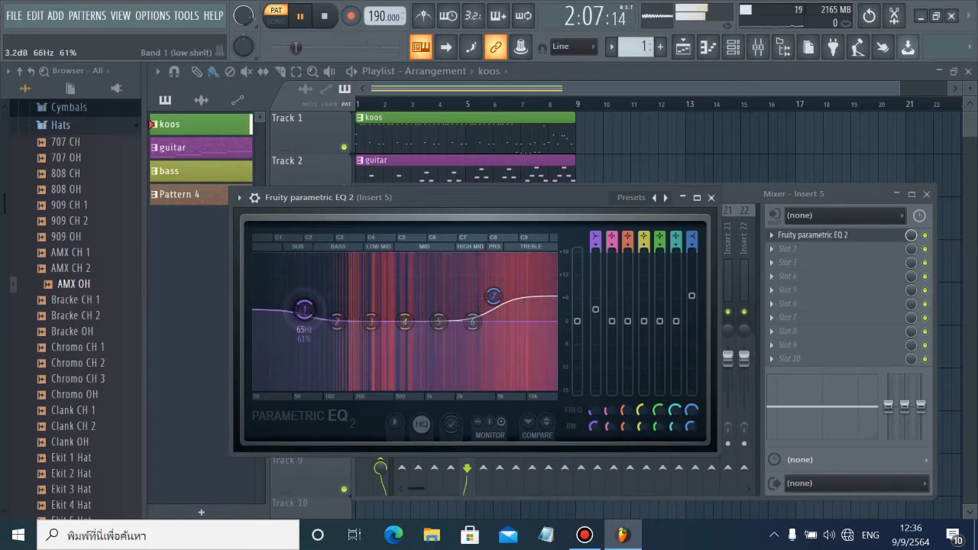
drag(405, 322, 406, 308)
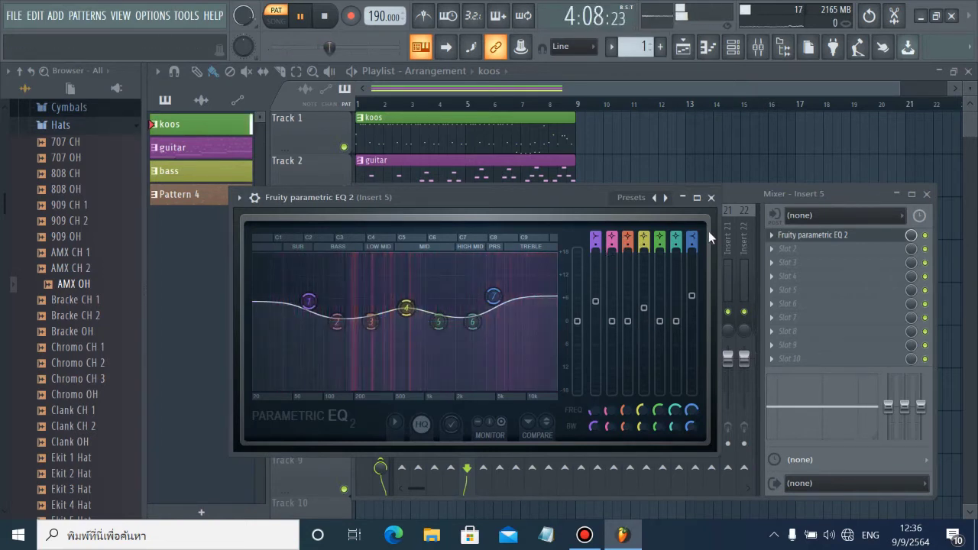
click(710, 197)
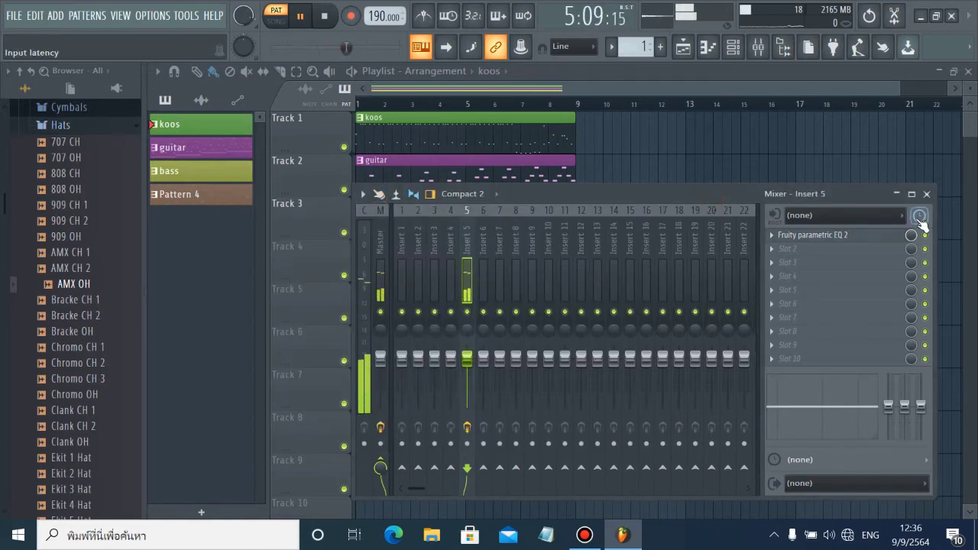
Add Fruity Reeverb 2 to slot 2 of Insert 5, raise its high cut, lower the room size to 6, and close the mixer.
click(842, 248)
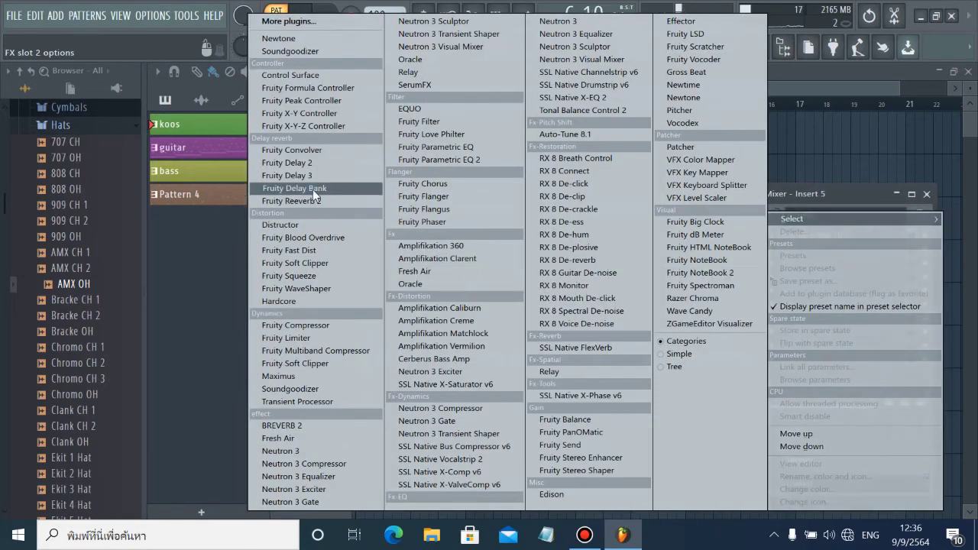
click(292, 200)
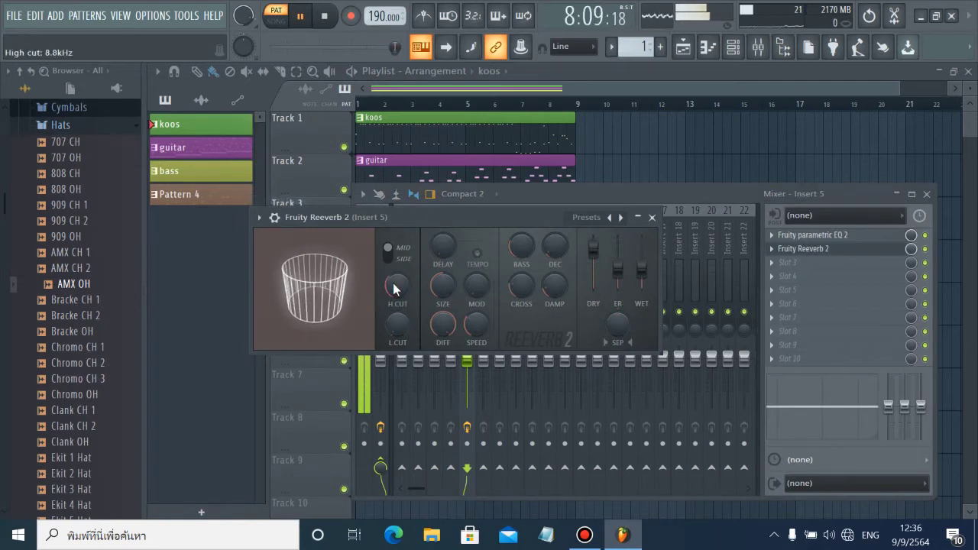
drag(395, 286, 395, 269)
scroll(447, 296, down, 15)
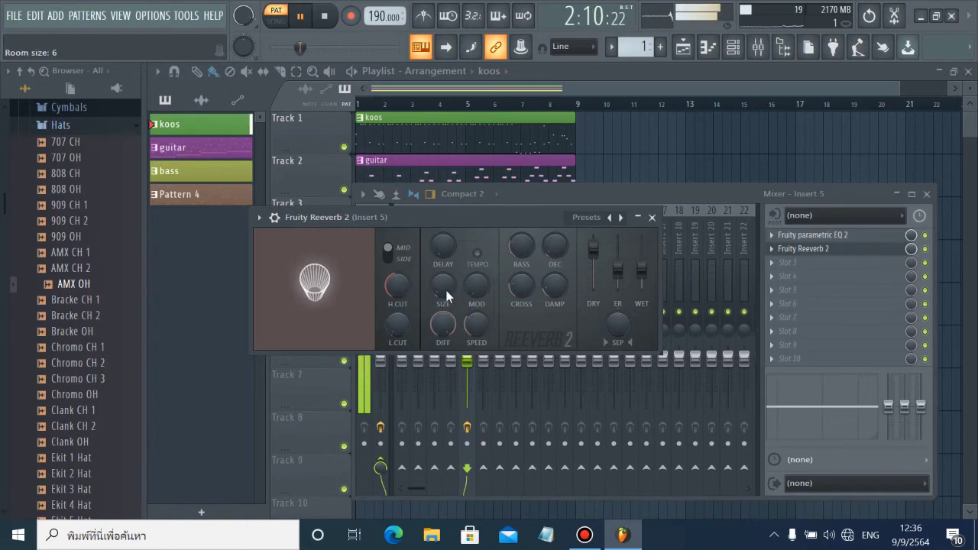
click(652, 218)
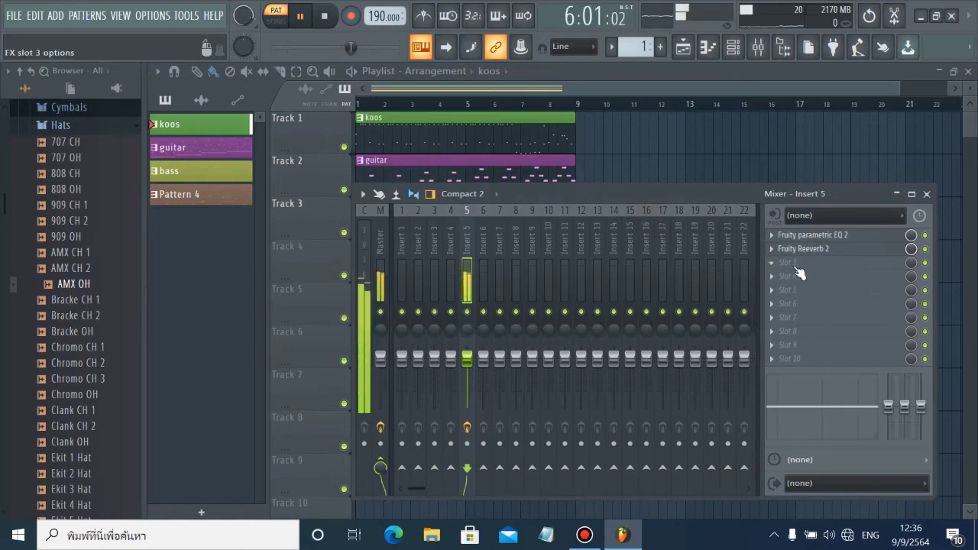
click(926, 194)
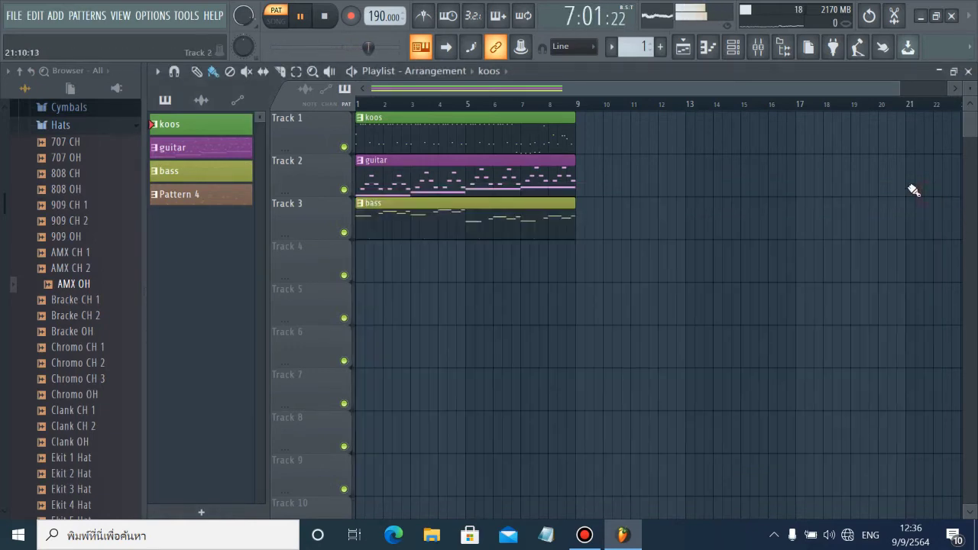
Show the mixer, rename the Insert 5 track koos and colour it green.
click(754, 56)
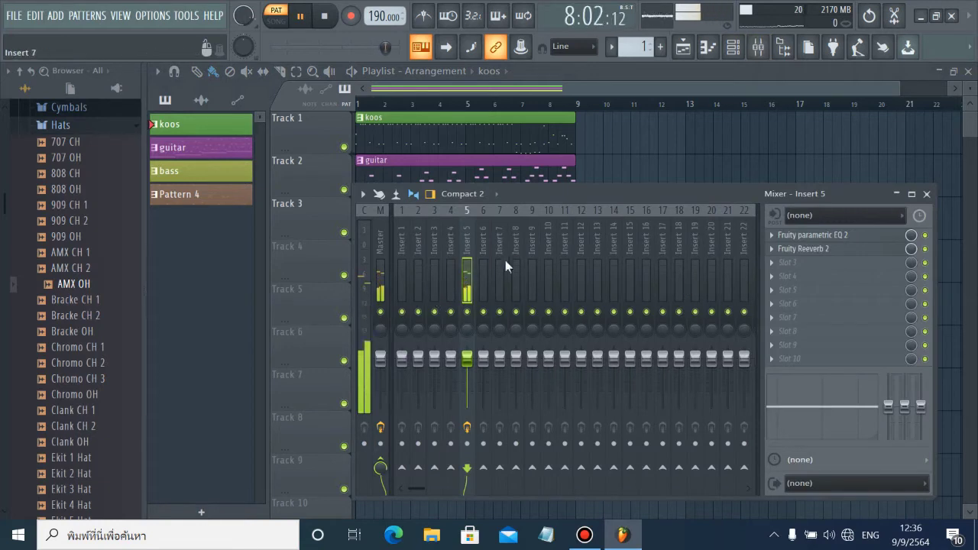
right_click(468, 240)
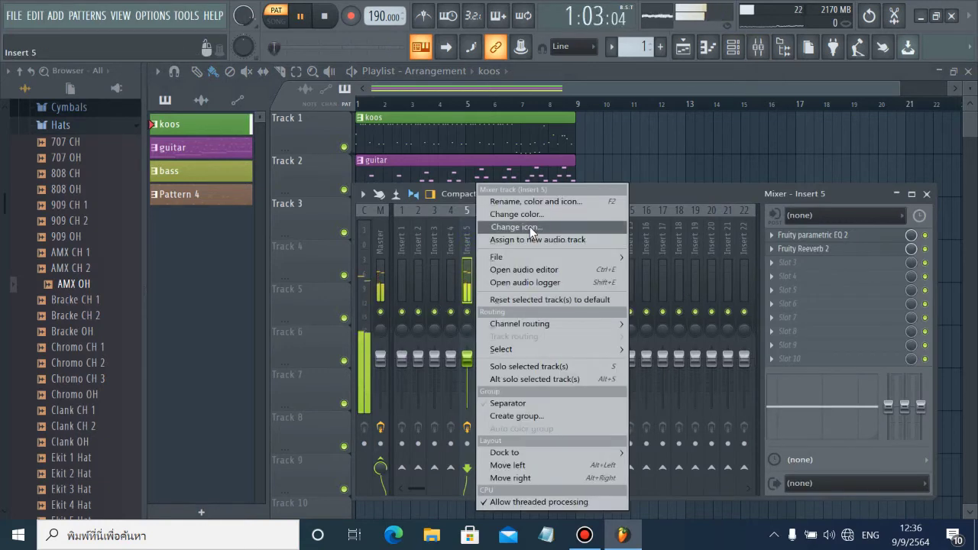
click(526, 201)
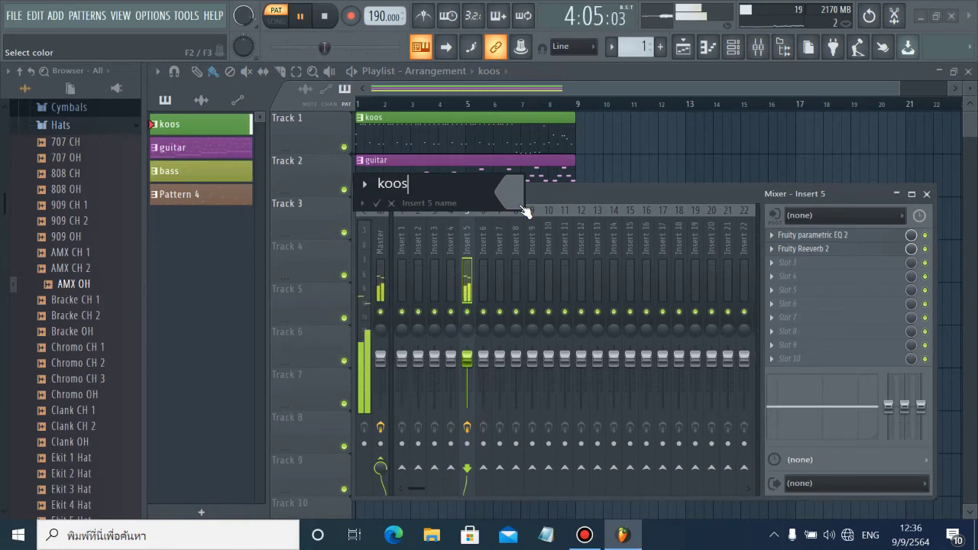
click(520, 204)
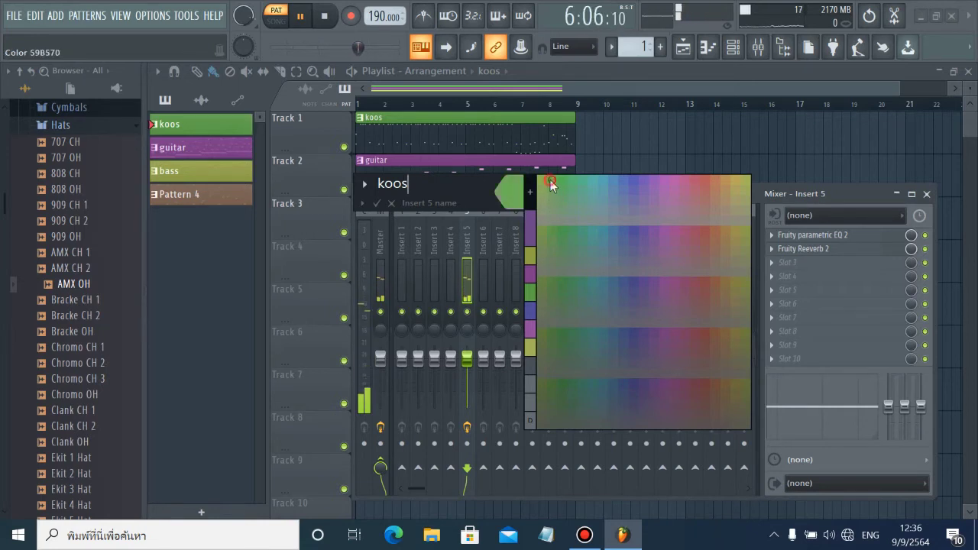
click(550, 183)
key(Return)
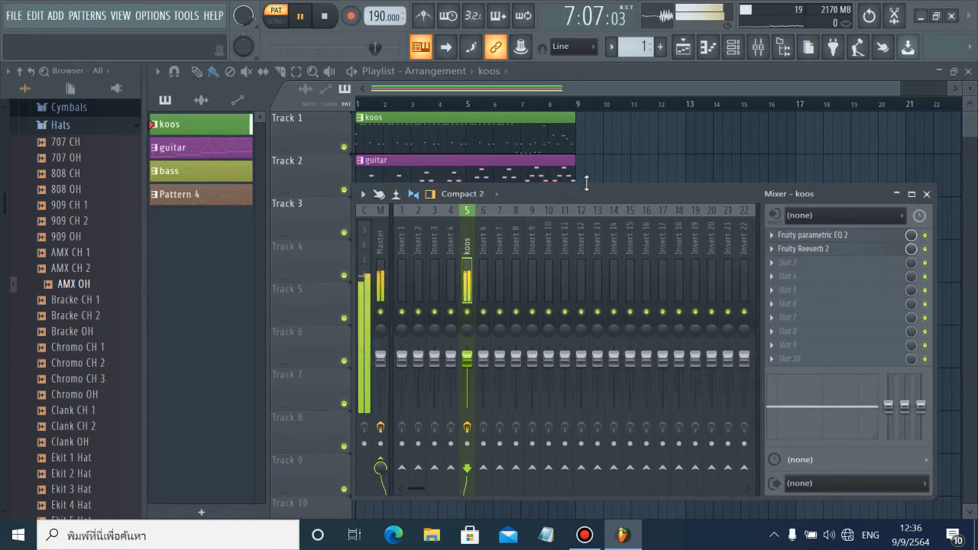
Rename the Insert 6 mixer track guitar and colour it pink-purple.
click(483, 230)
right_click(482, 230)
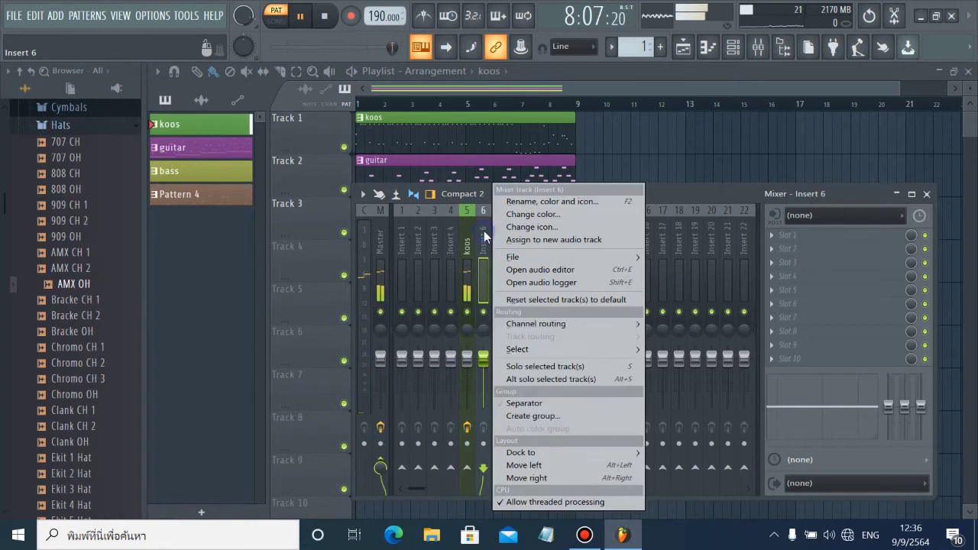
click(534, 202)
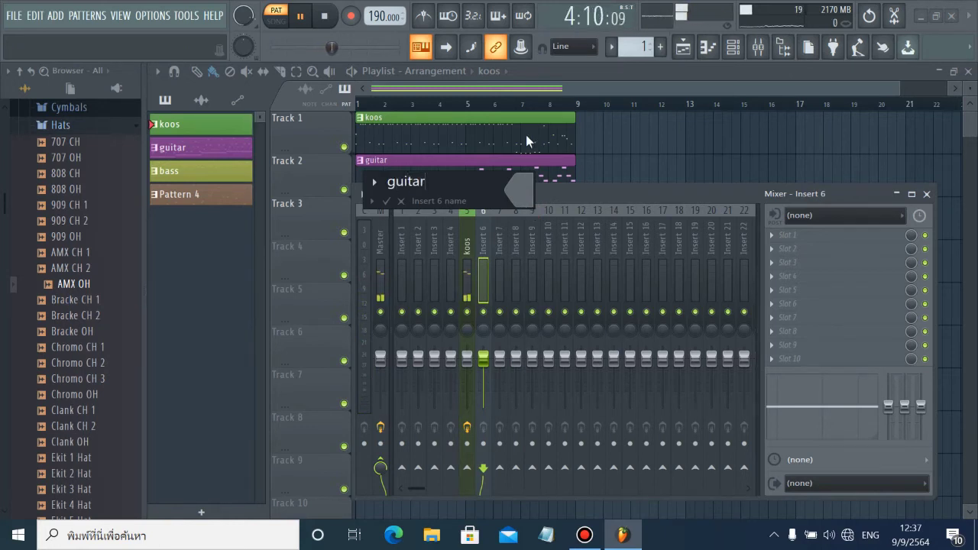
click(534, 191)
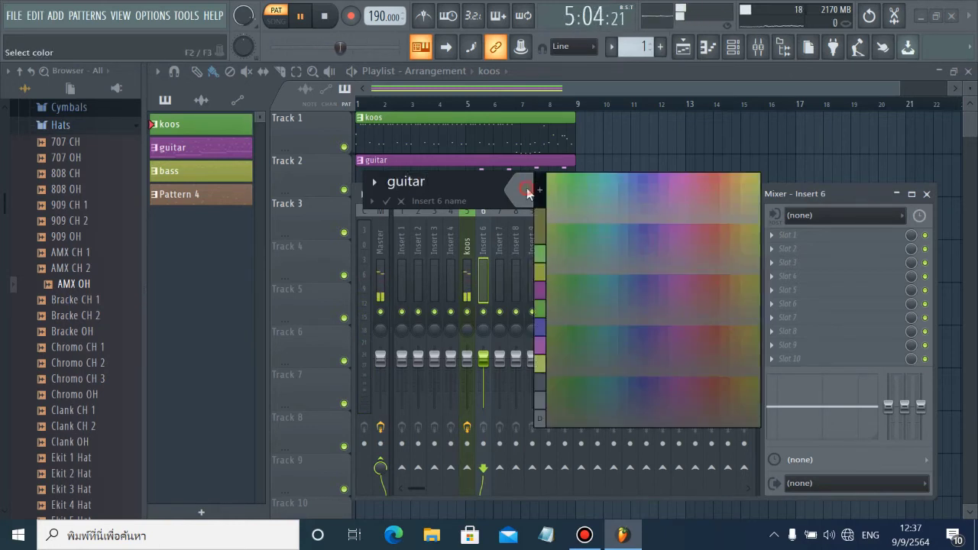
click(676, 179)
key(Return)
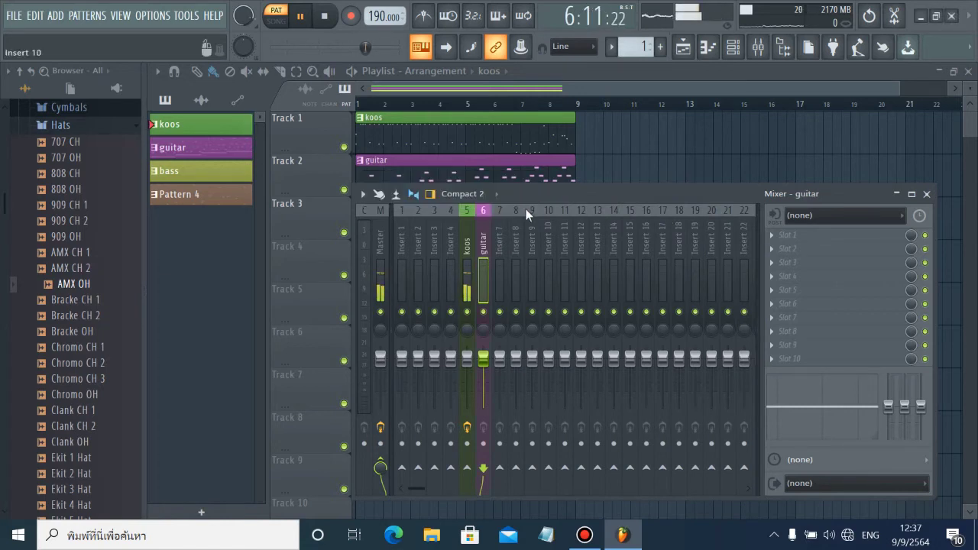
Rename the Insert 7 mixer track bass and colour it yellow.
click(498, 259)
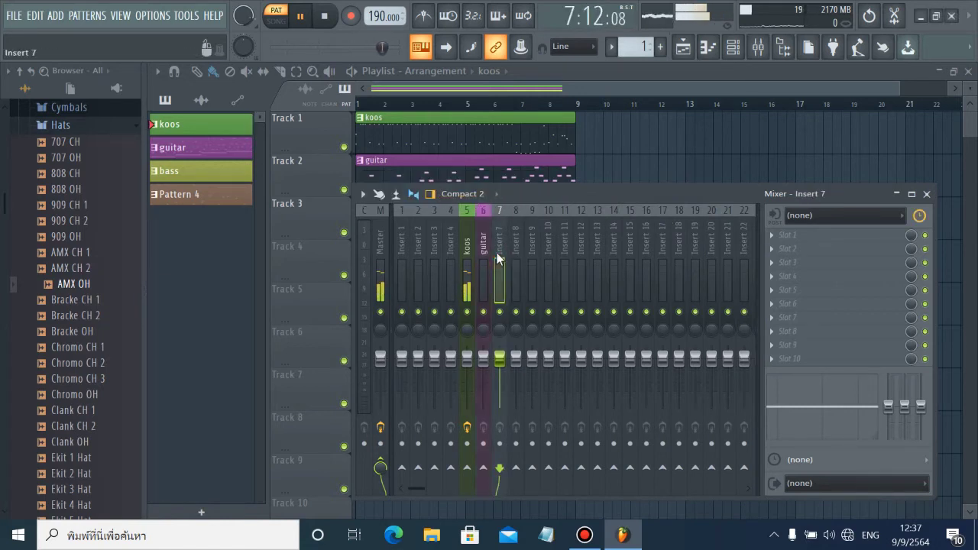
right_click(497, 233)
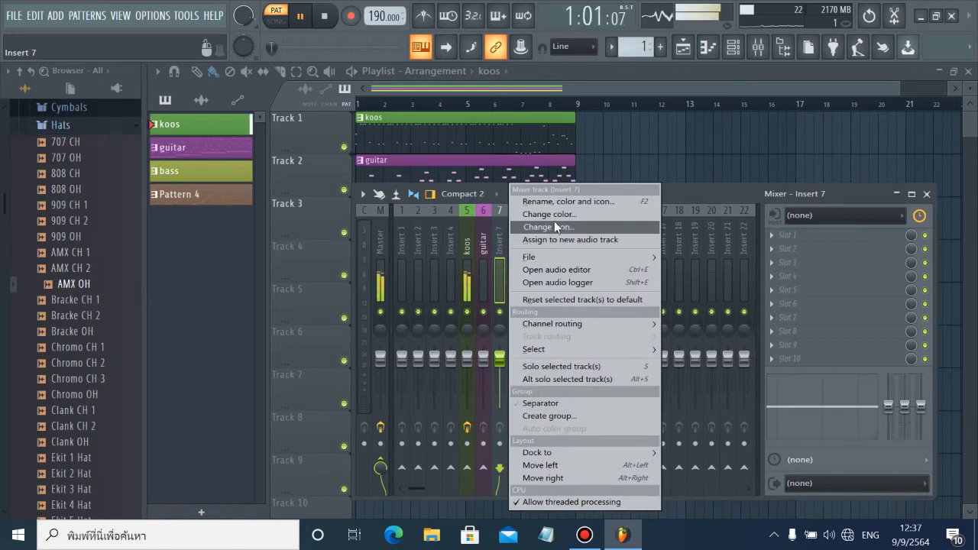
click(555, 202)
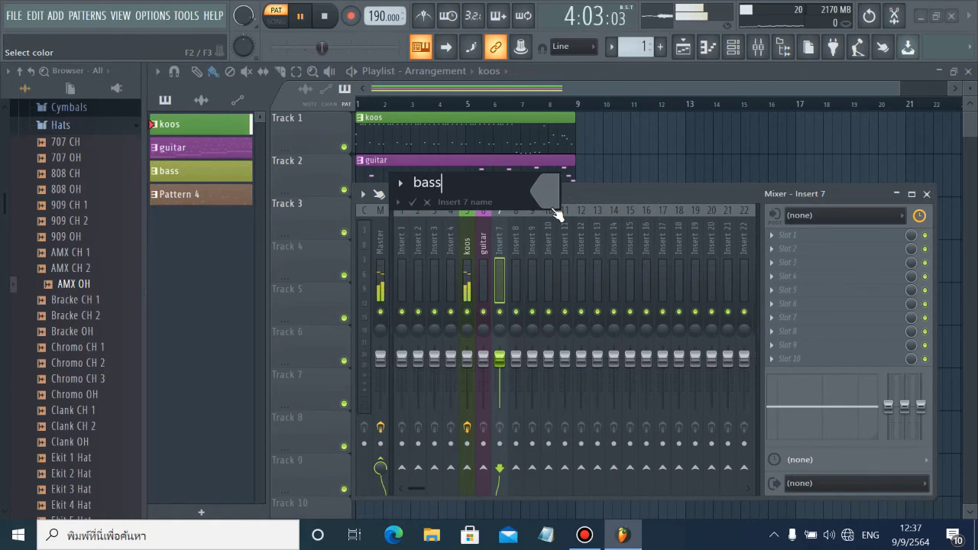
click(552, 206)
click(749, 200)
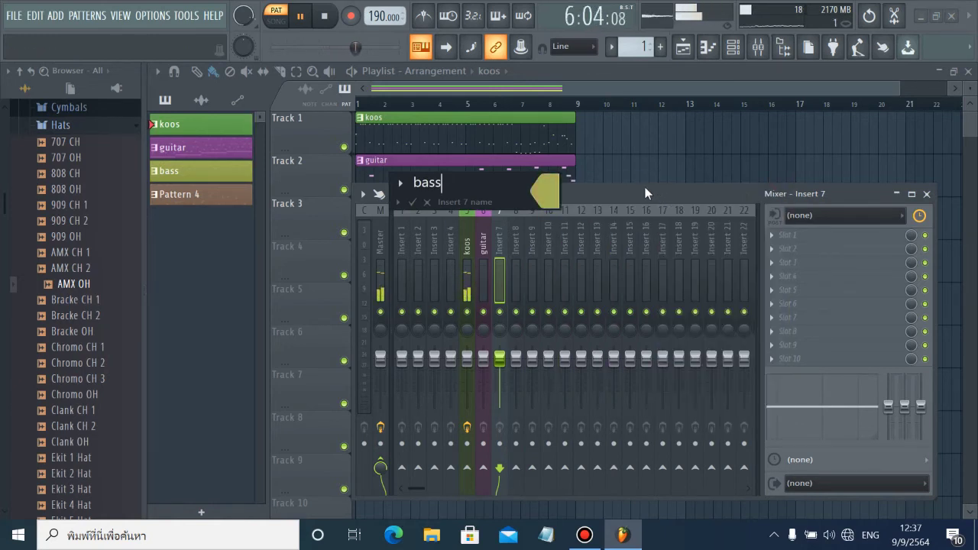
text(bass)
key(Return)
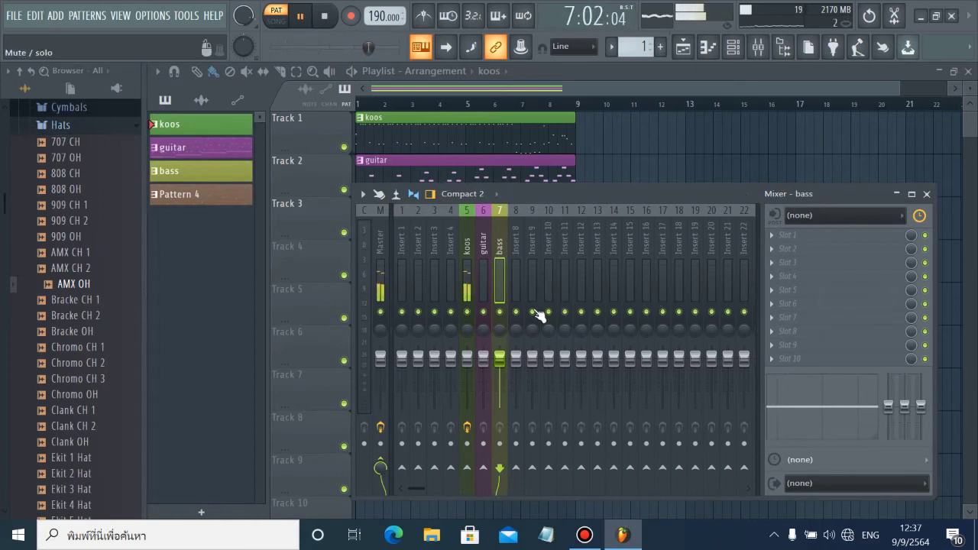
Select the guitar mixer track, switch playback to the guitar pattern and show the mixer again.
click(481, 289)
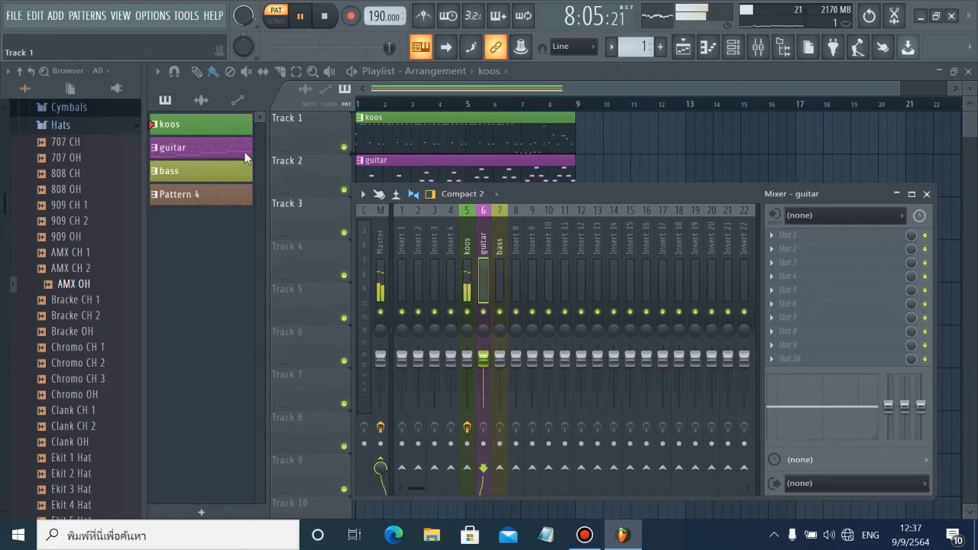
click(214, 158)
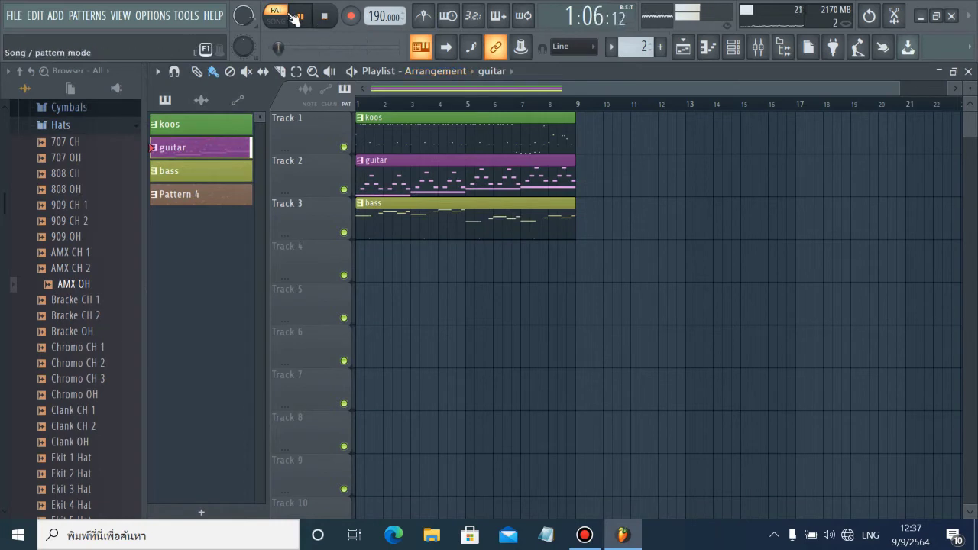
click(758, 47)
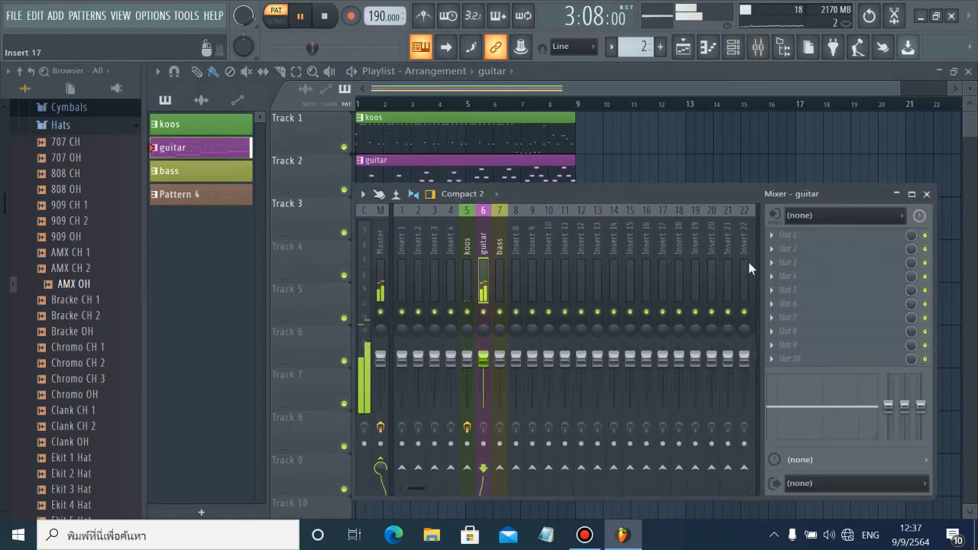
Add Fruity Parametric EQ 2 to slot 1 of the guitar track and boost bands 3 to 7, rising towards the treble.
click(785, 243)
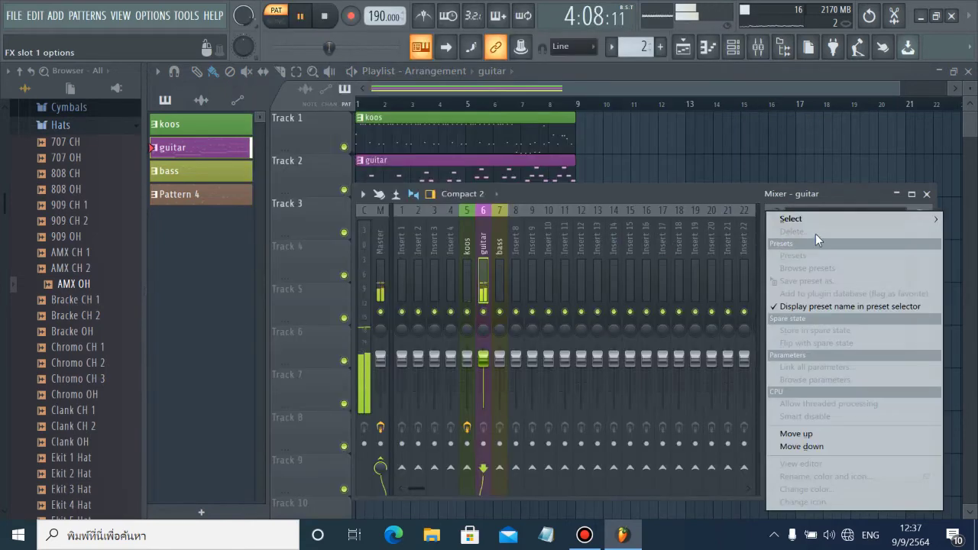
mouse_move(804, 221)
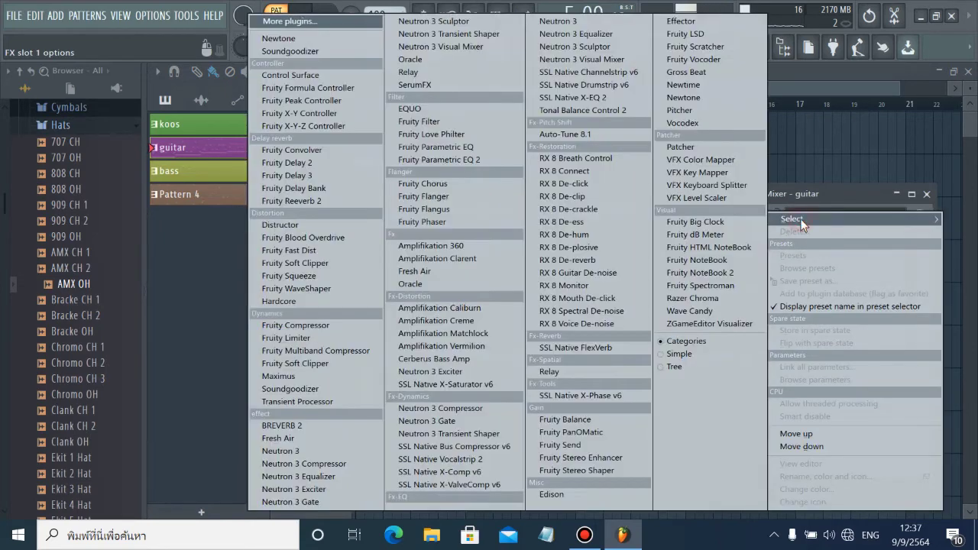
click(476, 156)
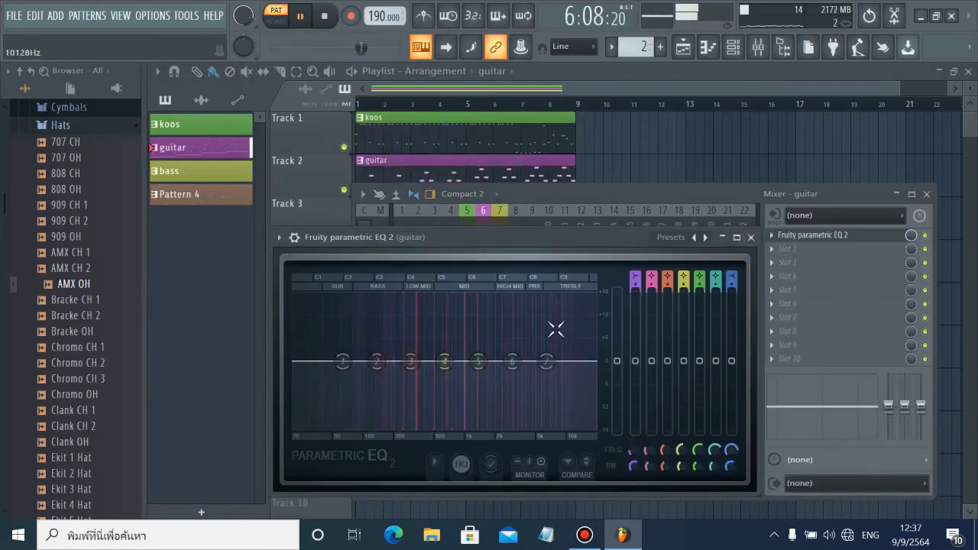
drag(546, 361, 513, 343)
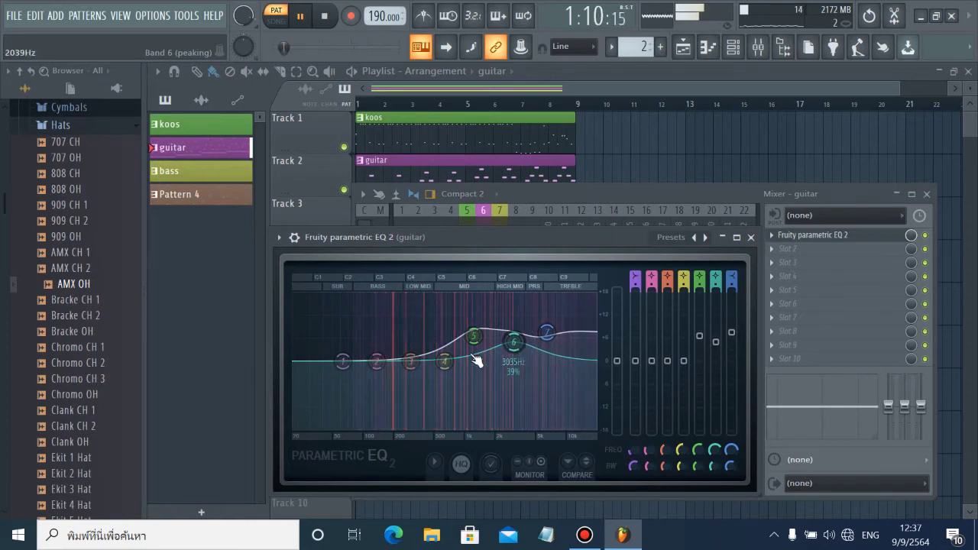
drag(413, 363, 397, 351)
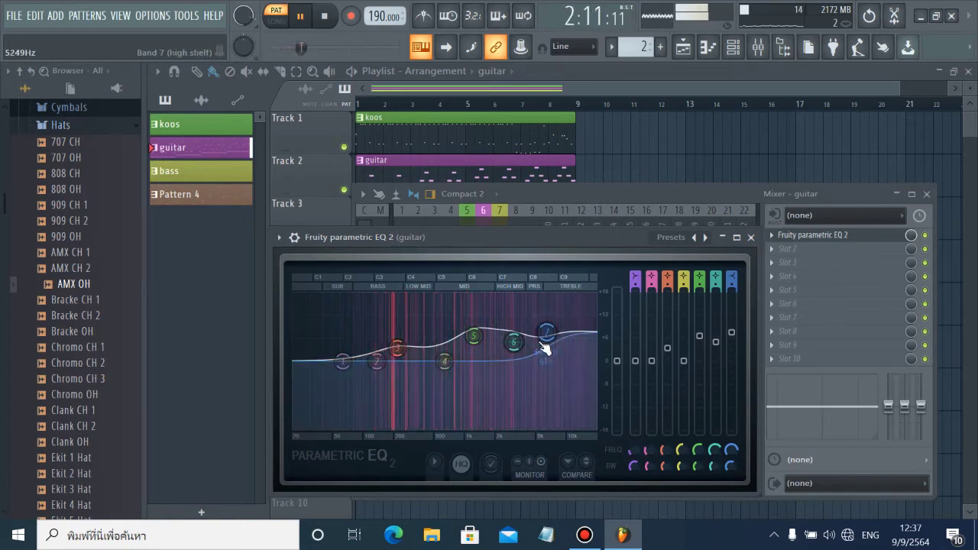
drag(547, 332, 544, 310)
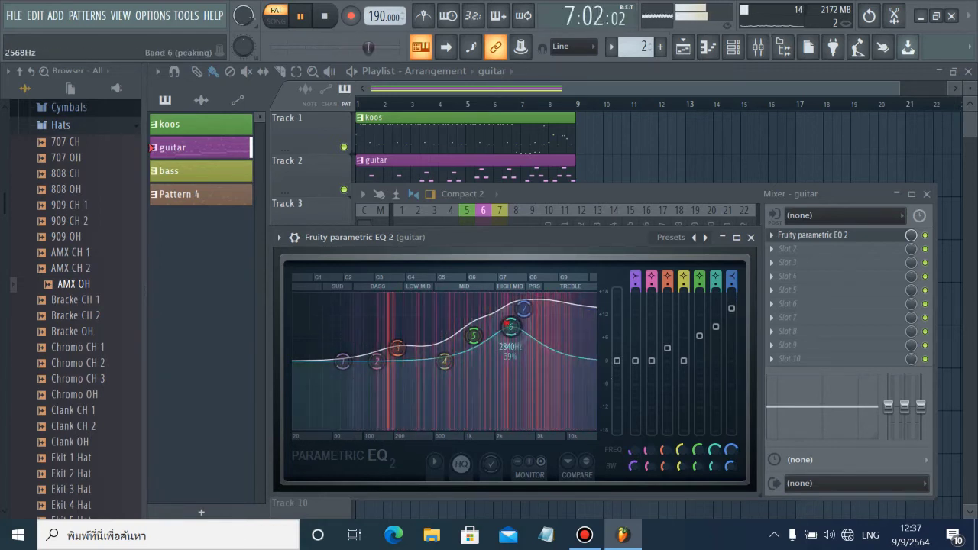
drag(511, 325, 484, 343)
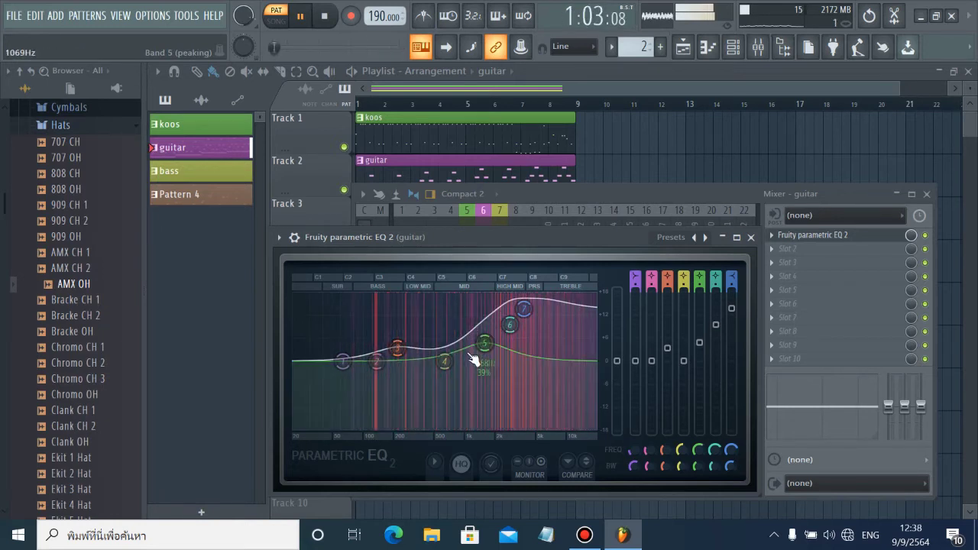
drag(398, 349, 388, 349)
drag(444, 360, 405, 356)
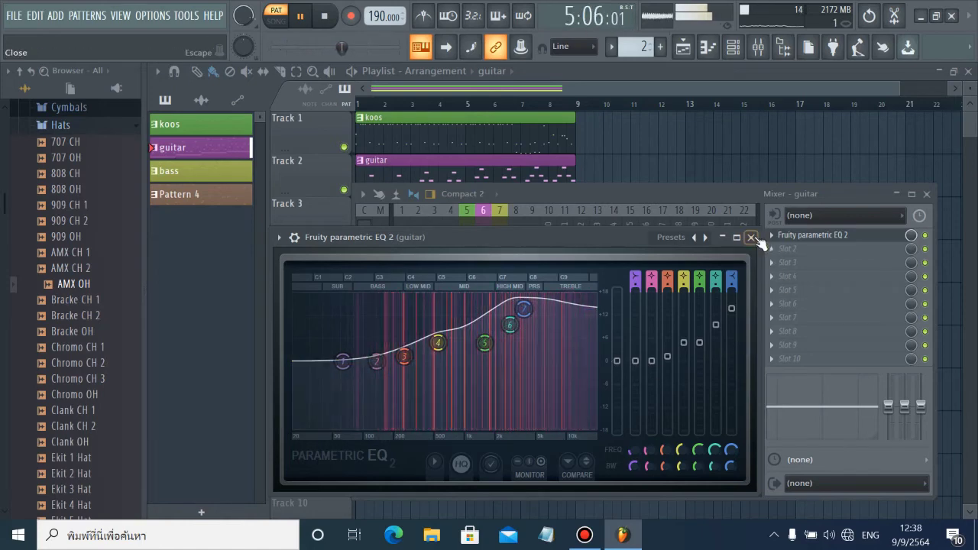
Add Fresh Air to slot 2 of the guitar track, with Mid Air at 30 and High Air at 28, and close its window.
click(787, 252)
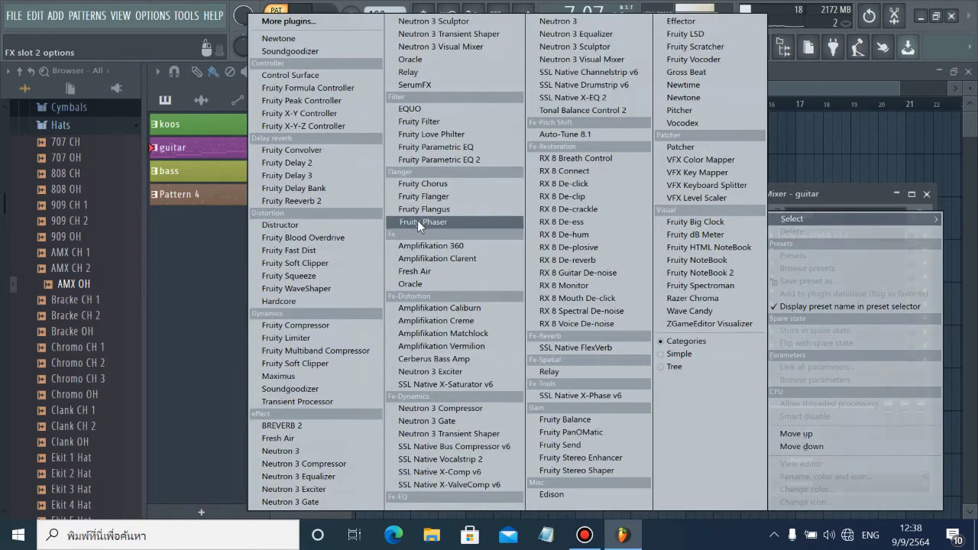
click(415, 271)
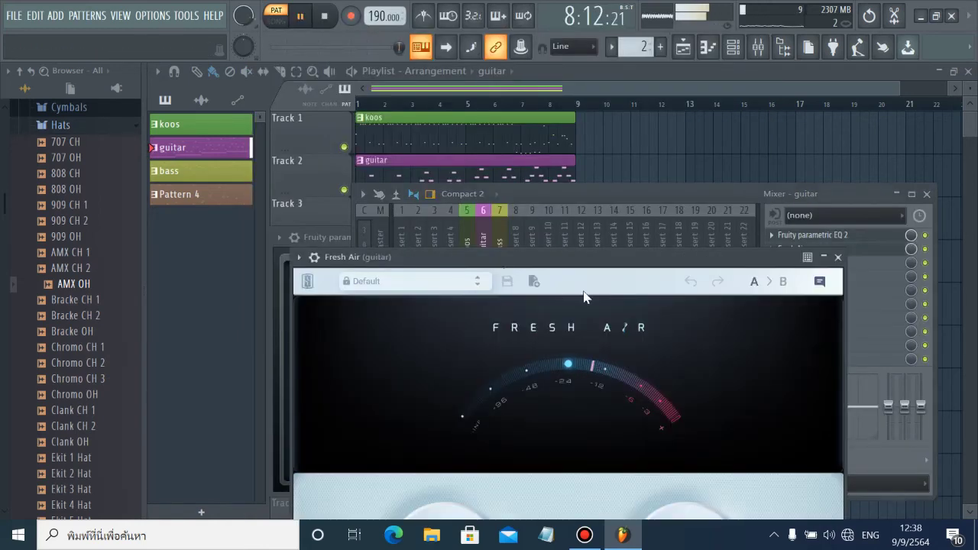
drag(648, 252, 619, 86)
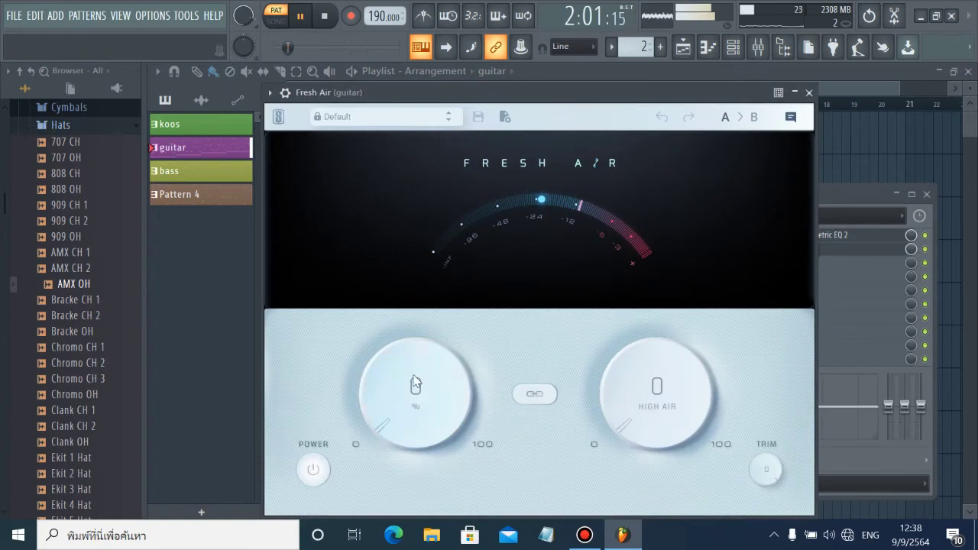
drag(414, 382, 414, 375)
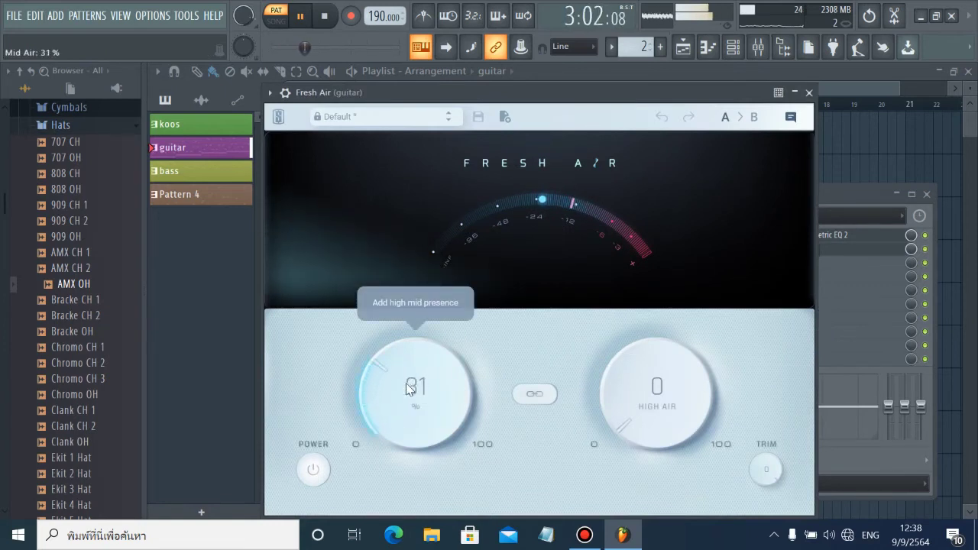
drag(664, 394, 671, 390)
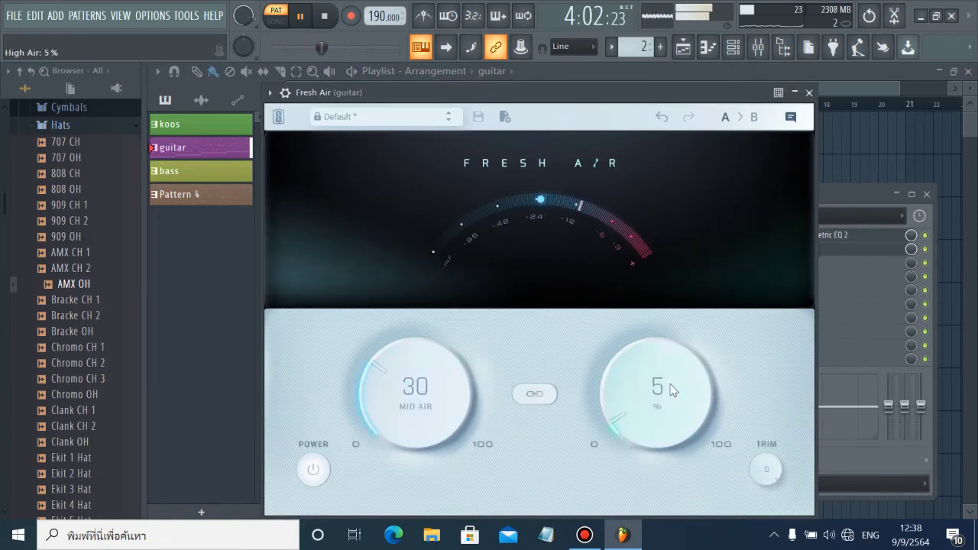
scroll(661, 394, up, 5)
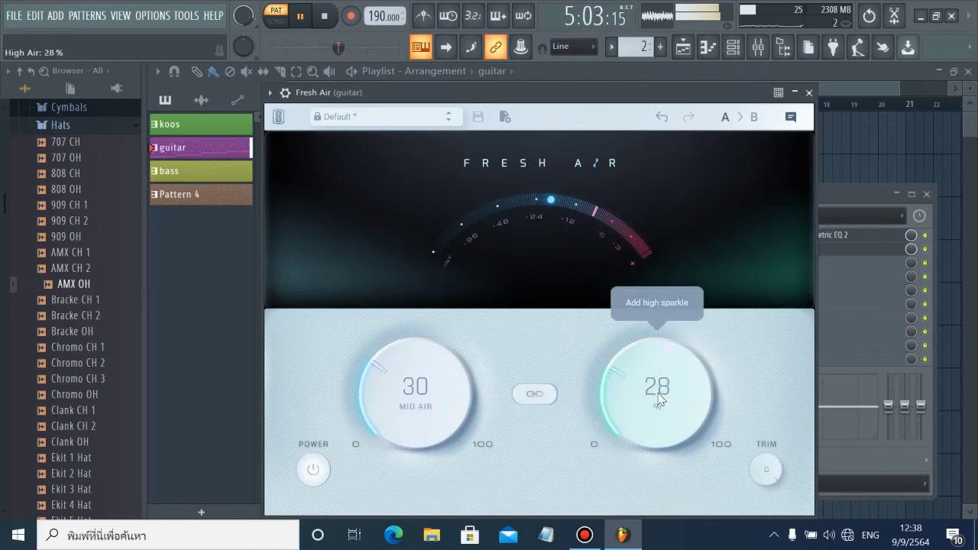
click(809, 92)
Add BREVERB 2 to slot 3 of the guitar track, lower its wet level to -5.9 dB and close its window.
click(796, 263)
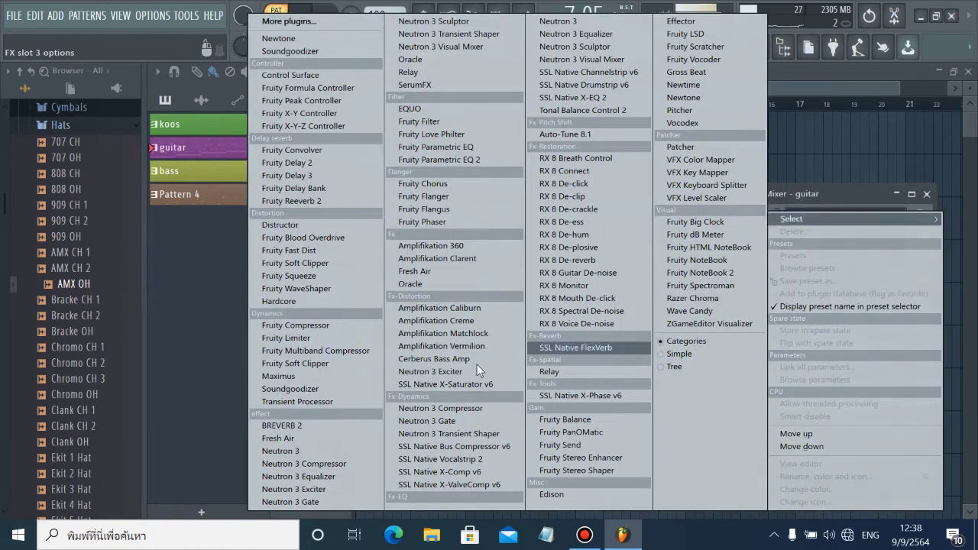
click(288, 426)
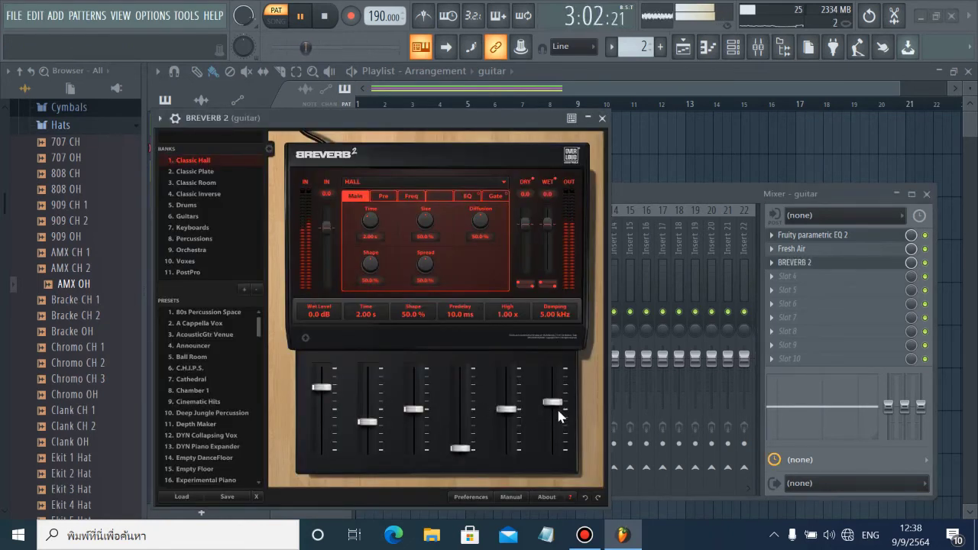
drag(319, 392, 319, 400)
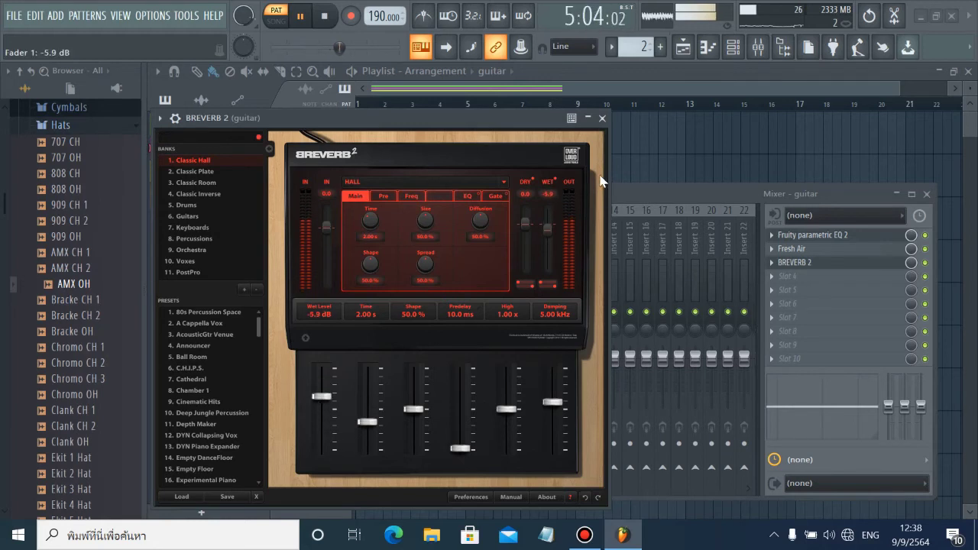
click(602, 119)
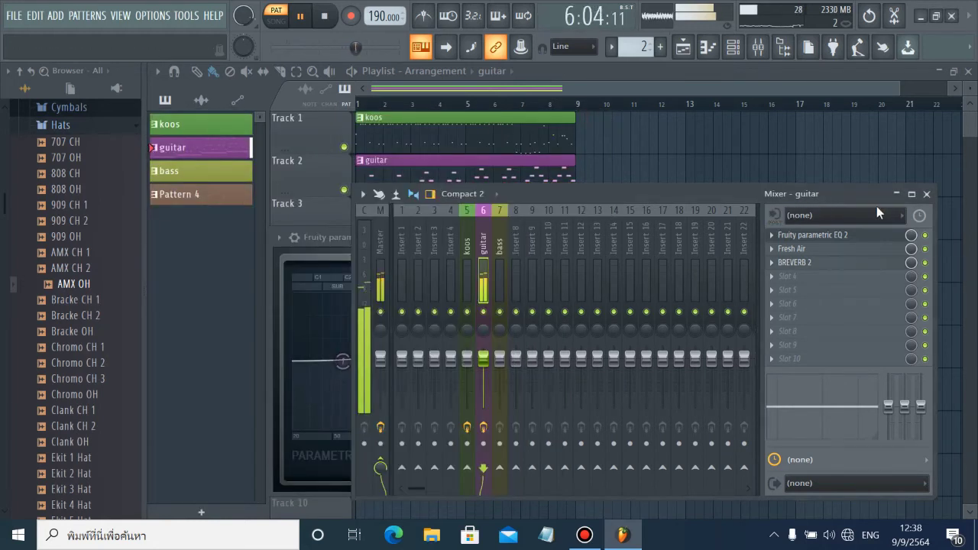
Pan the guitar channel to the right and lower its volume in the channel rack, then close the rack.
click(926, 194)
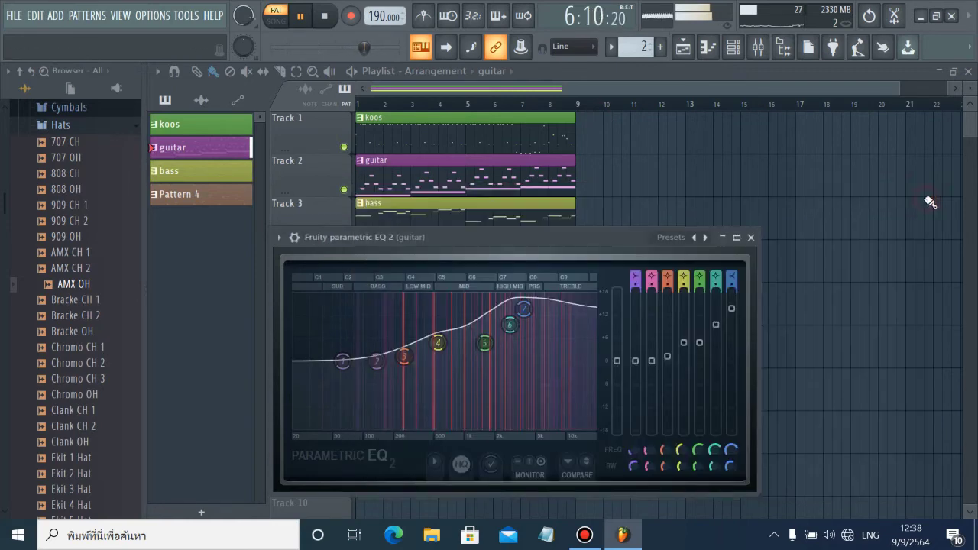
click(732, 45)
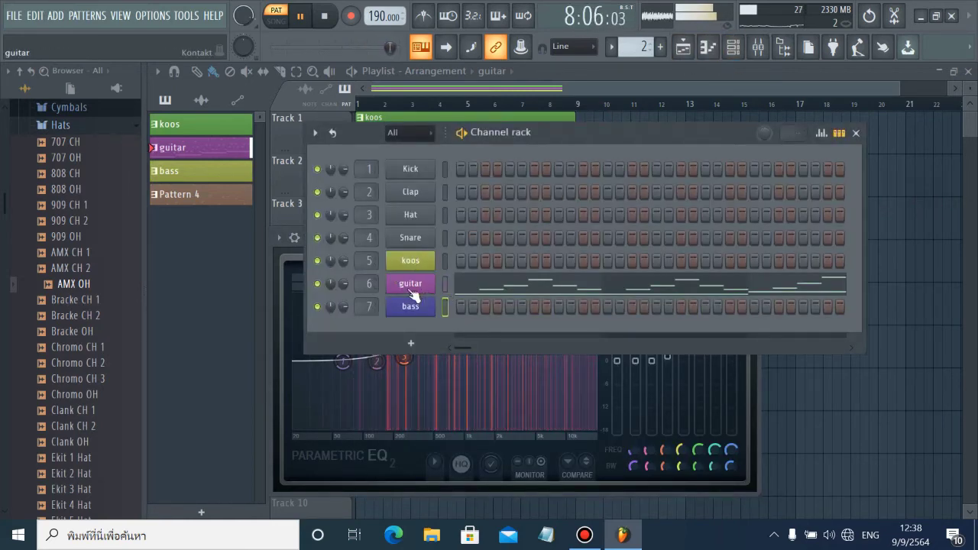
scroll(332, 286, down, 5)
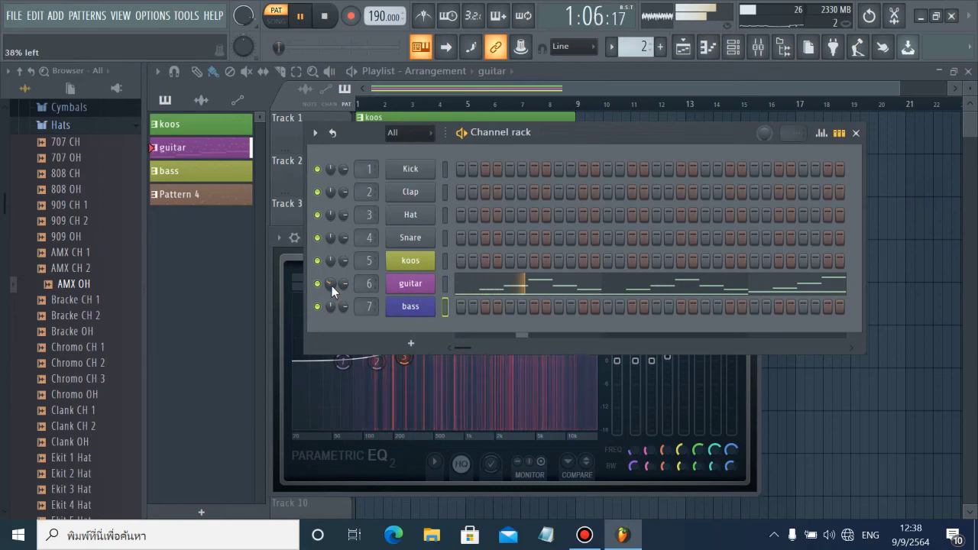
scroll(331, 285, up, 10)
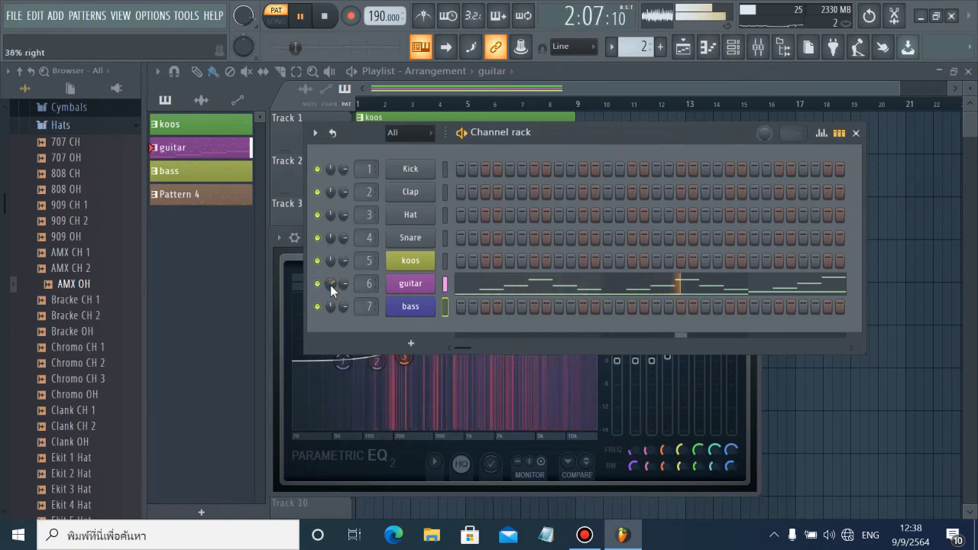
scroll(330, 285, down, 2)
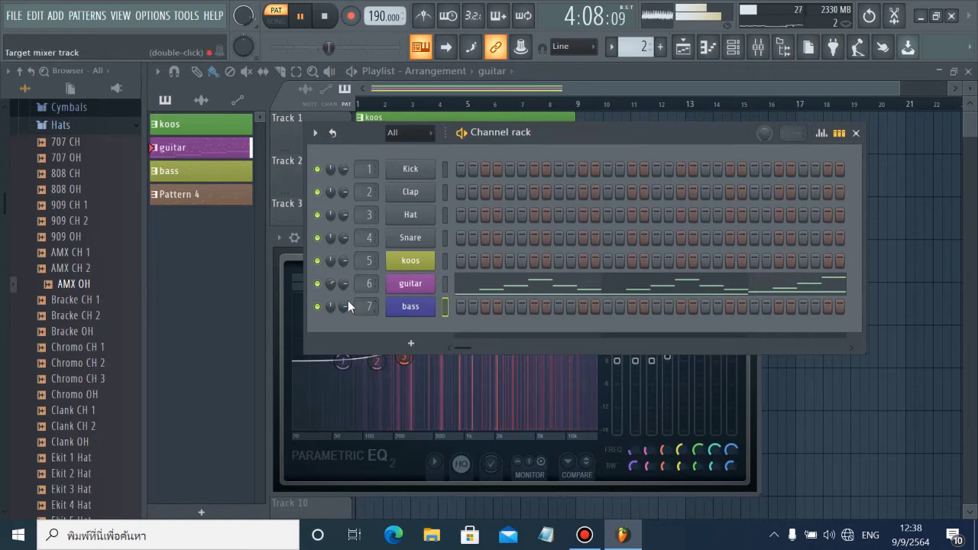
scroll(346, 287, down, 3)
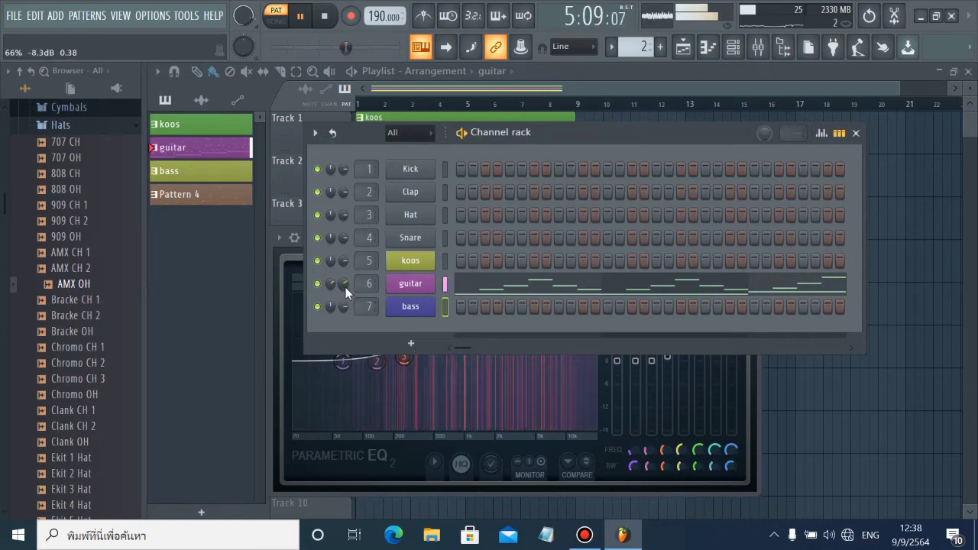
scroll(344, 287, down, 2)
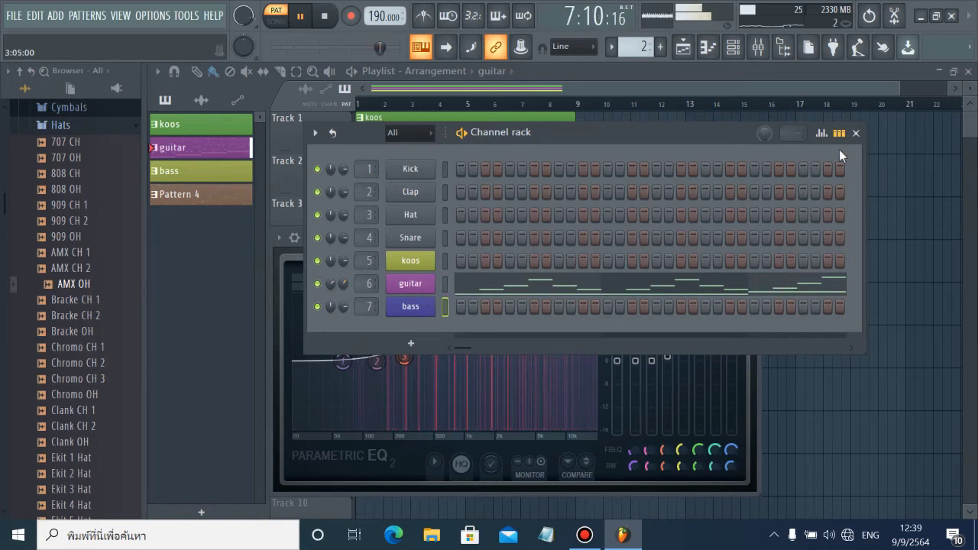
click(856, 132)
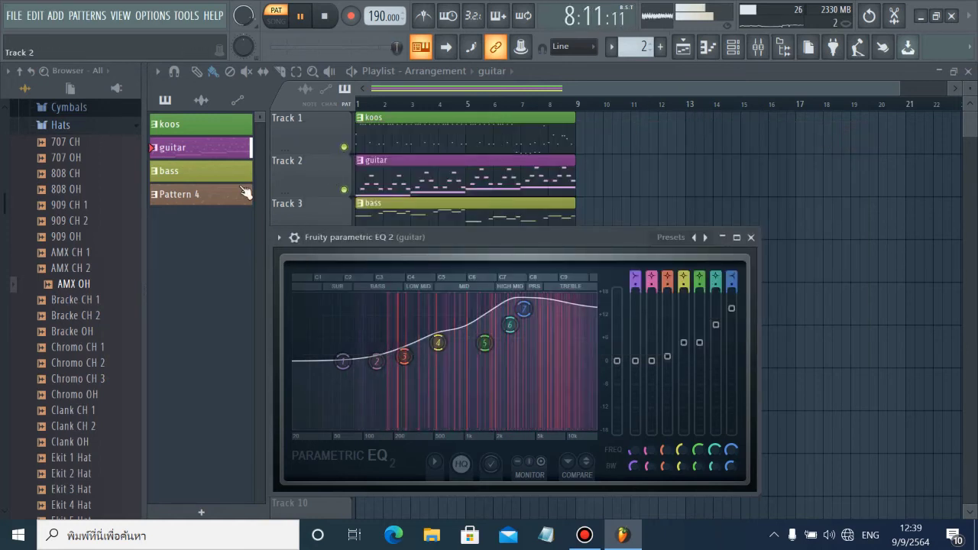
Switch playback to the bass pattern and select the bass track in the mixer.
click(204, 177)
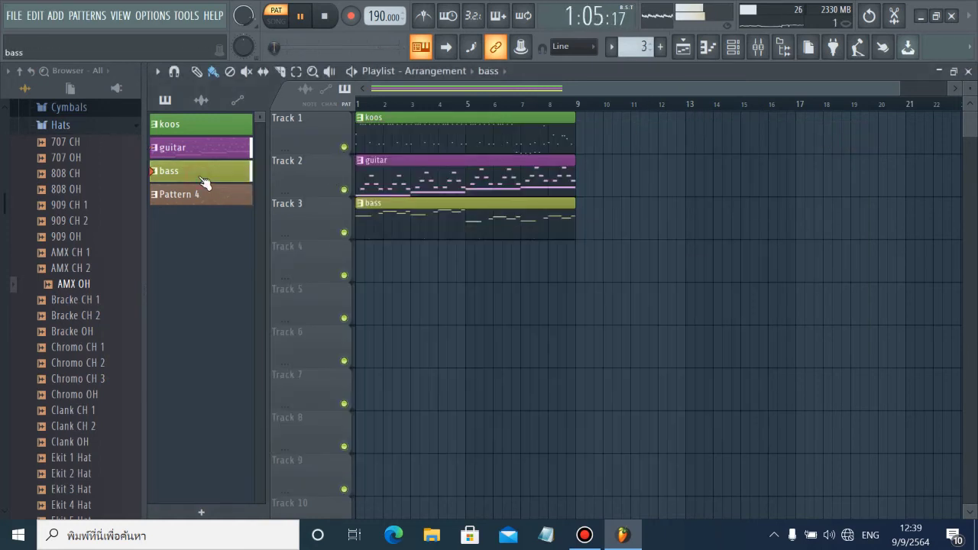
click(757, 49)
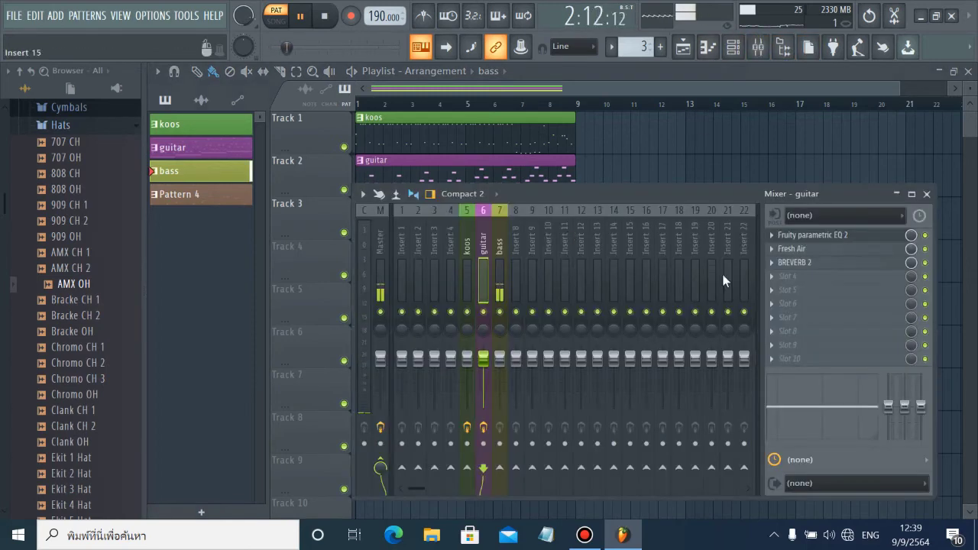
click(818, 250)
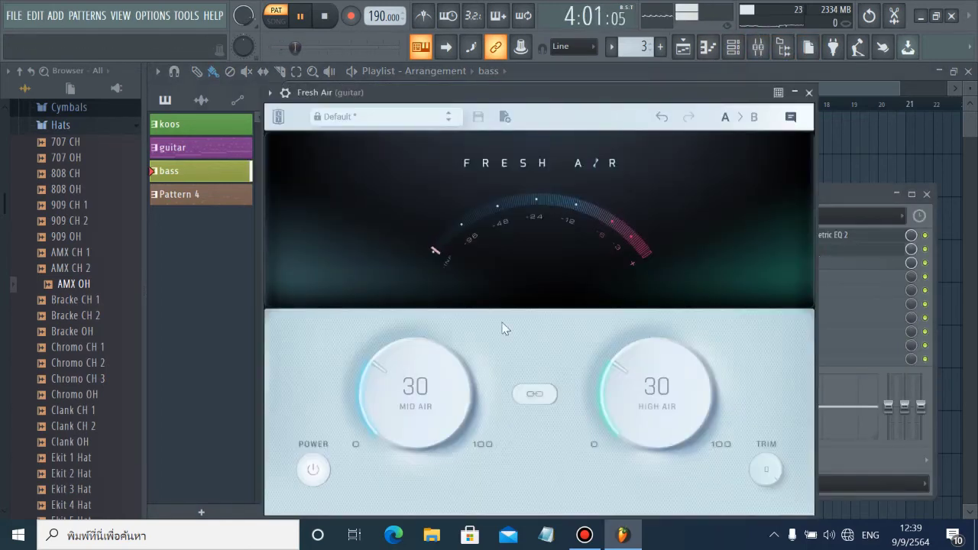
click(809, 92)
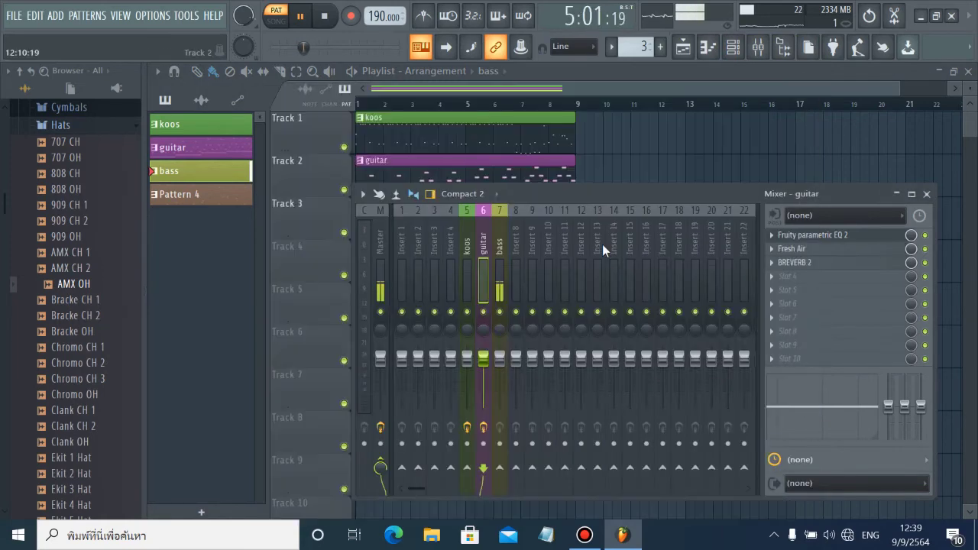
click(497, 291)
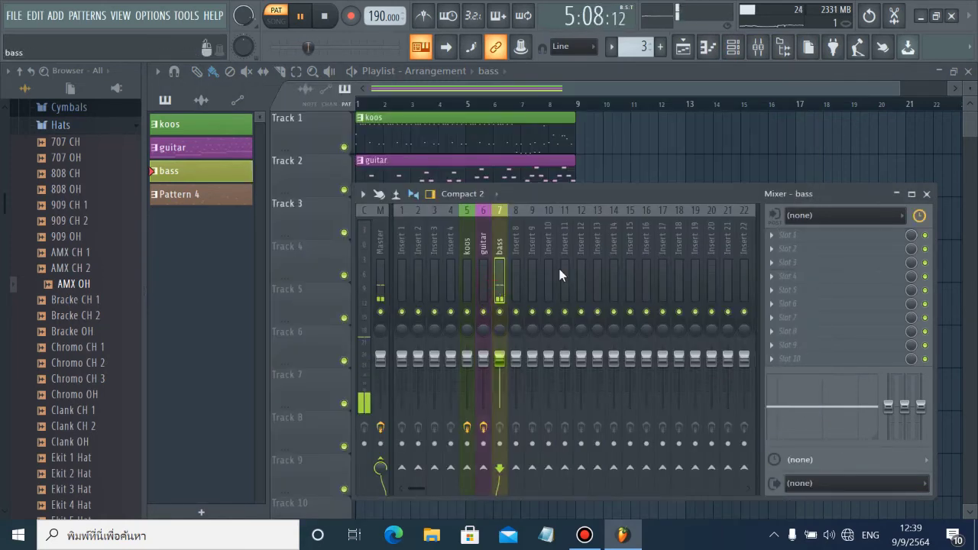
Add Fruity Parametric EQ 2 to slot 1 of the bass track, boost bands 1 to 4, and cut band 7 to about -12 dB.
click(817, 239)
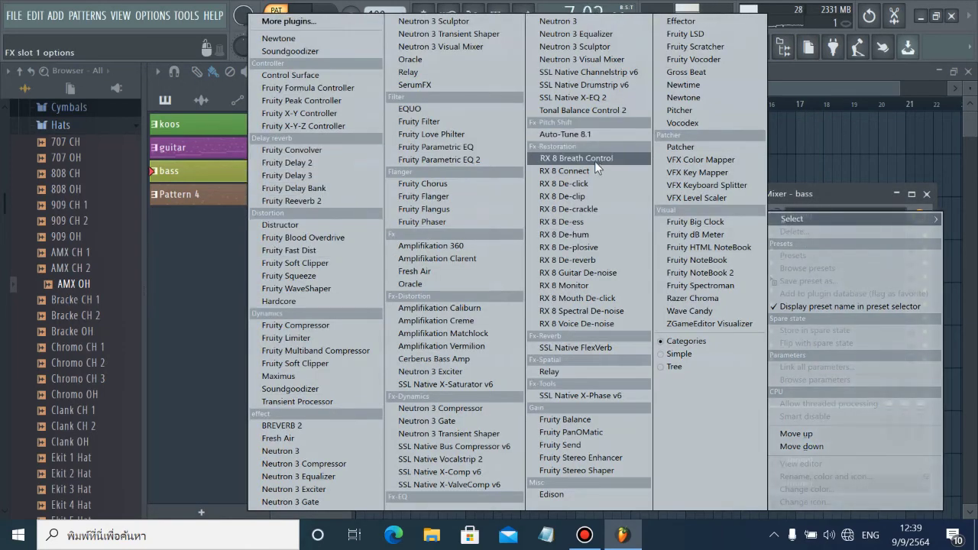
click(442, 159)
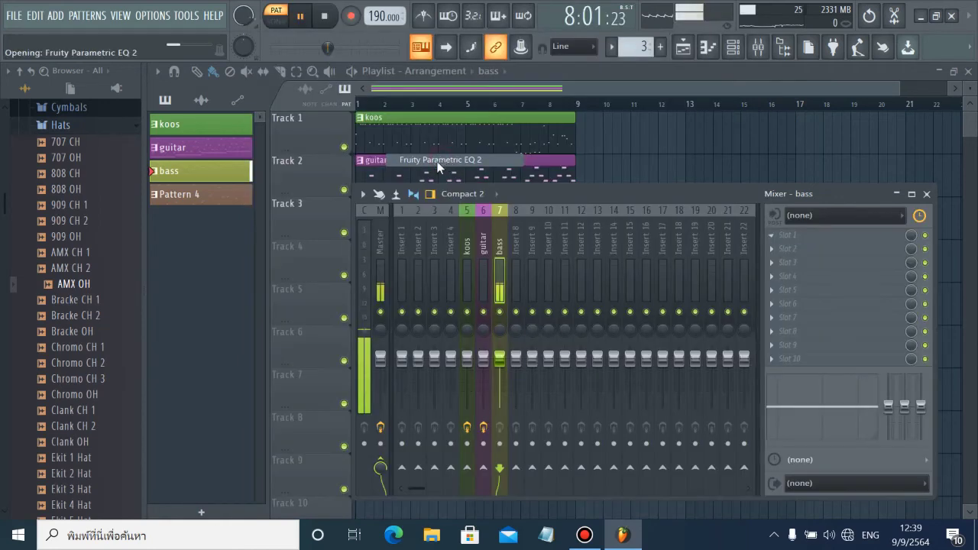
drag(291, 242, 279, 223)
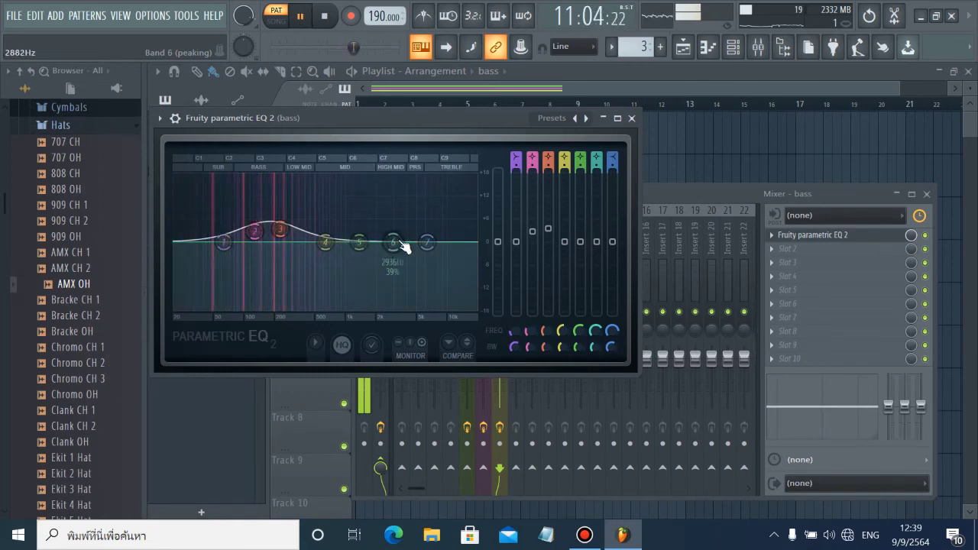
drag(427, 242, 426, 288)
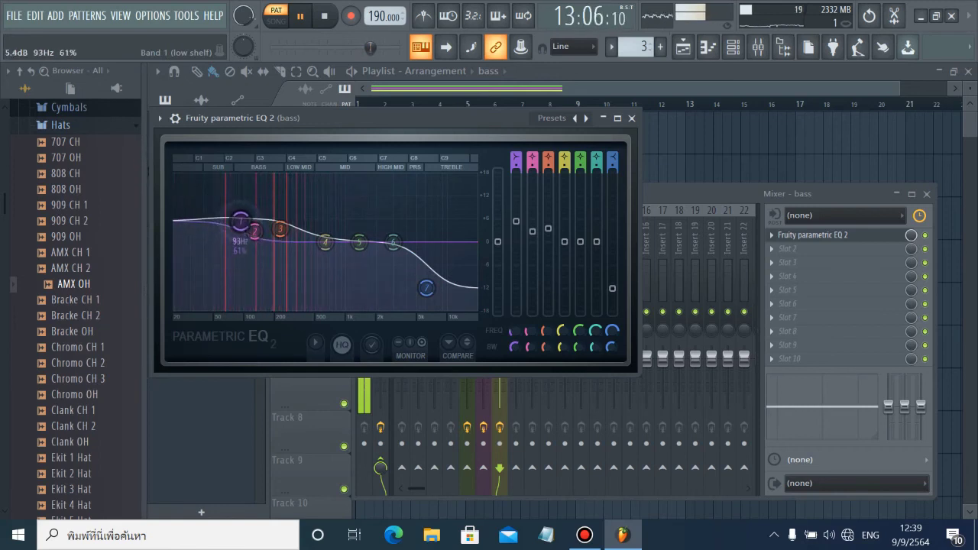
drag(240, 221, 235, 222)
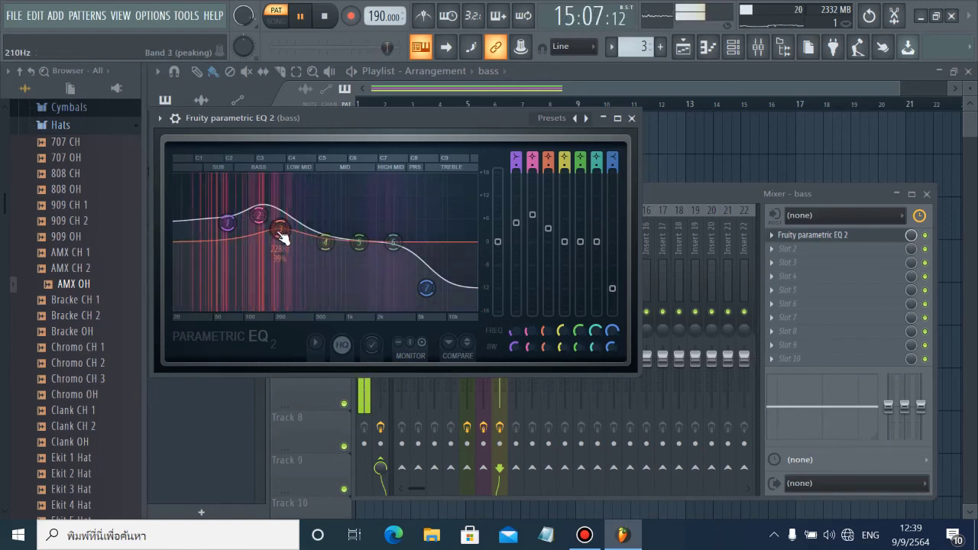
drag(281, 234, 286, 224)
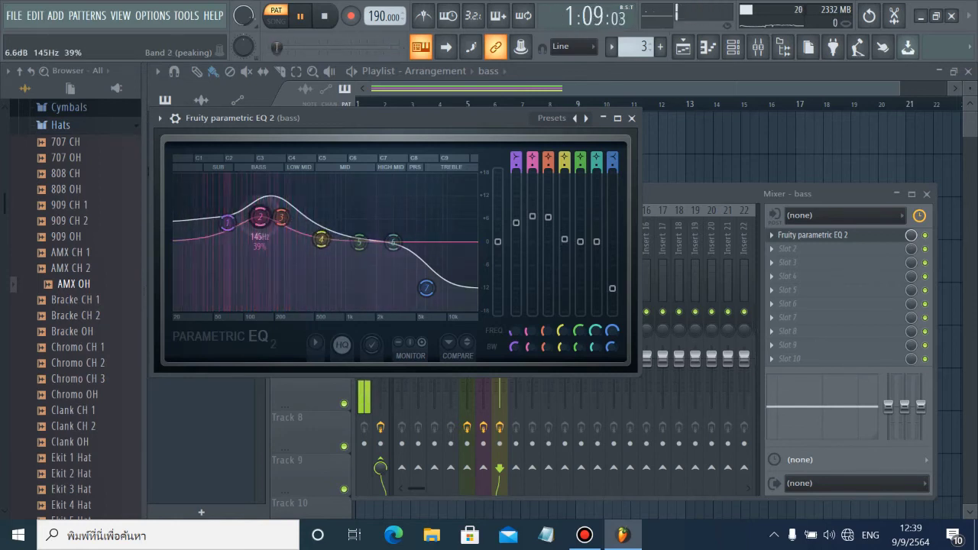
drag(260, 217, 261, 218)
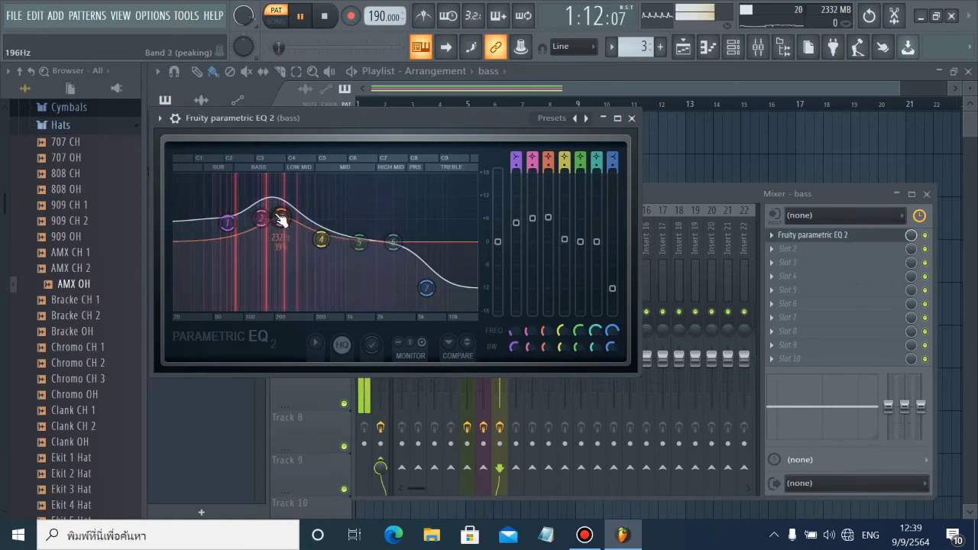
click(622, 119)
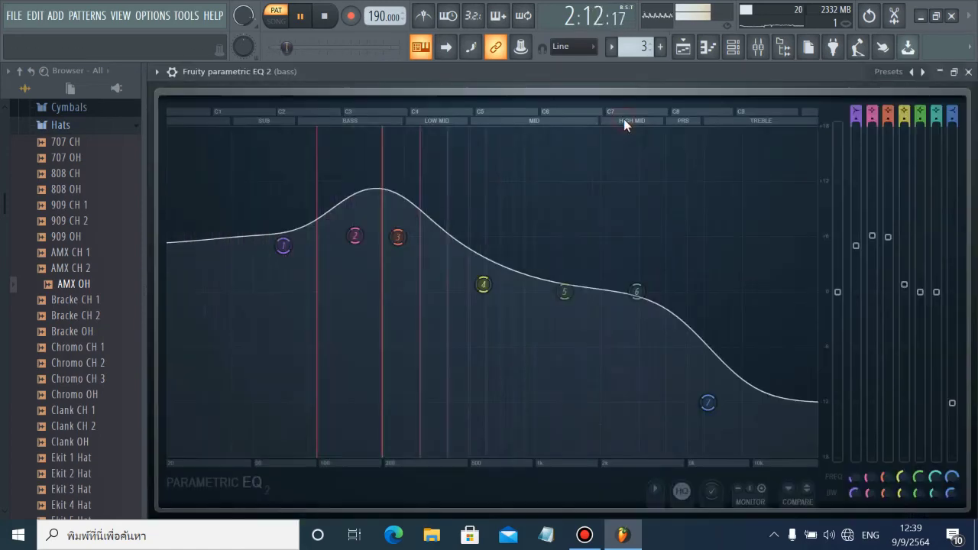
click(968, 71)
Add BREVERB 2 to slot 2 of the bass track, lower its wet level to -19.9 dB and hide its window.
click(795, 255)
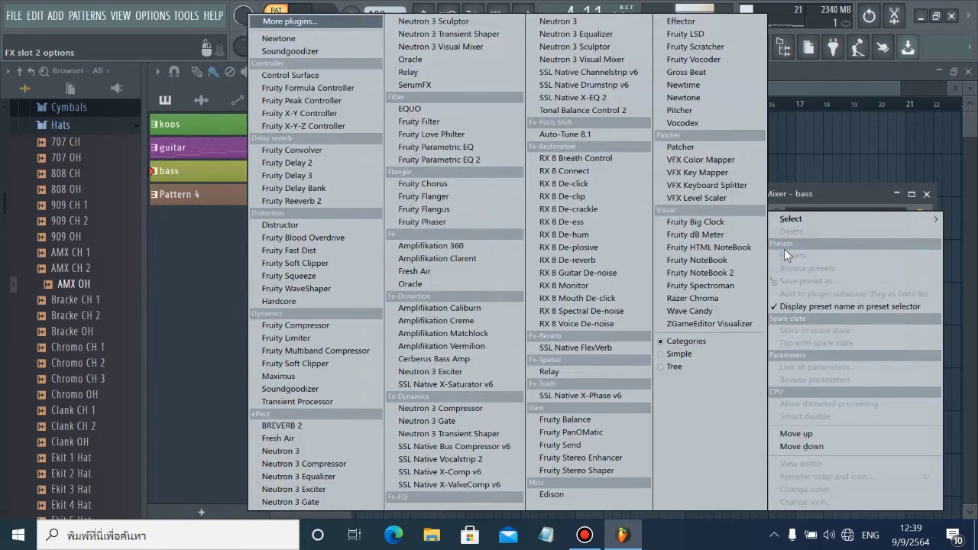
mouse_move(795, 219)
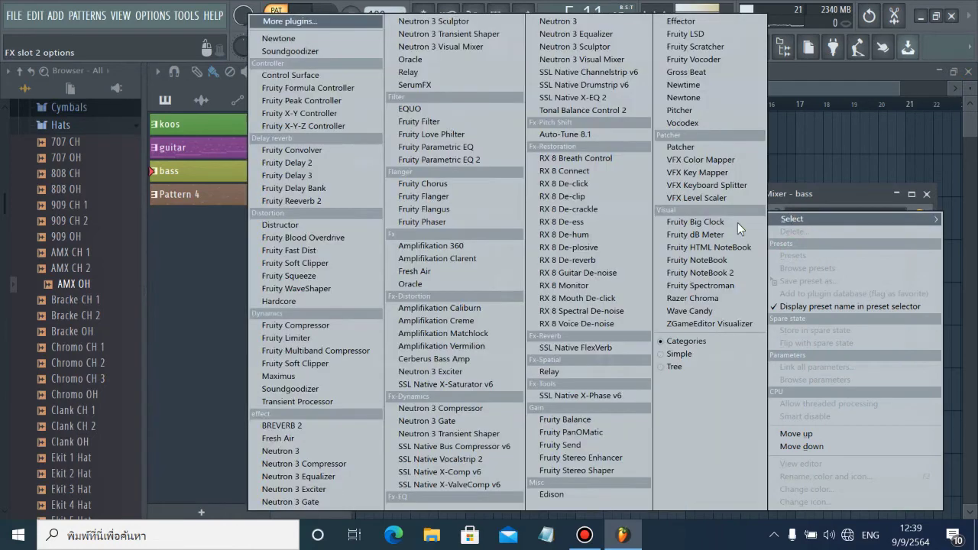
click(293, 426)
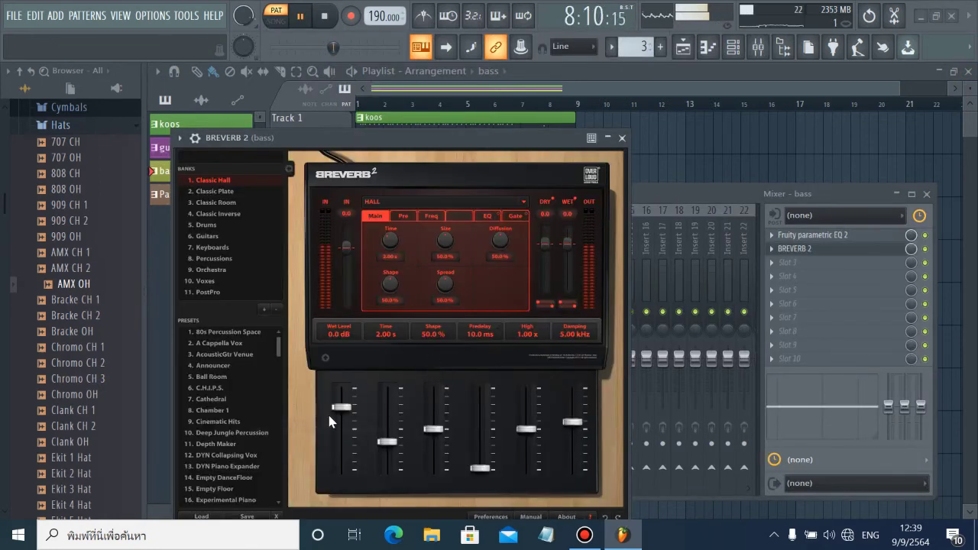
drag(342, 406, 342, 448)
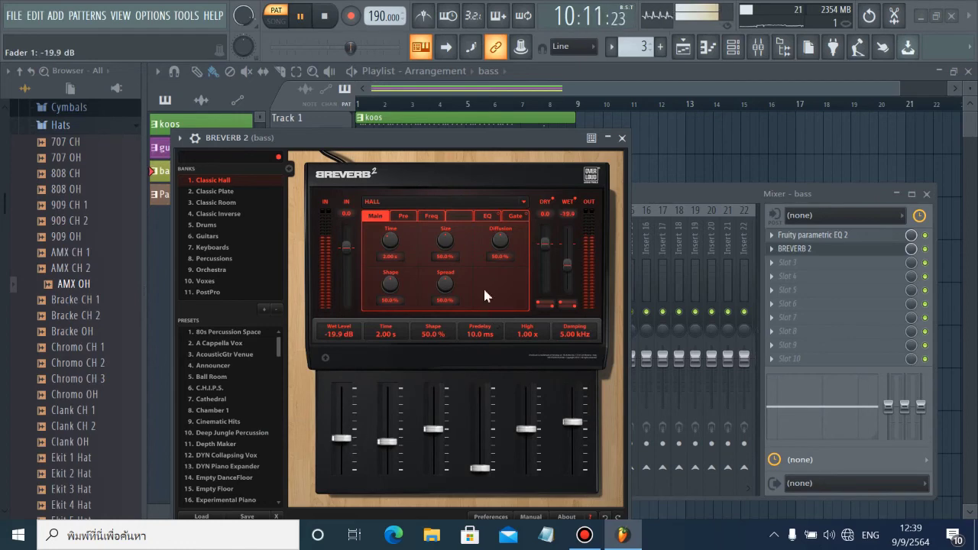
click(609, 139)
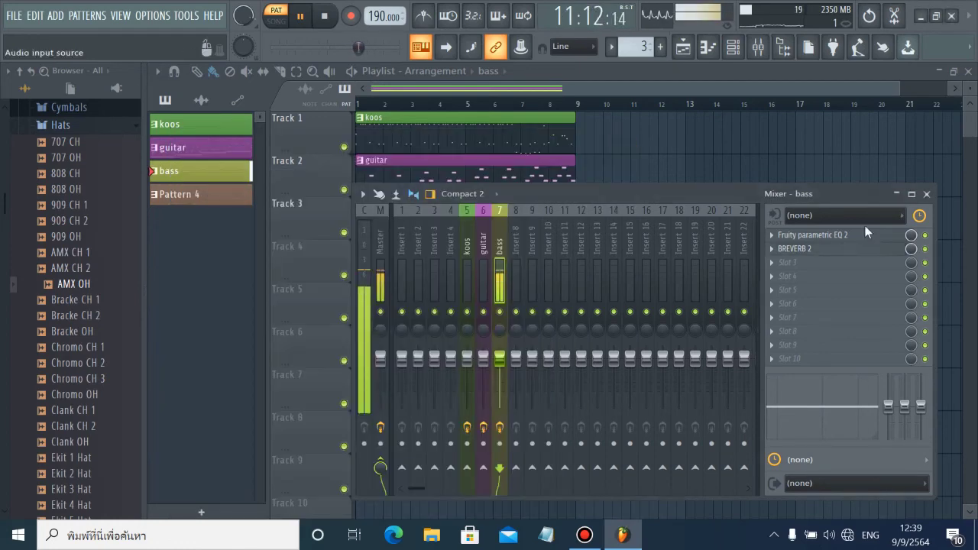
Add Fruity Reeverb 2 to slot 3 of the bass track, adjust its high cut, set its low cut to 475 Hz and close its window.
right_click(785, 266)
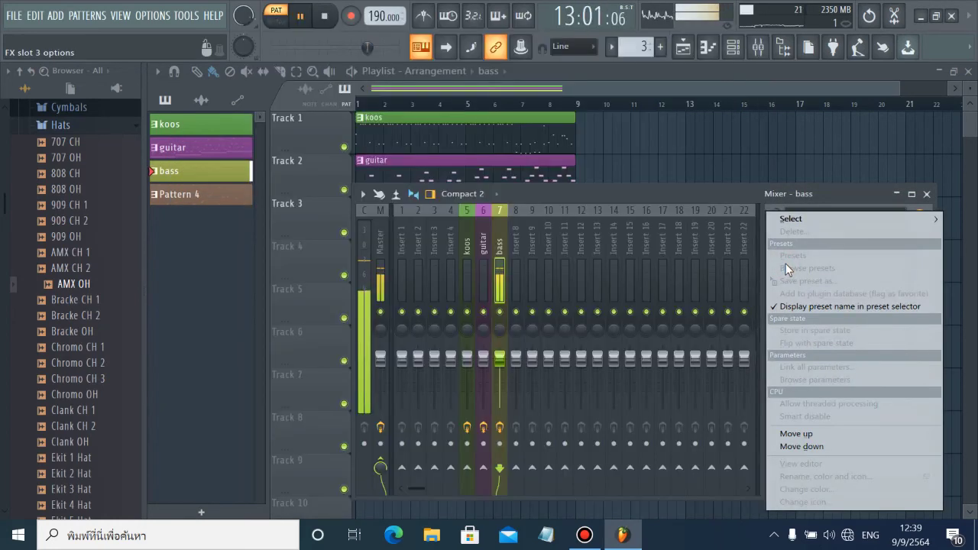
mouse_move(797, 221)
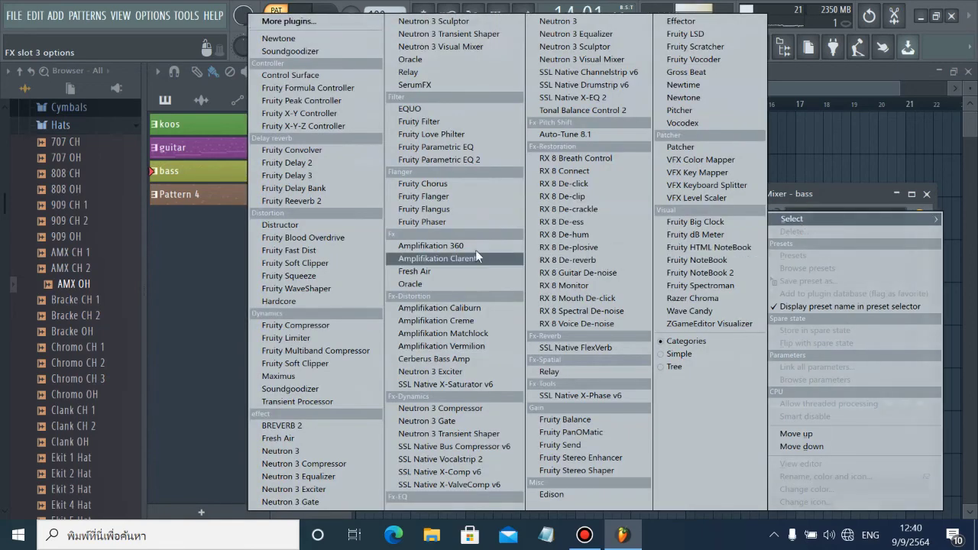
click(294, 202)
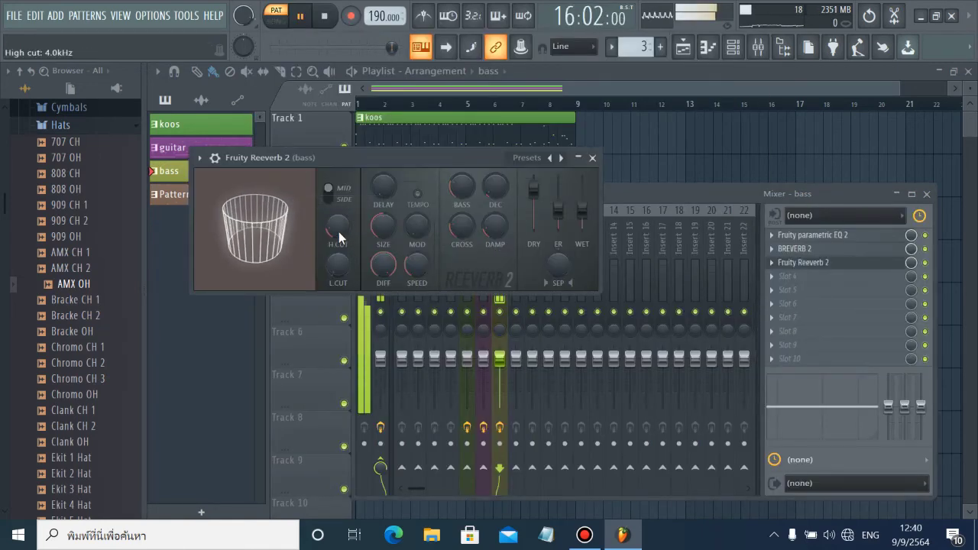
scroll(343, 272, up, 8)
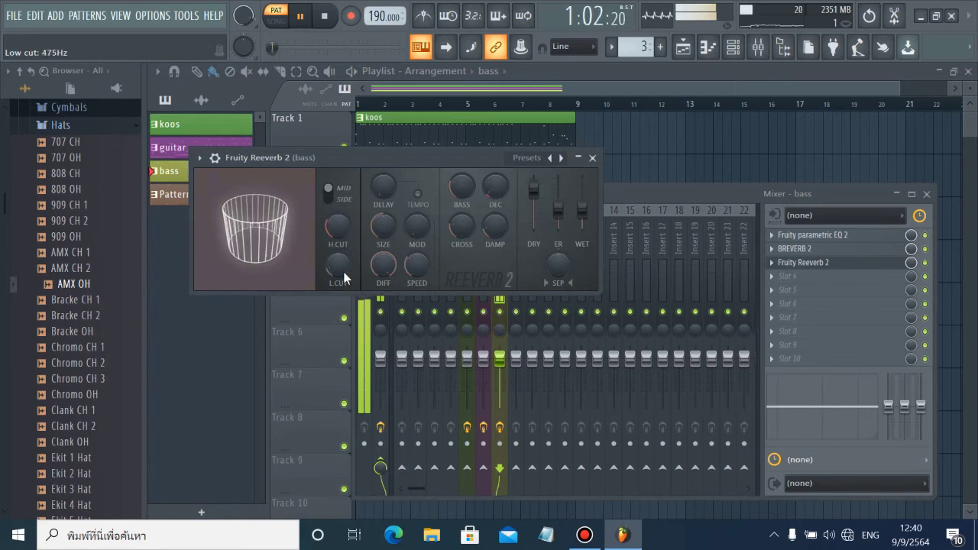
click(592, 158)
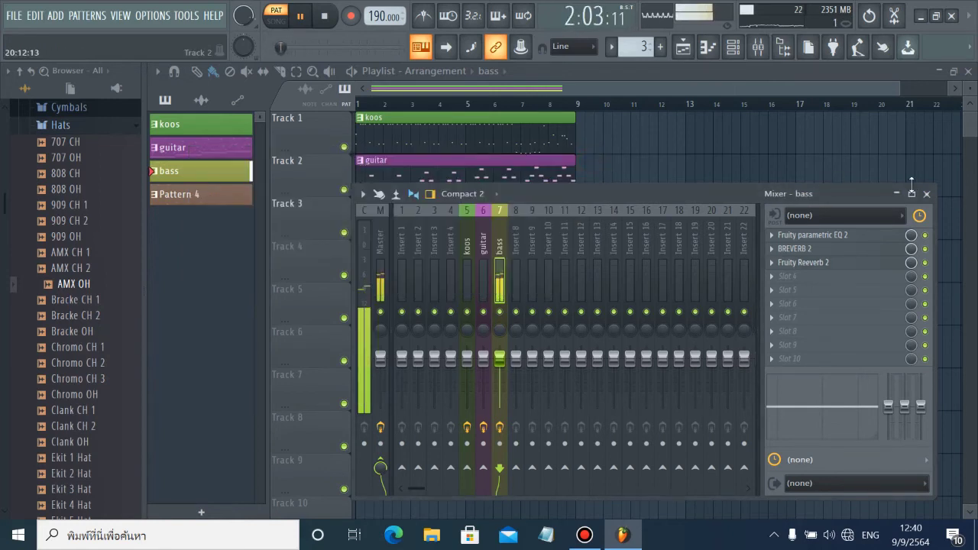
Close the mixer and play the whole arrangement from the start in song mode to check the mix.
click(926, 196)
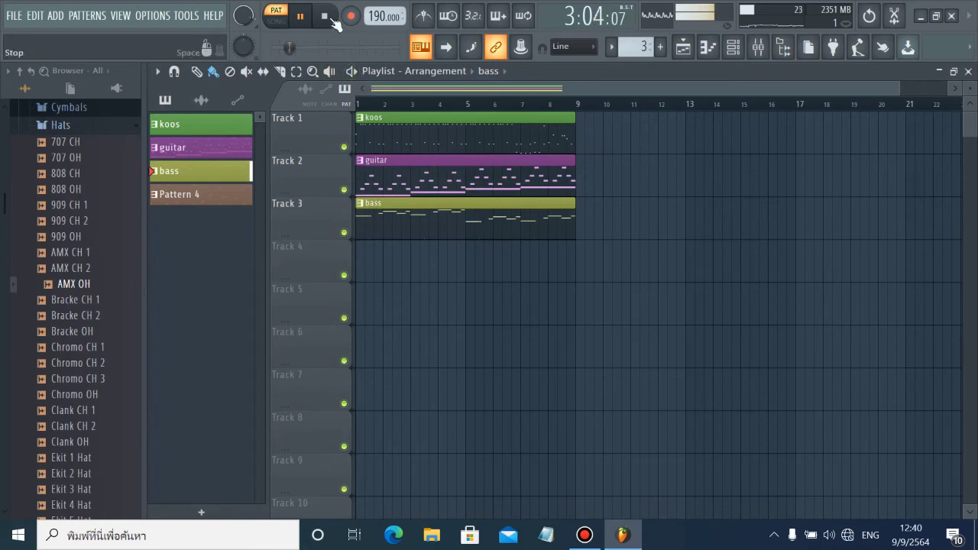
click(324, 16)
click(276, 20)
click(299, 16)
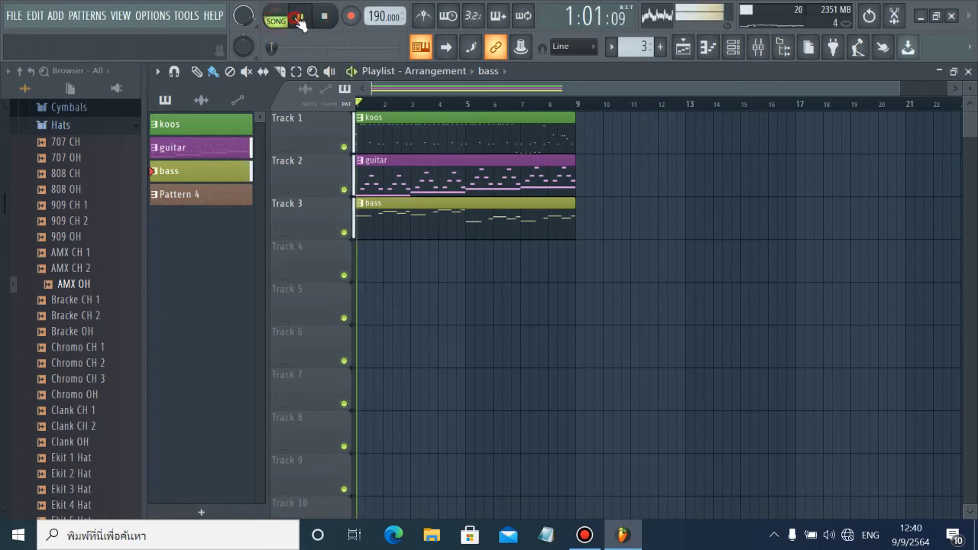
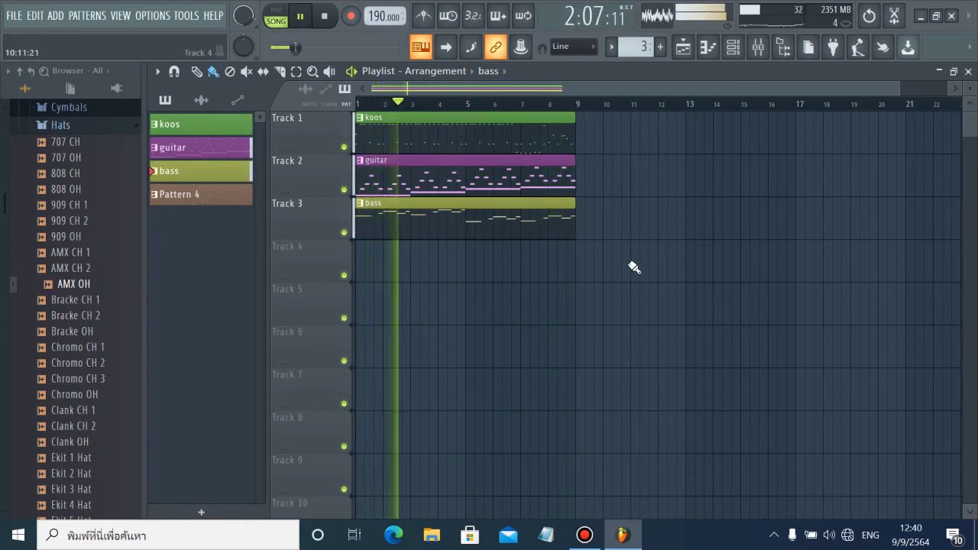
key(space)
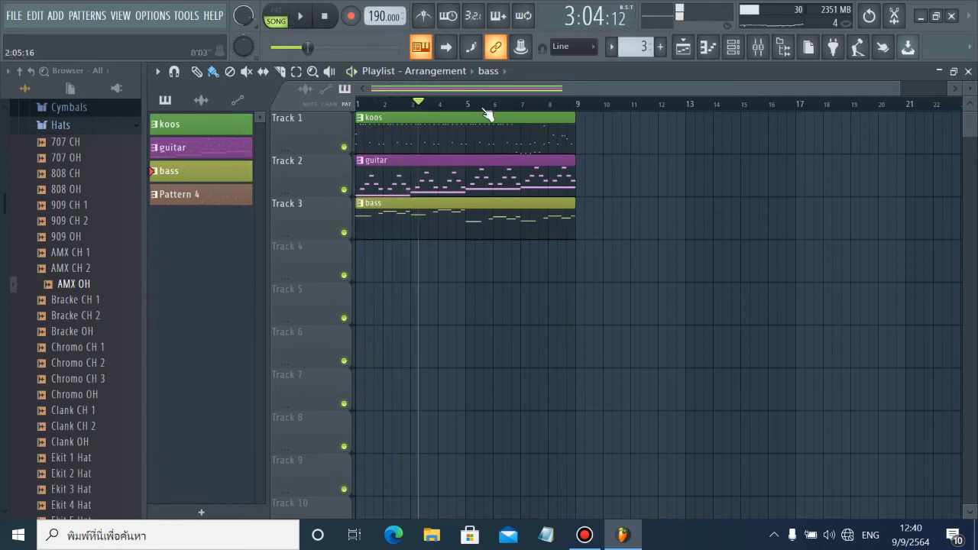
Add a Kontakt instrument as a new channel in the channel rack.
click(732, 48)
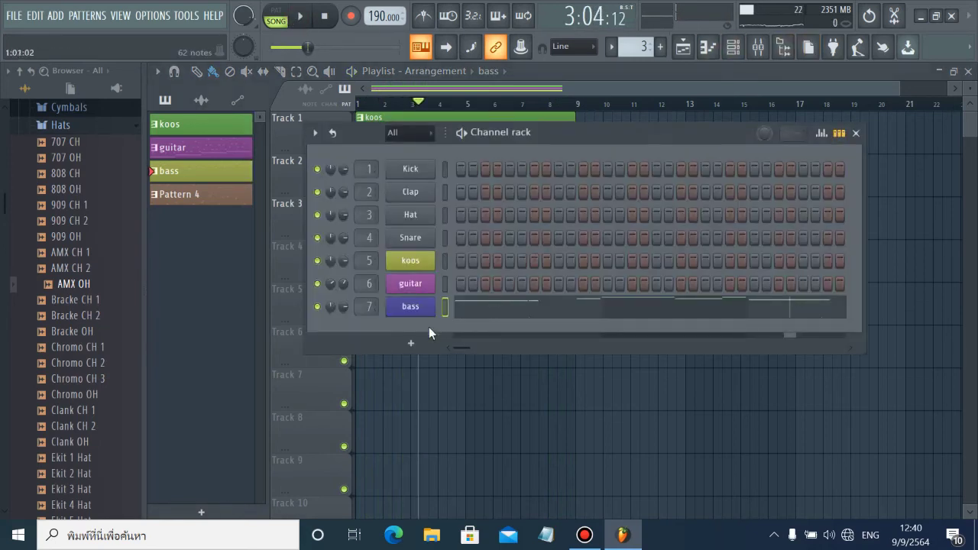
click(406, 344)
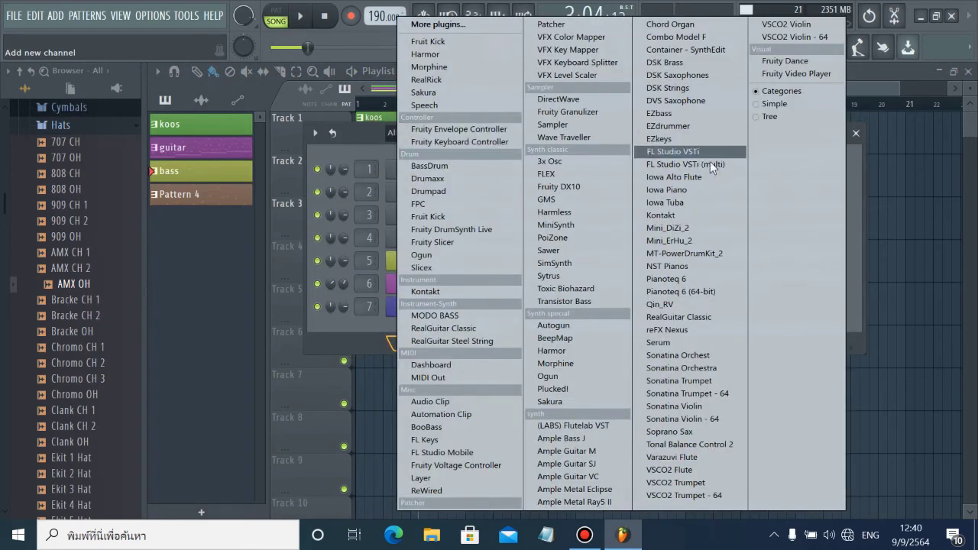
click(445, 292)
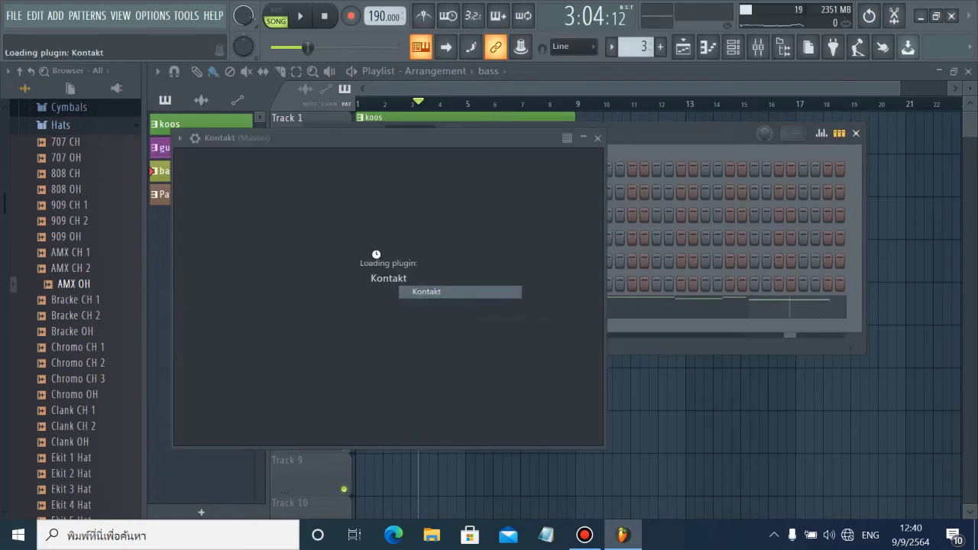
Load 09-MovieStrings (Live!).nki from the 04-Strings folder of the Yamaha library into Kontakt.
scroll(269, 366, down, 5)
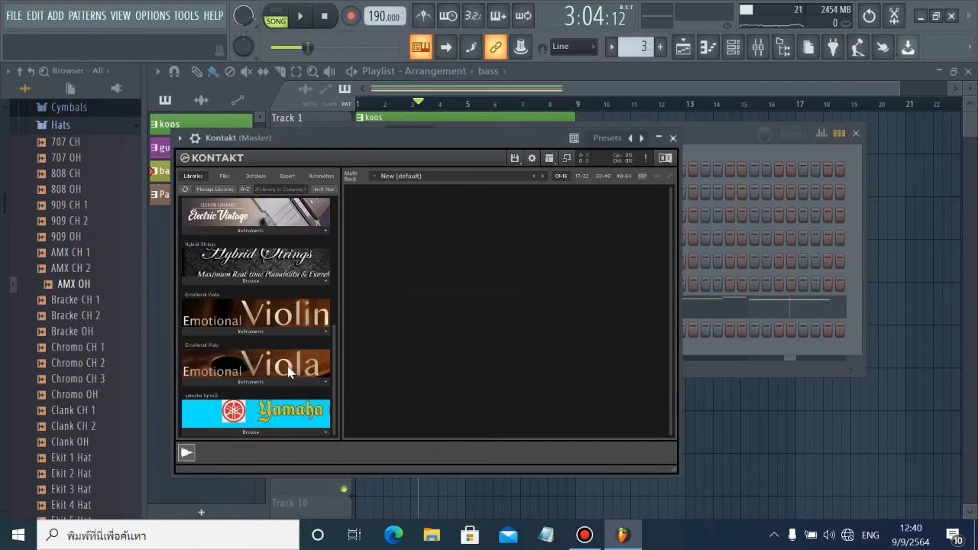
click(265, 433)
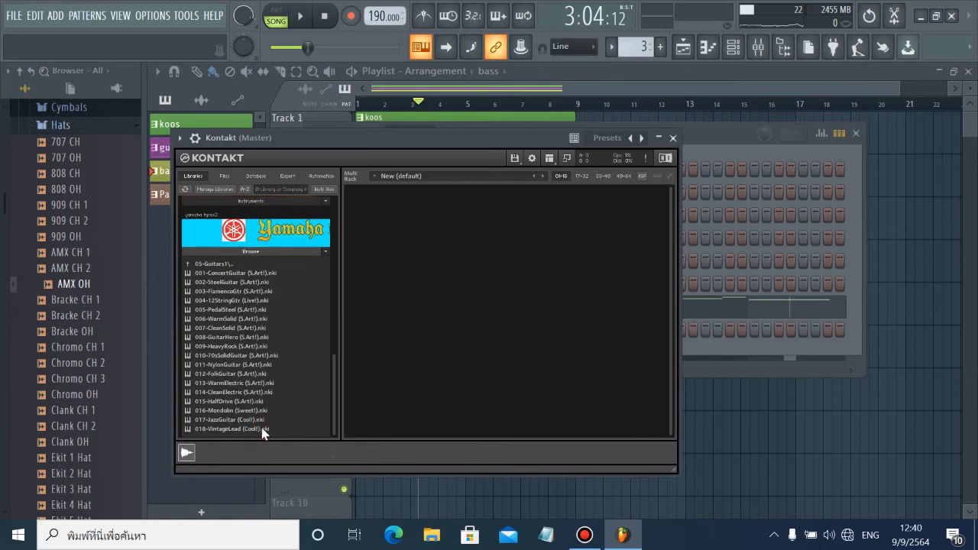
click(188, 264)
scroll(199, 282, down, 2)
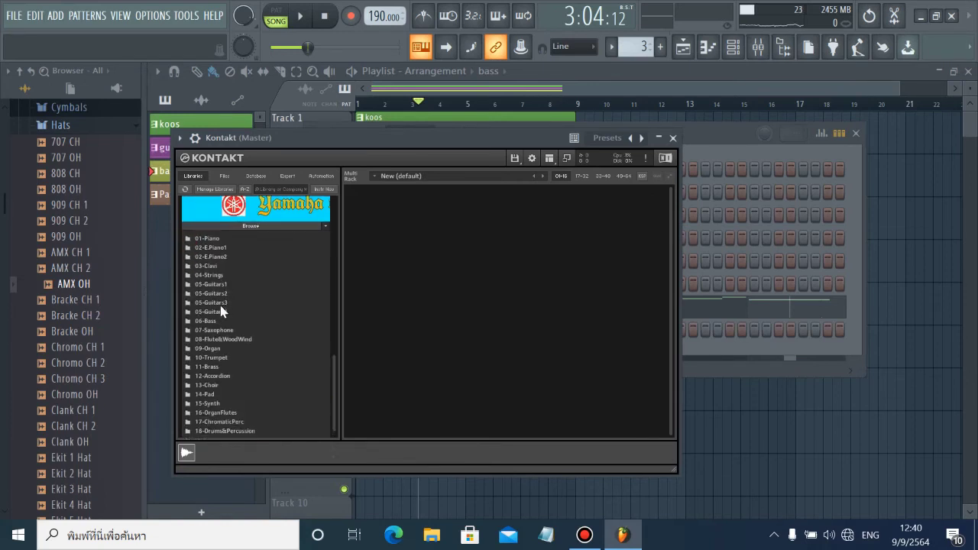
scroll(216, 380, down, 1)
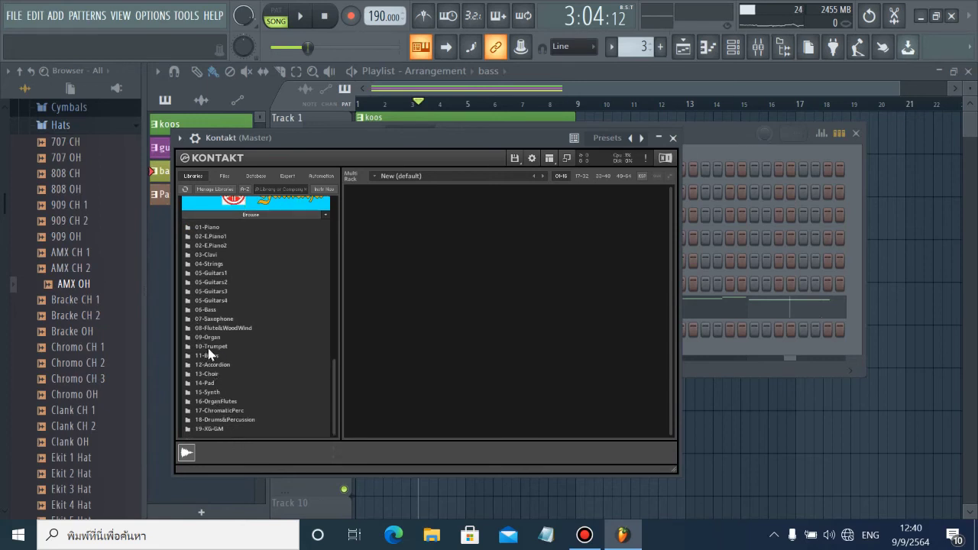
double_click(204, 264)
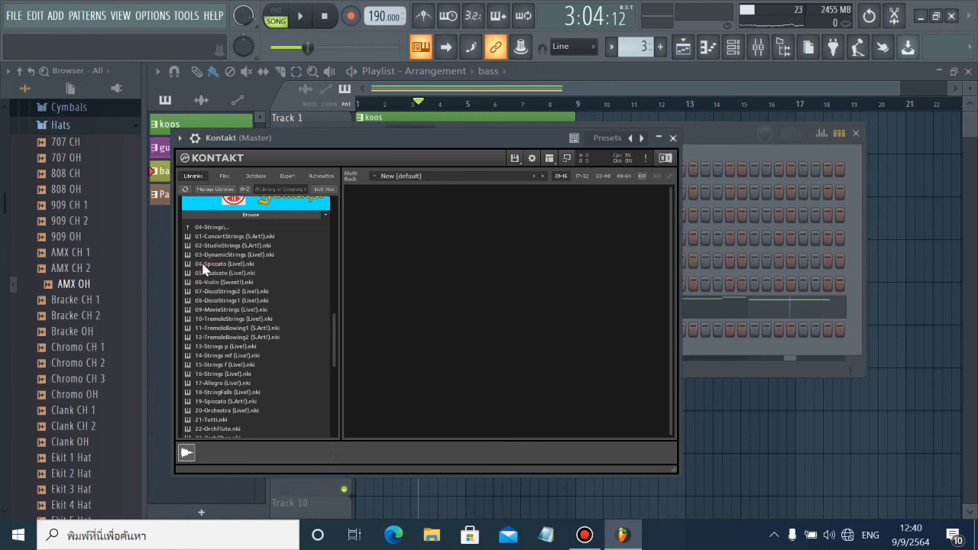
click(199, 310)
double_click(199, 310)
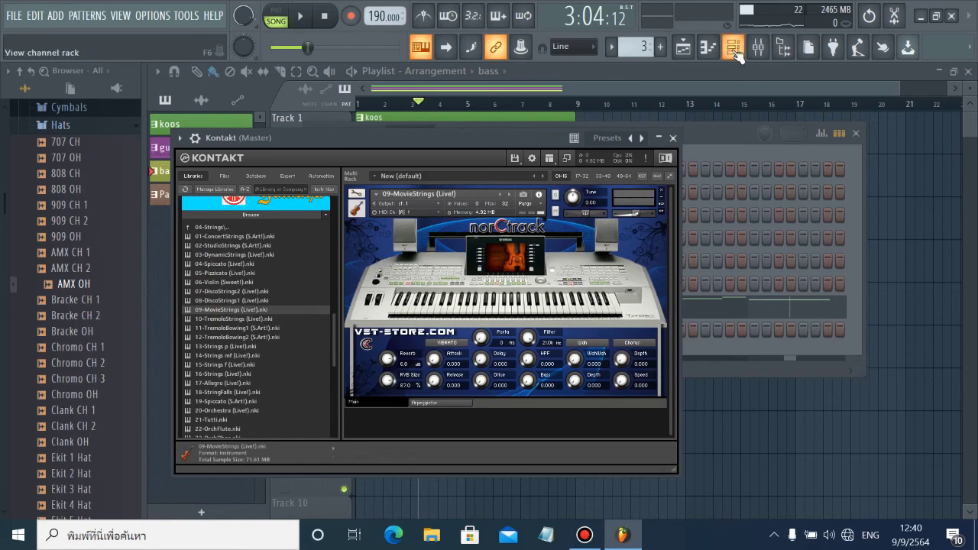
Create a new Pattern 5 with its default name and open the Kontakt channel's empty piano roll in it.
click(707, 47)
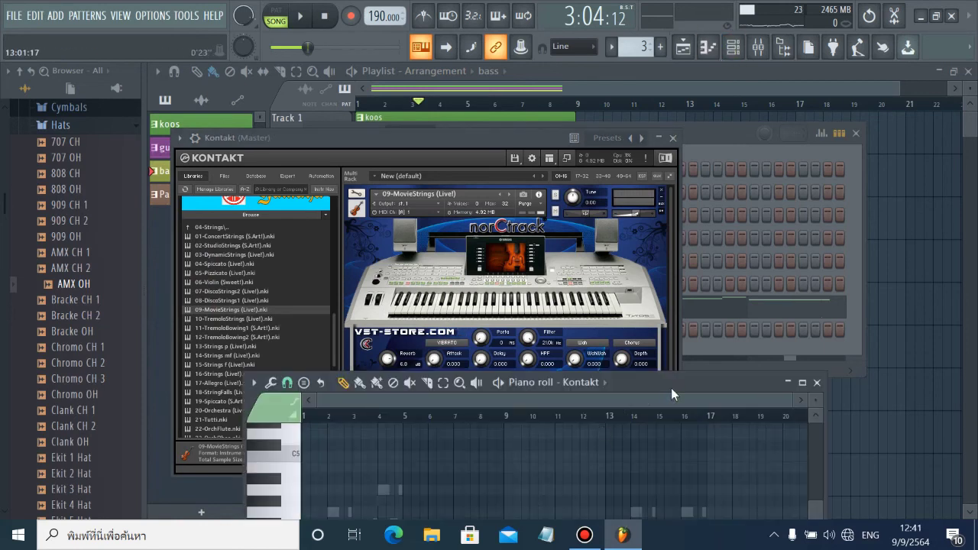
click(817, 383)
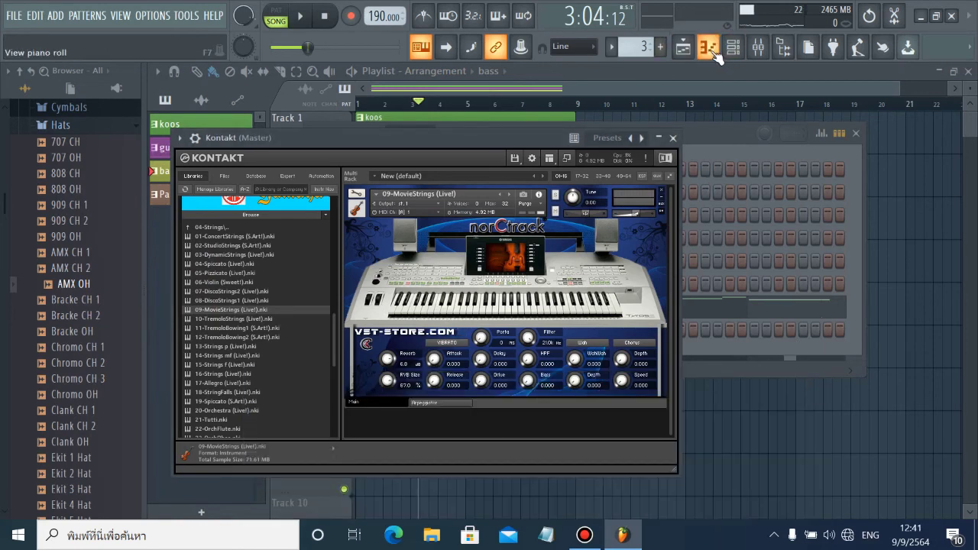
click(661, 47)
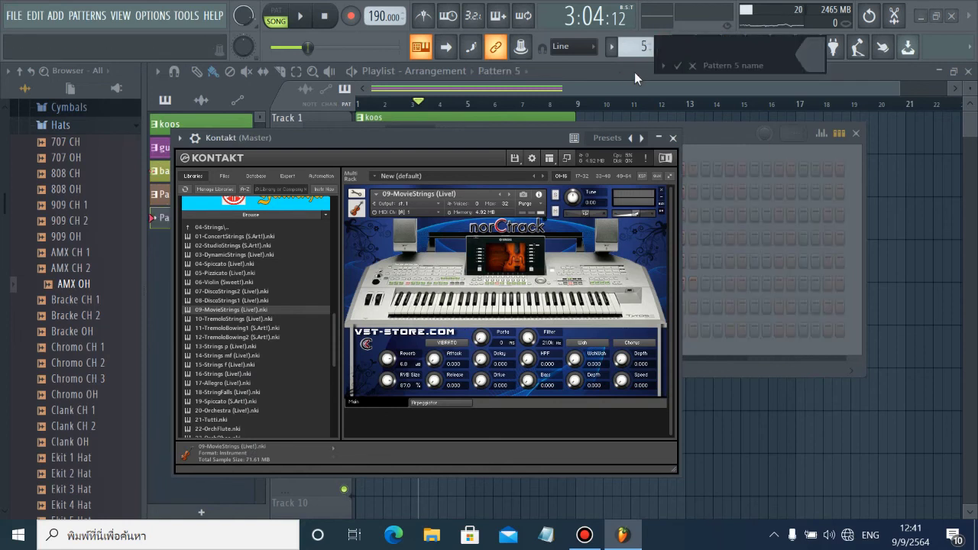
click(678, 67)
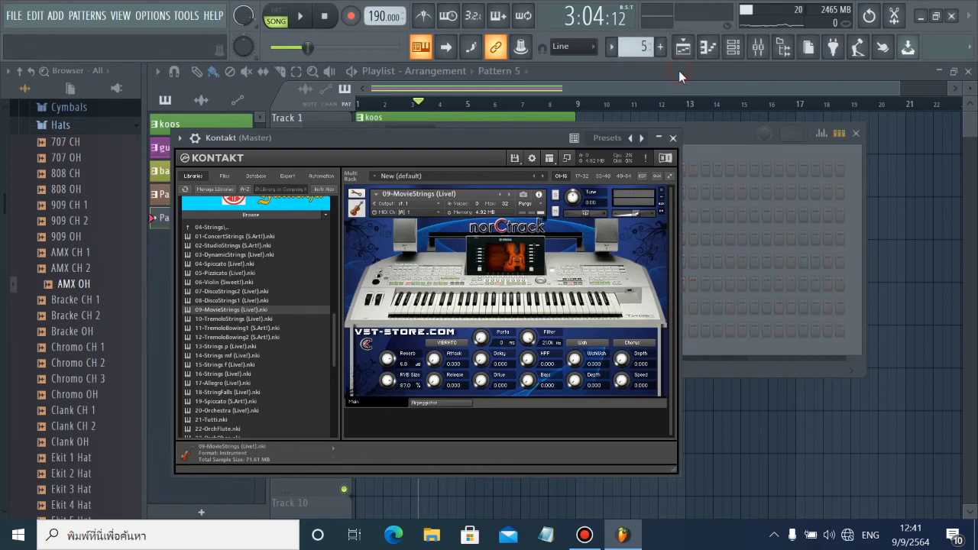
click(718, 50)
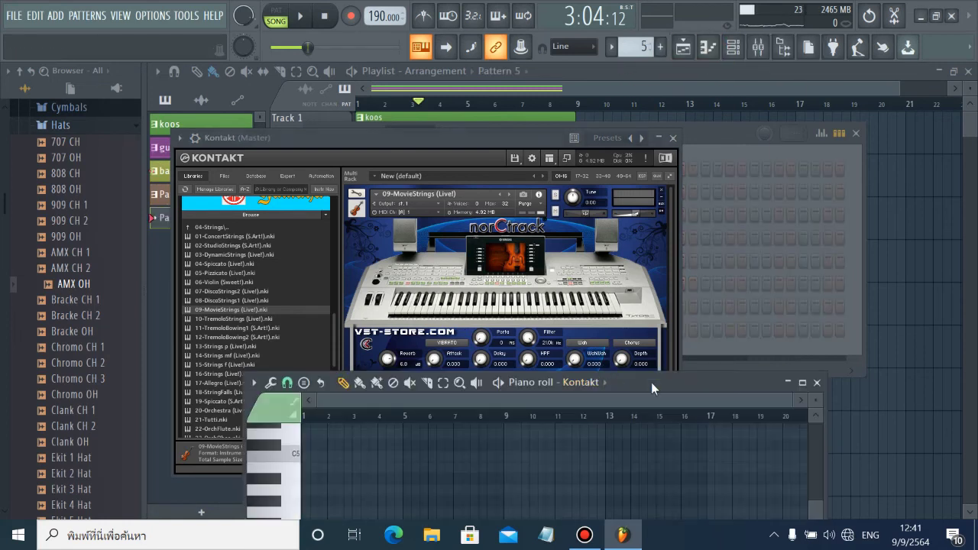
drag(651, 382, 645, 169)
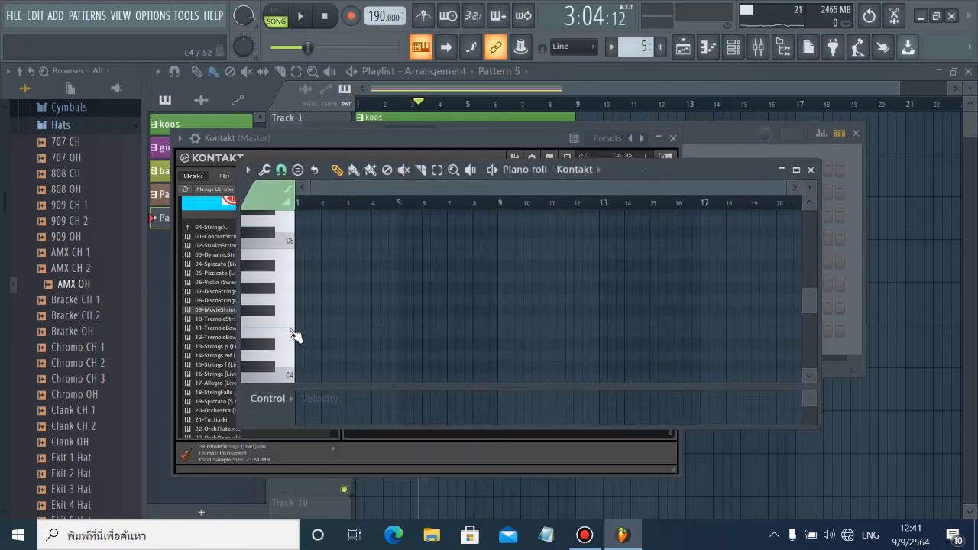
Place a C4 note at bar 1 in the Kontakt piano roll and lengthen it to two bars.
drag(294, 336, 289, 378)
scroll(302, 362, down, 2)
click(299, 310)
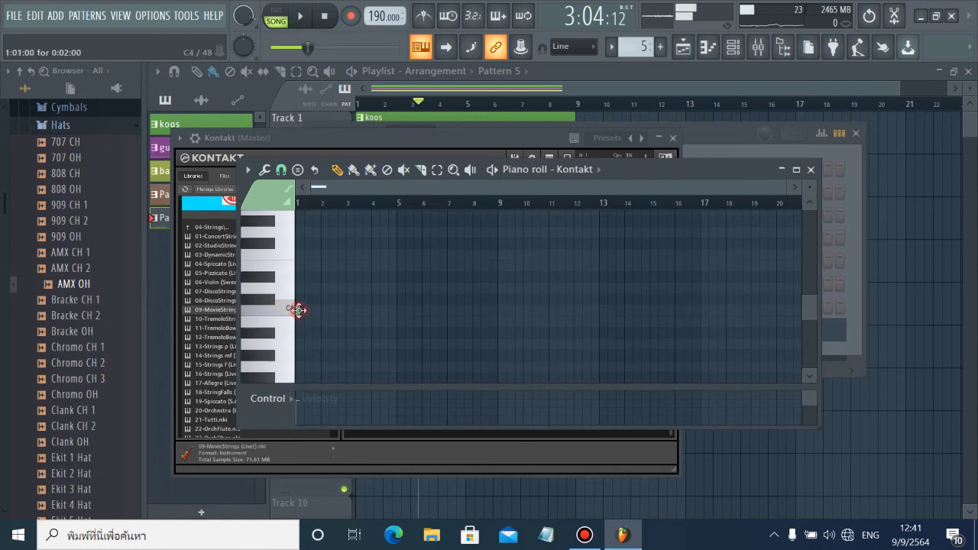
click(299, 310)
scroll(302, 325, up, 5)
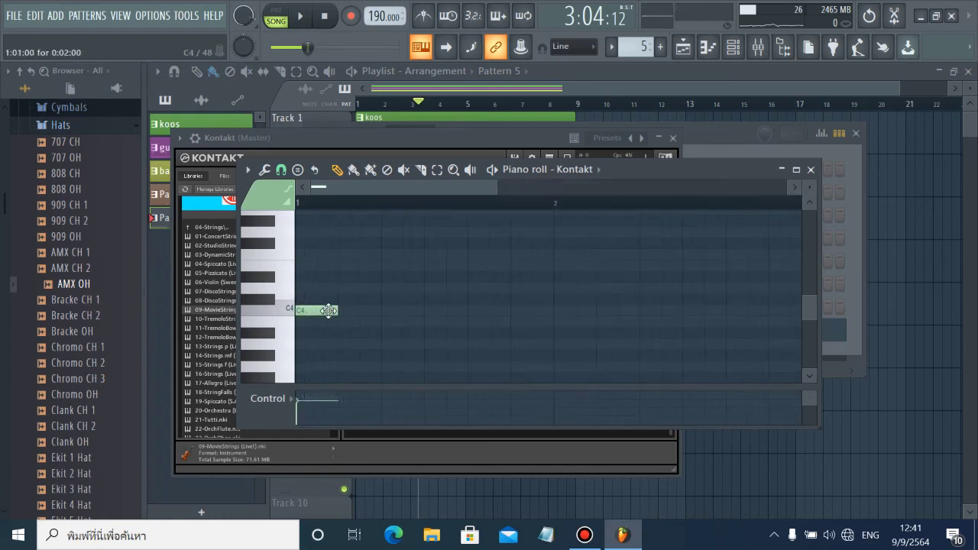
drag(337, 310, 550, 341)
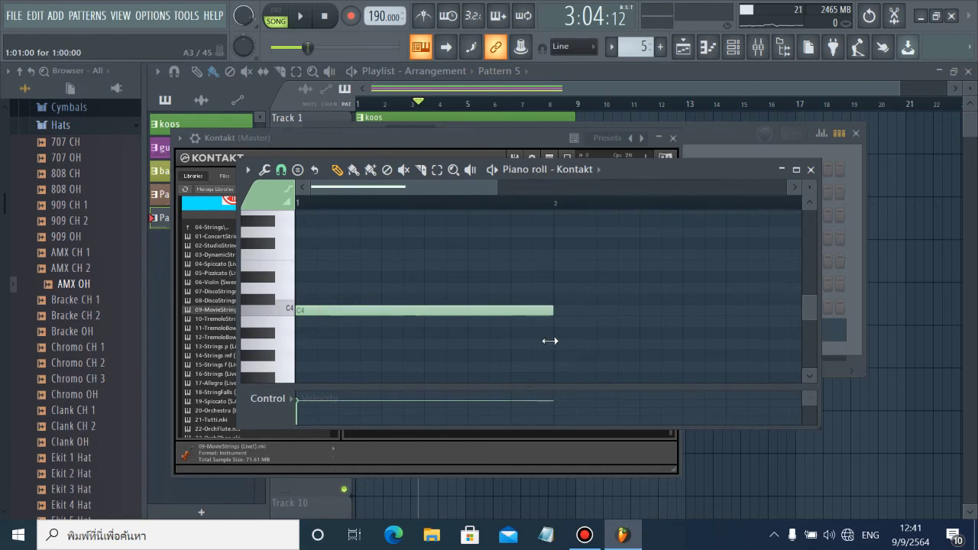
scroll(541, 359, down, 2)
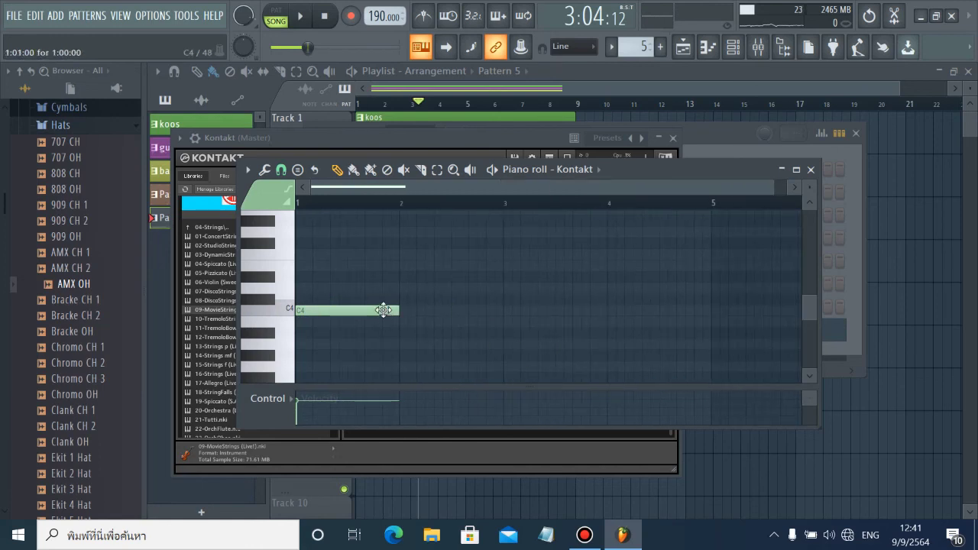
drag(399, 312, 505, 318)
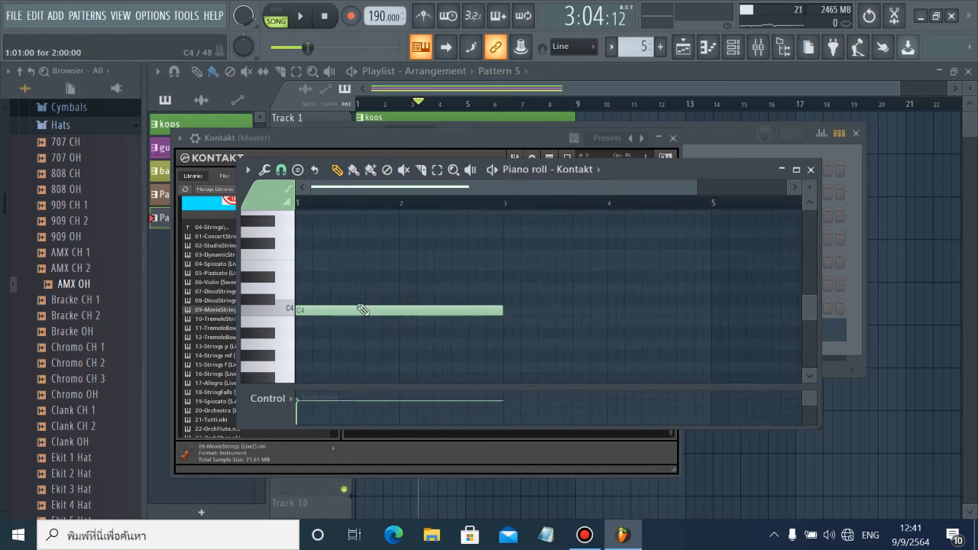
click(337, 312)
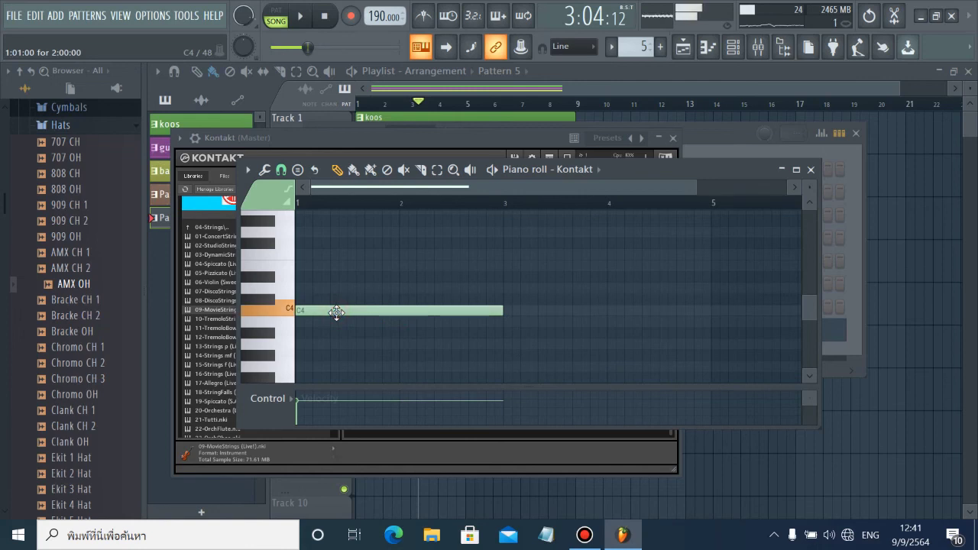
Add two-bar notes D4 at bar 3, E4 at bar 5 and F4 at bar 7, and close the piano roll.
click(504, 287)
scroll(611, 276, down, 1)
click(600, 266)
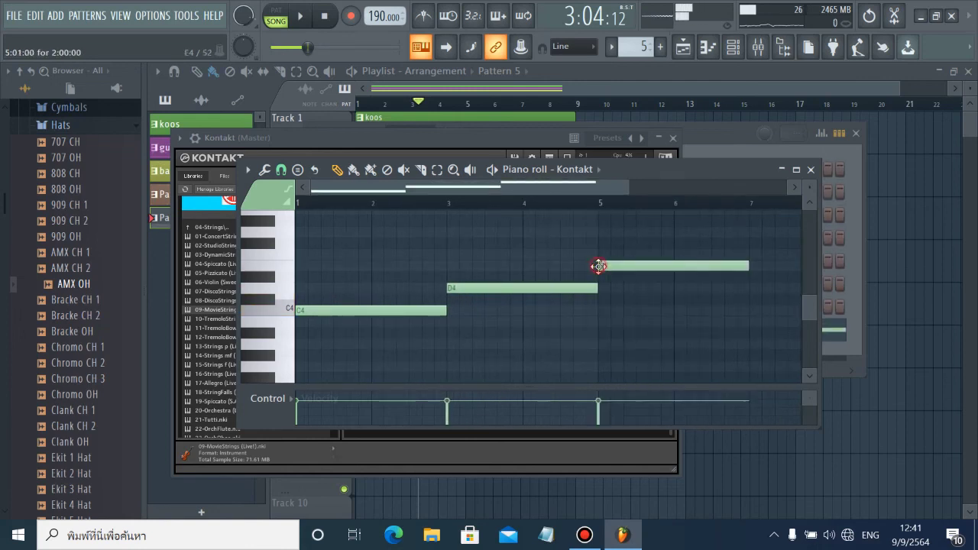
scroll(720, 323, down, 1)
click(685, 254)
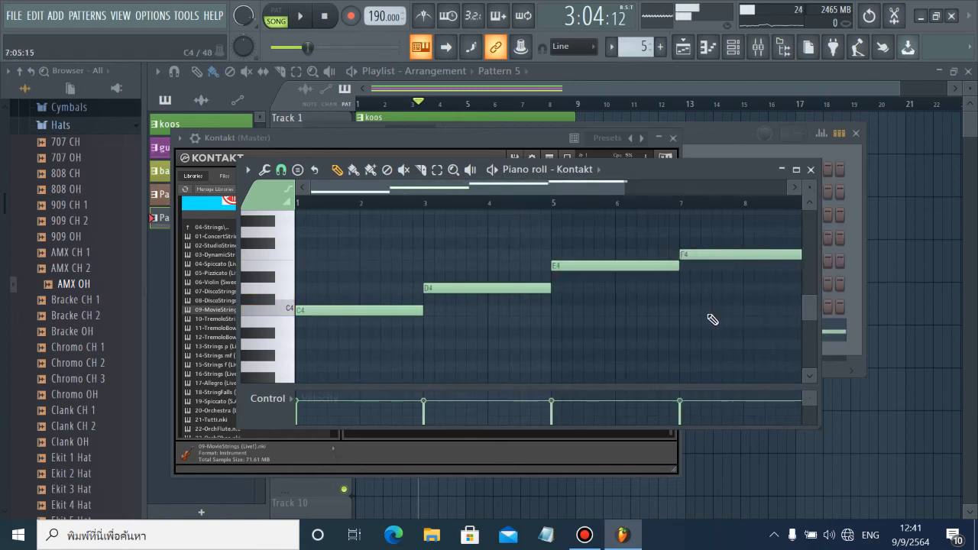
scroll(704, 267, down, 1)
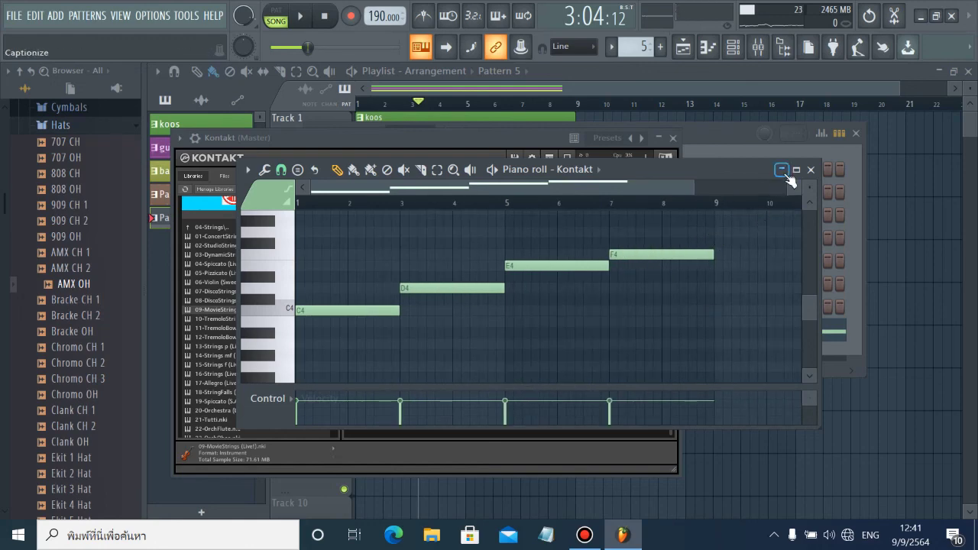
click(810, 169)
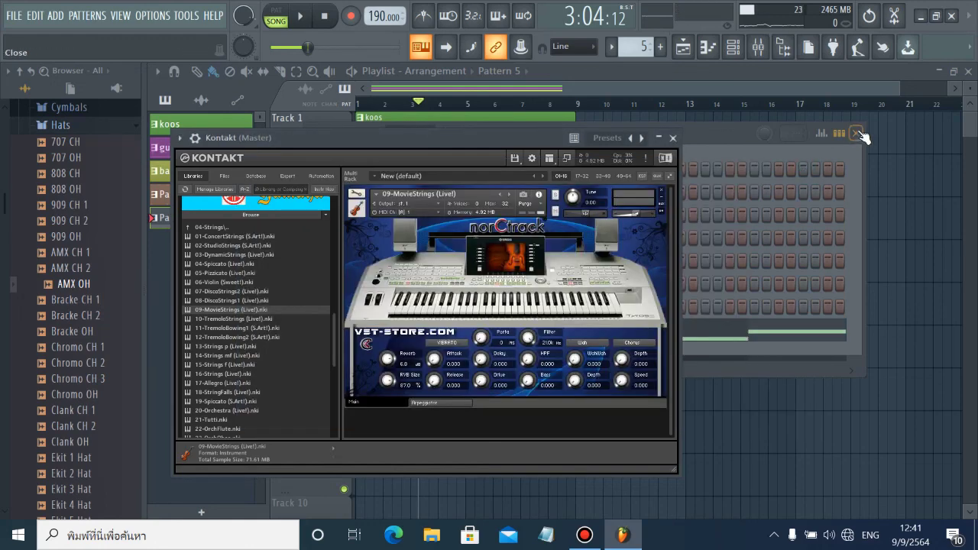
Close the channel rack and Kontakt windows and place Pattern 5 at bar 1 of playlist Track 4.
click(857, 135)
drag(503, 134, 482, 324)
click(366, 267)
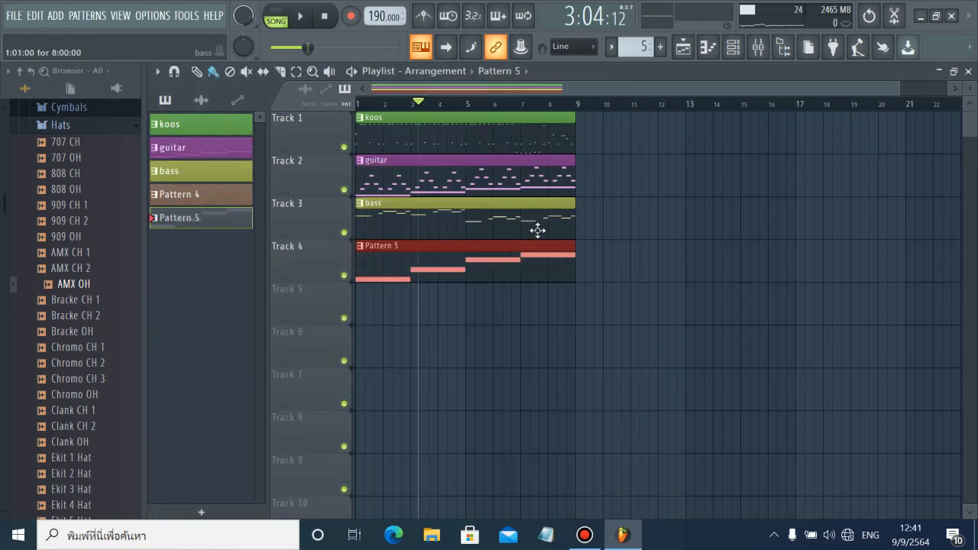
Play the arrangement from the start to hear the strings with the other tracks, and pause playback.
click(326, 18)
click(301, 16)
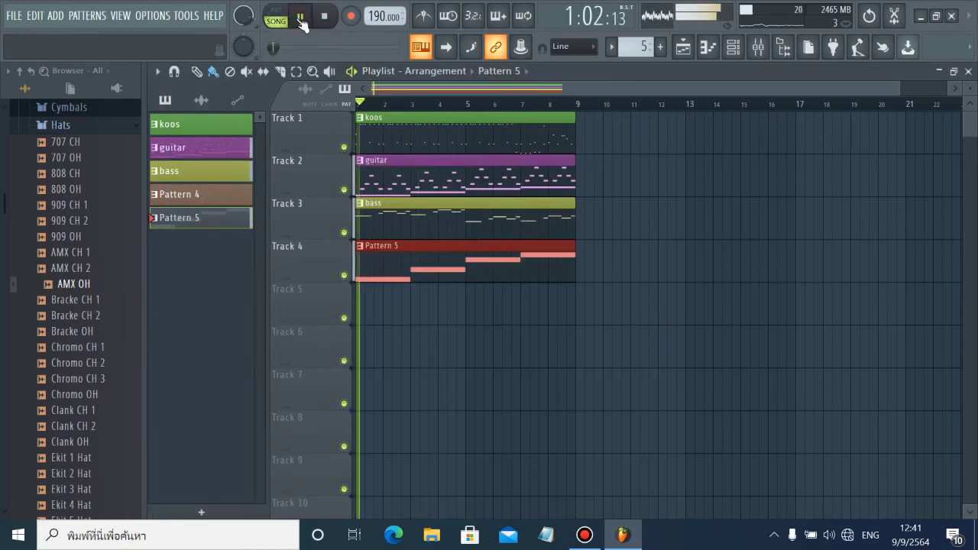
click(733, 47)
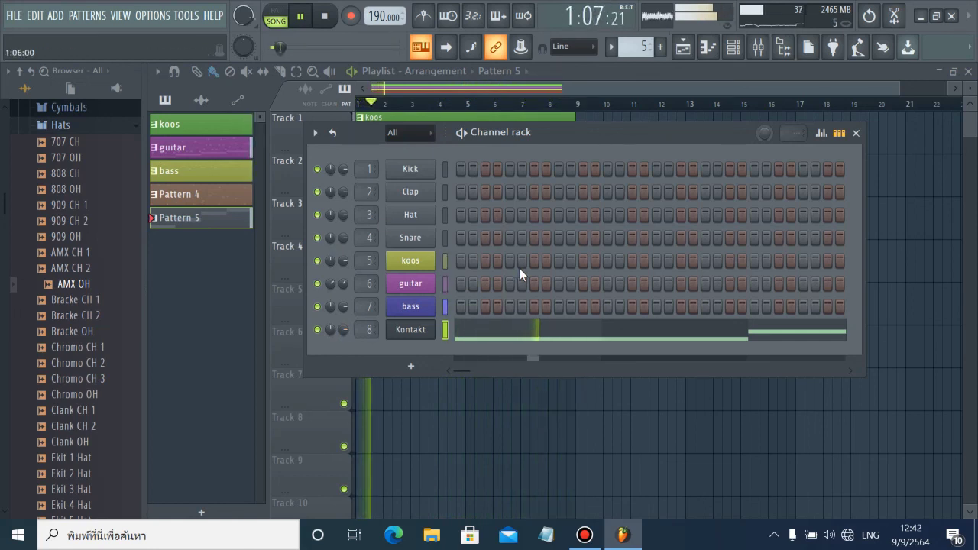
click(856, 133)
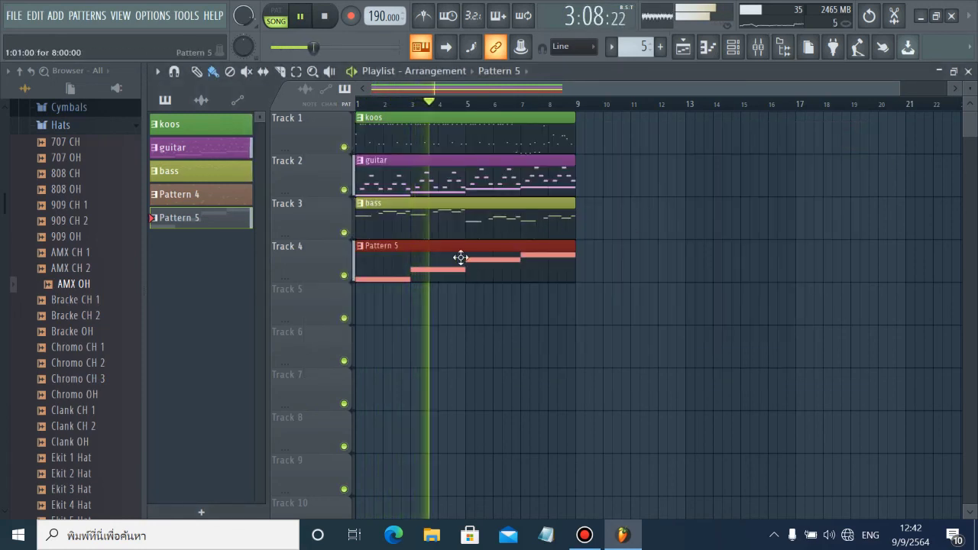
click(301, 18)
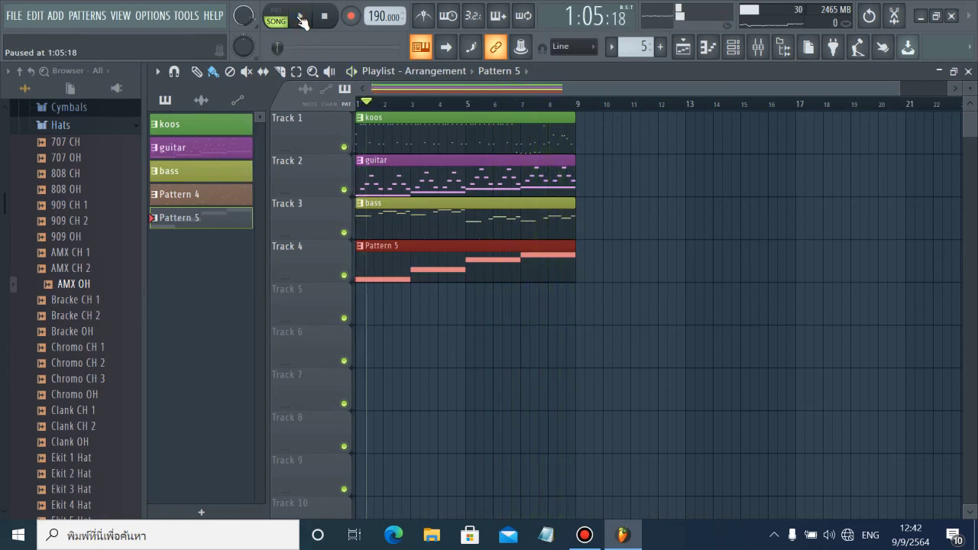